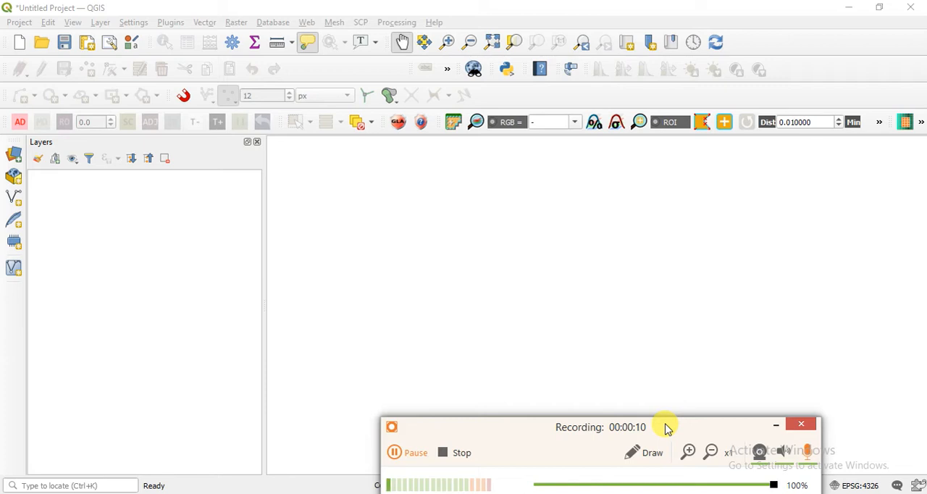
drag(687, 426, 738, 493)
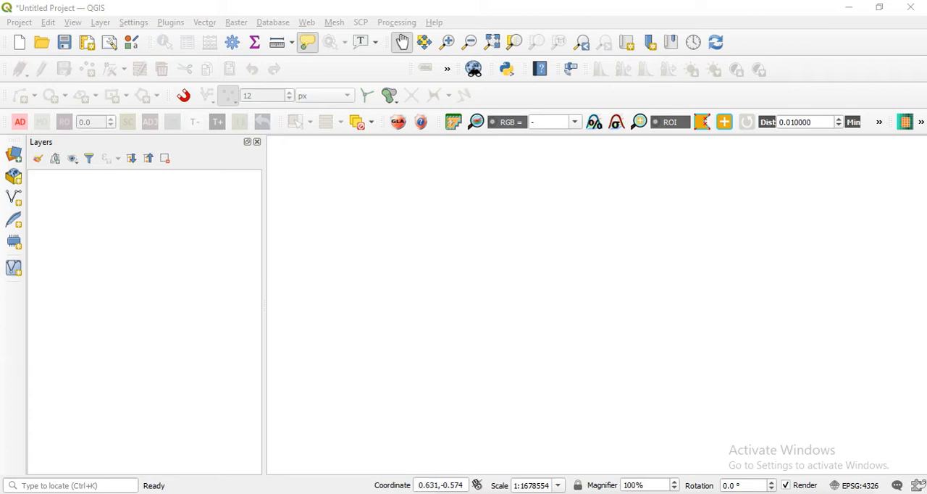
drag(692, 493, 705, 471)
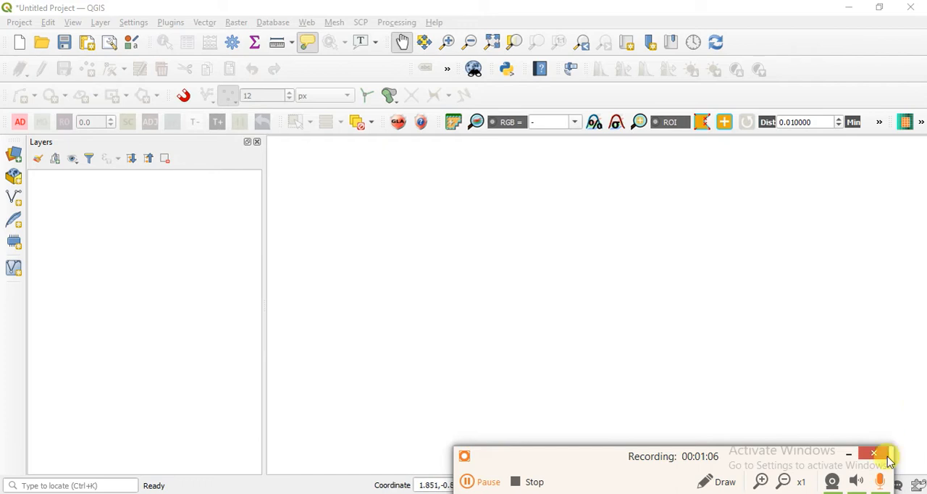
click(491, 480)
click(490, 480)
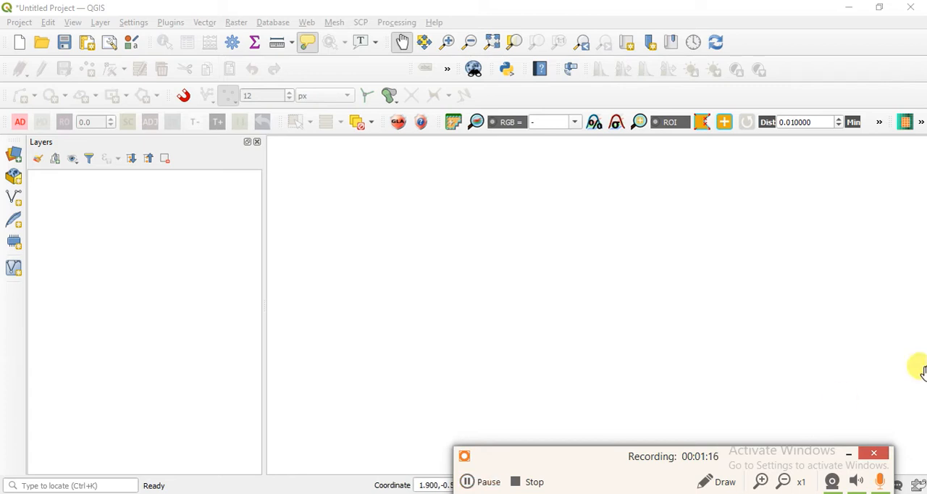
click(847, 454)
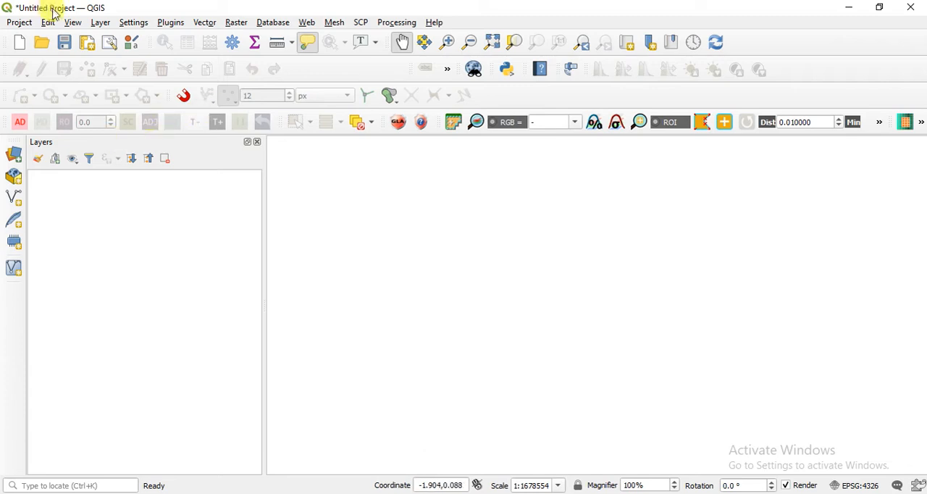
click(99, 22)
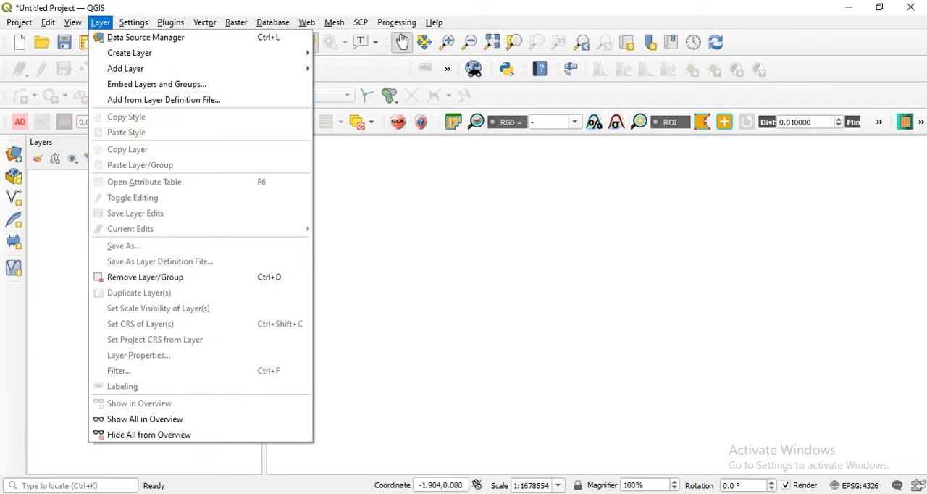
key(alt+Tab)
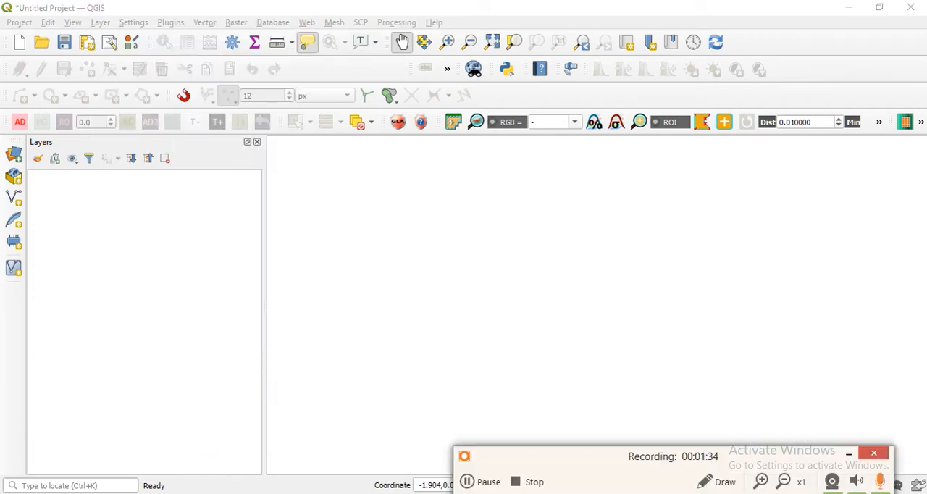
click(843, 453)
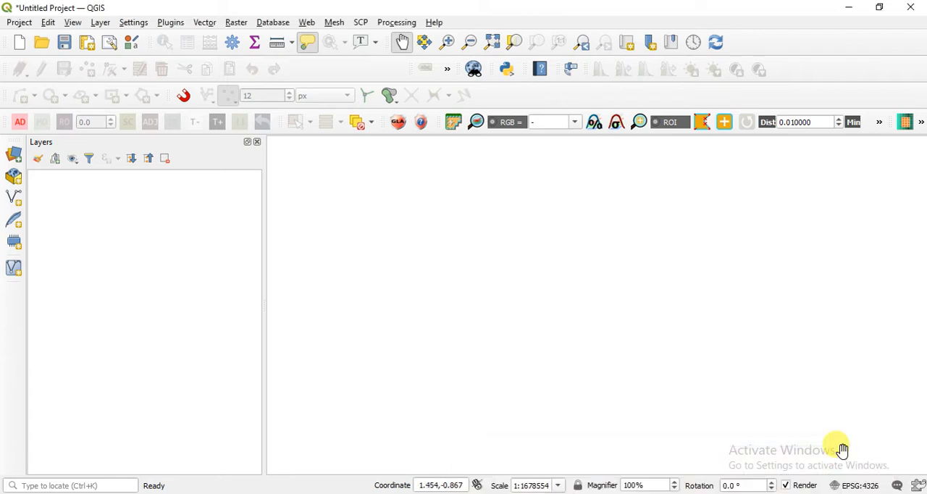
Add the vector layer Ward_map.shp from the F:\E book\My book\CD\2. Vector files folder to the project.
click(100, 22)
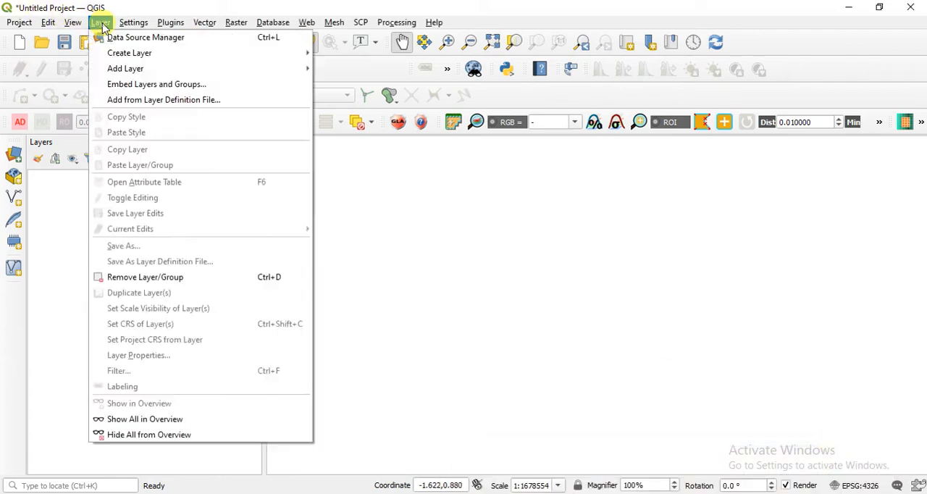
mouse_move(126, 69)
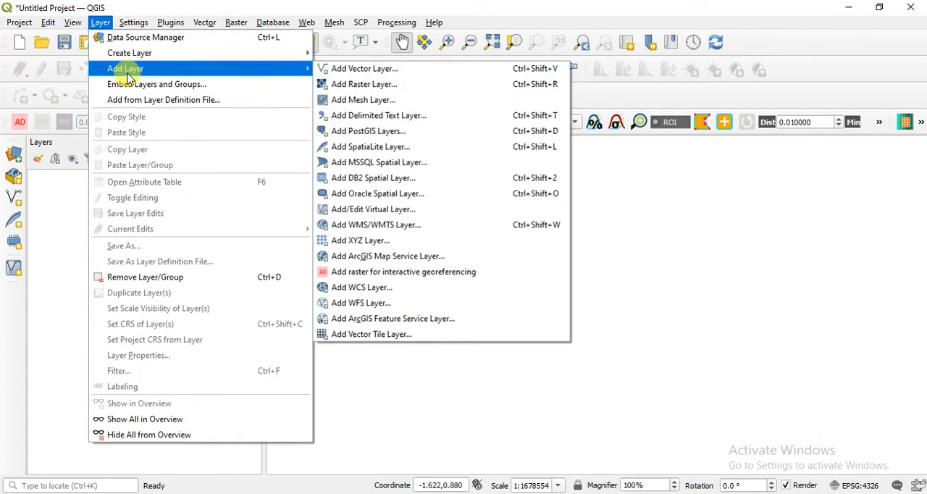
click(364, 69)
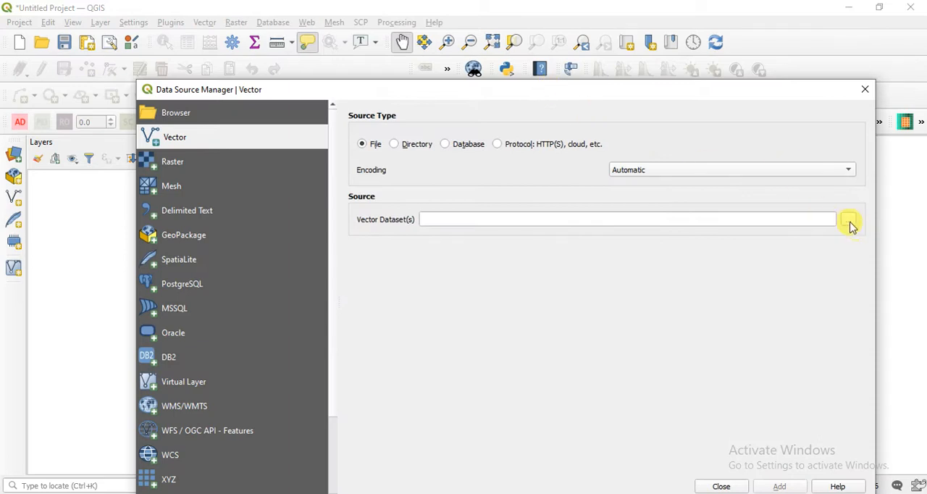
click(848, 221)
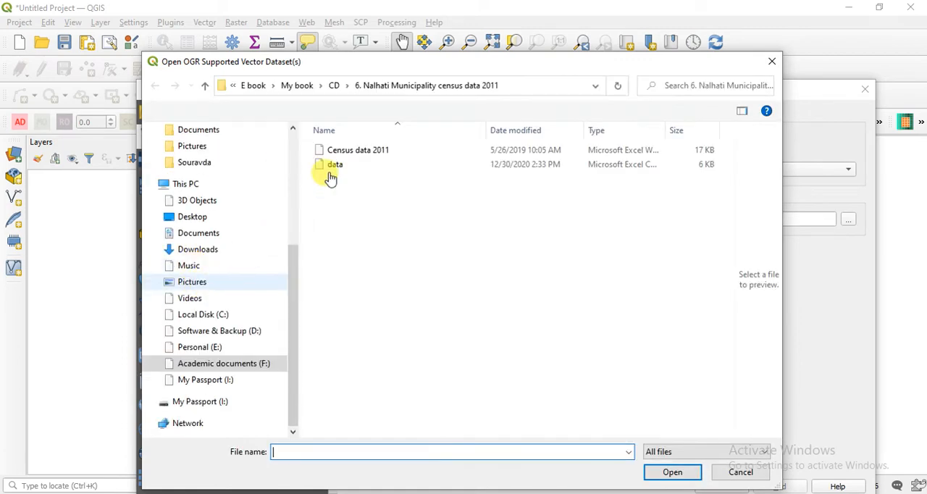
click(334, 85)
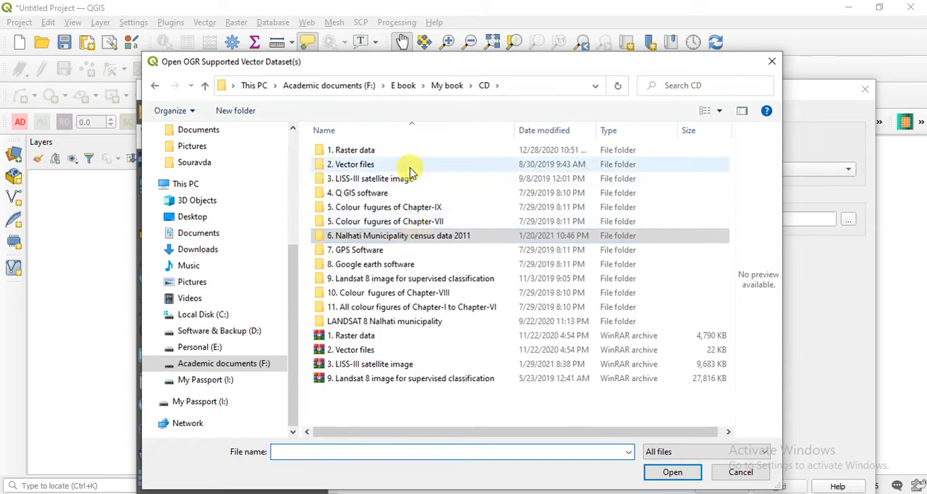
click(410, 168)
double_click(409, 168)
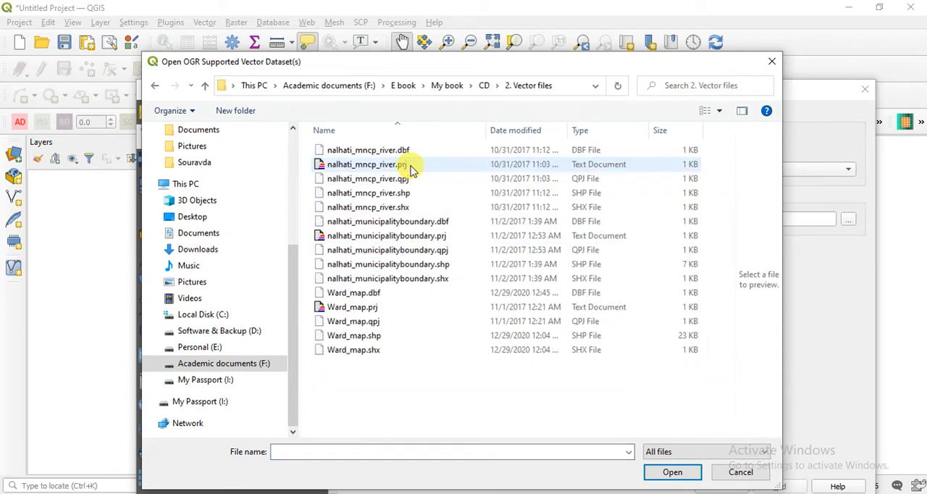
click(410, 335)
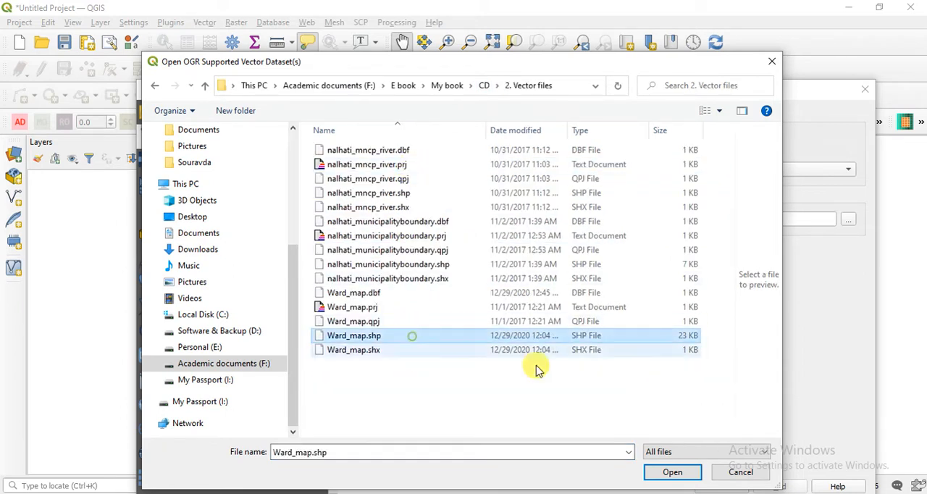
click(674, 474)
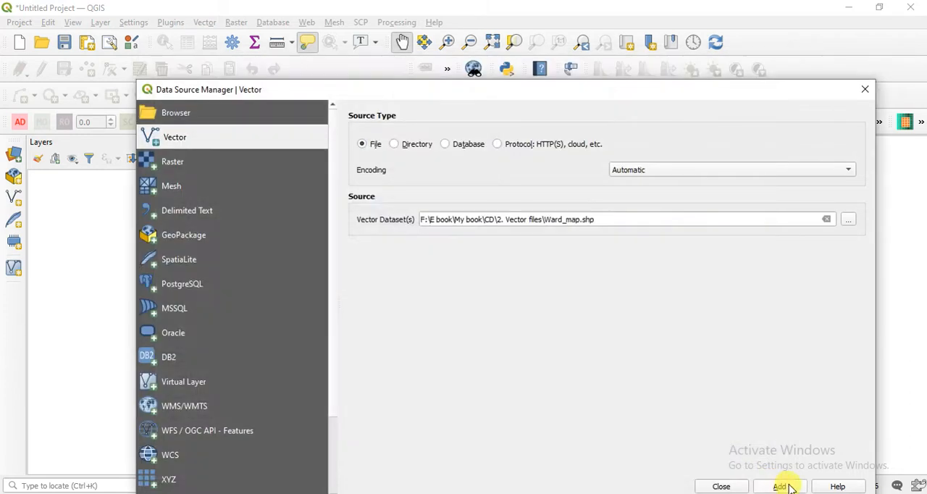
click(724, 486)
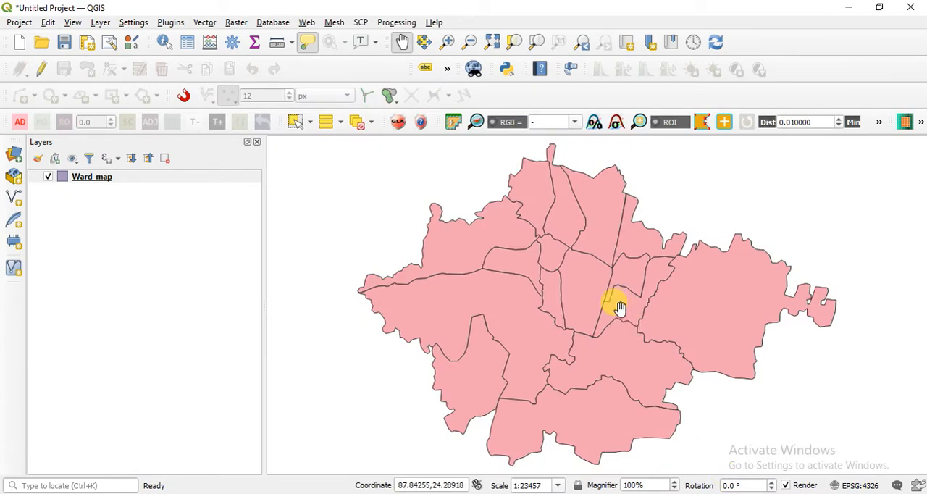
Label the Ward_map polygons with single labels based on the Ward field.
drag(610, 327, 616, 319)
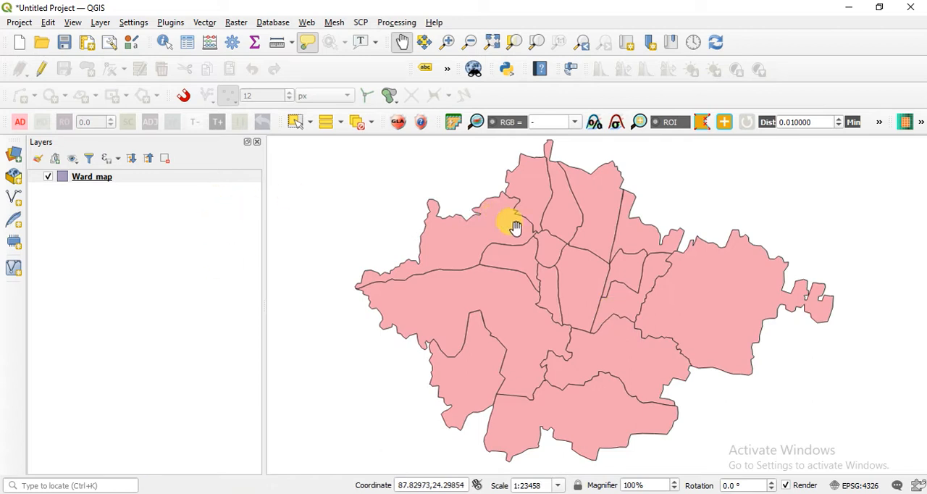
click(119, 177)
right_click(125, 177)
click(224, 457)
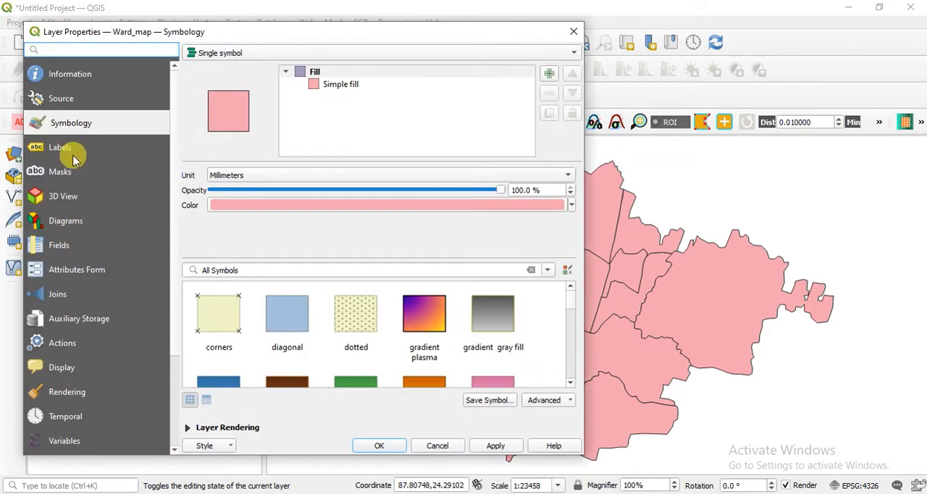
click(67, 148)
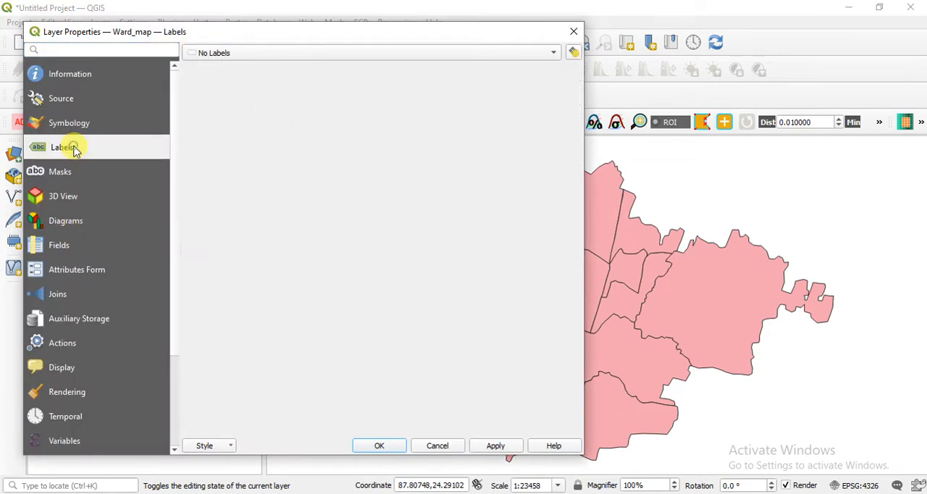
click(317, 56)
click(318, 70)
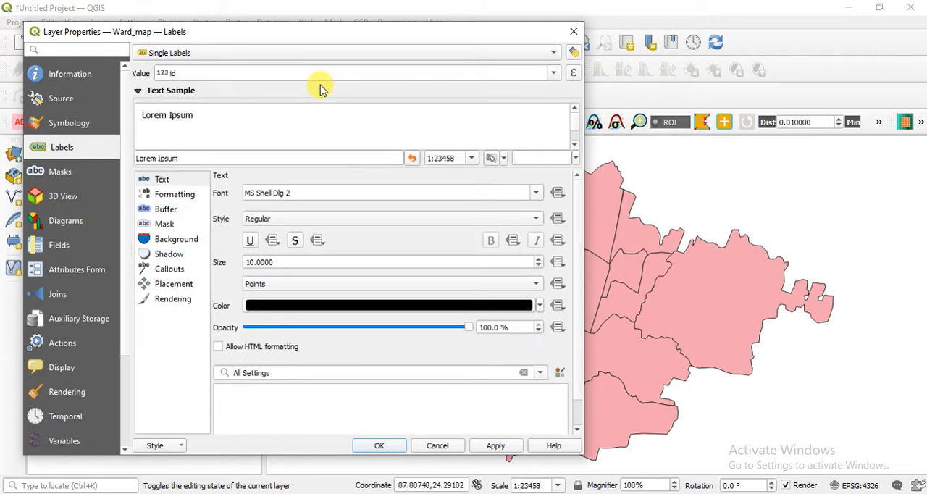
click(554, 72)
click(225, 106)
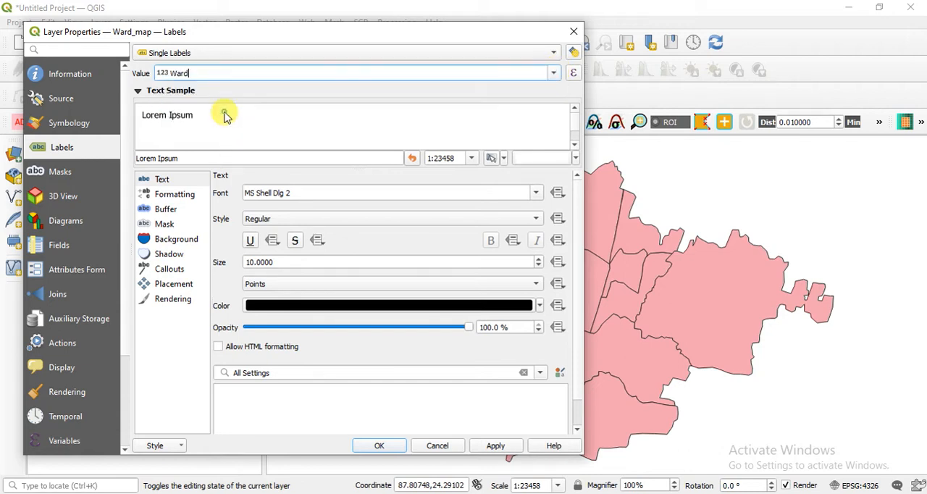
click(490, 445)
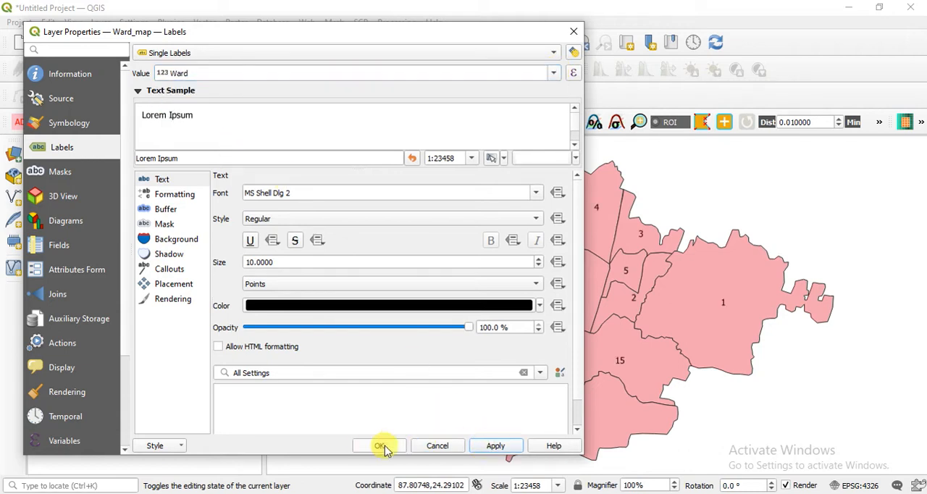
click(380, 445)
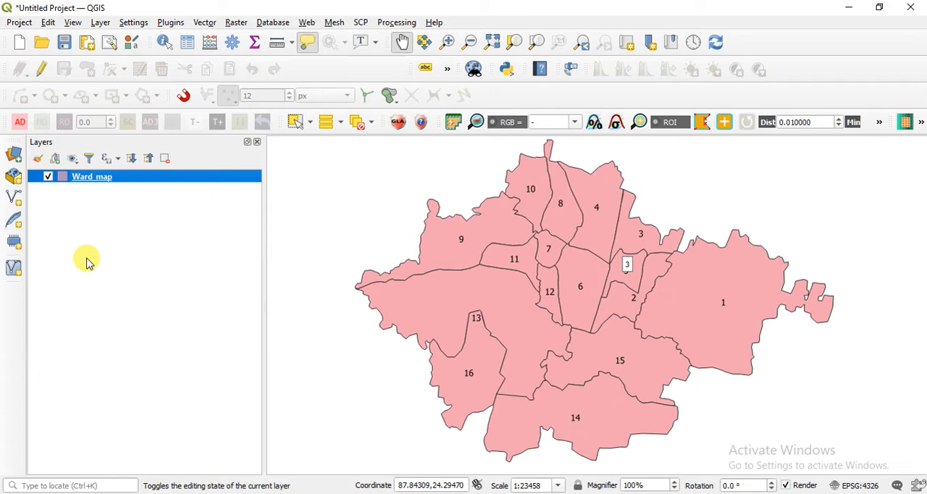
Switch to File Explorer and open the Census data 2011 workbook from F:\E book\My book\CD\6. Nalhati Municipality census data 2011.
click(114, 493)
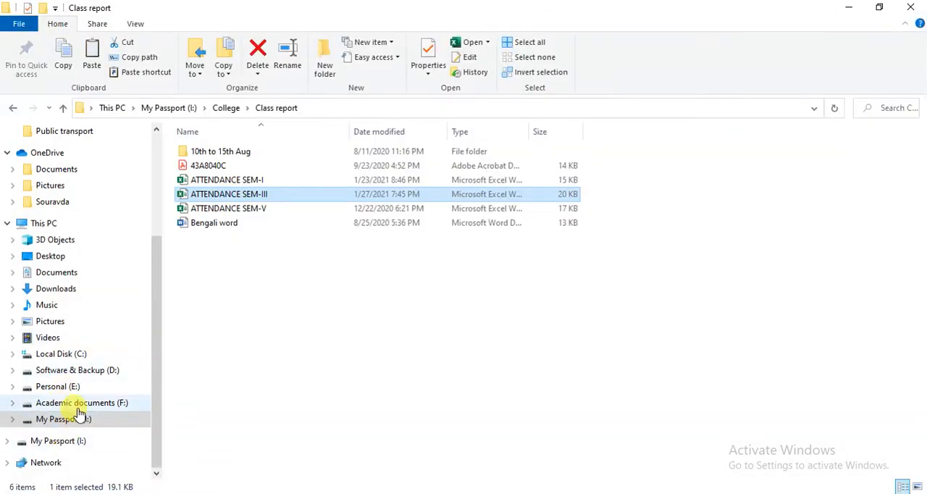
click(78, 406)
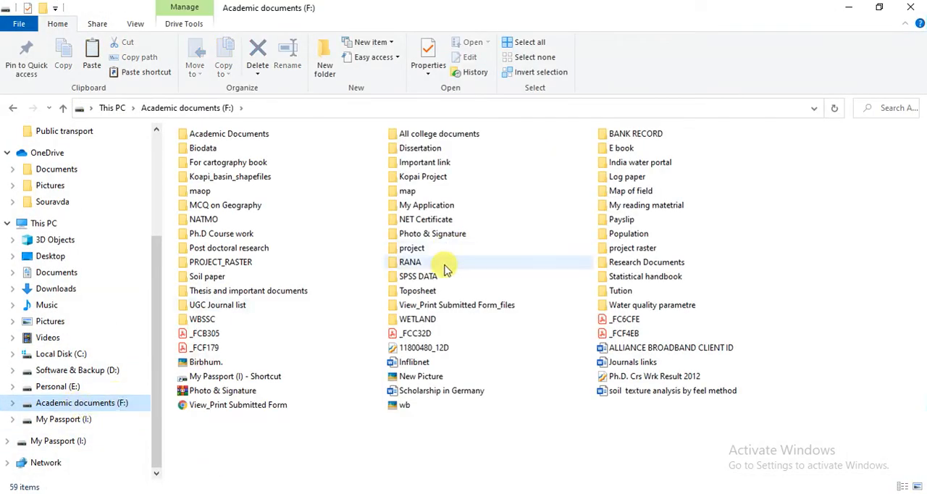
double_click(608, 148)
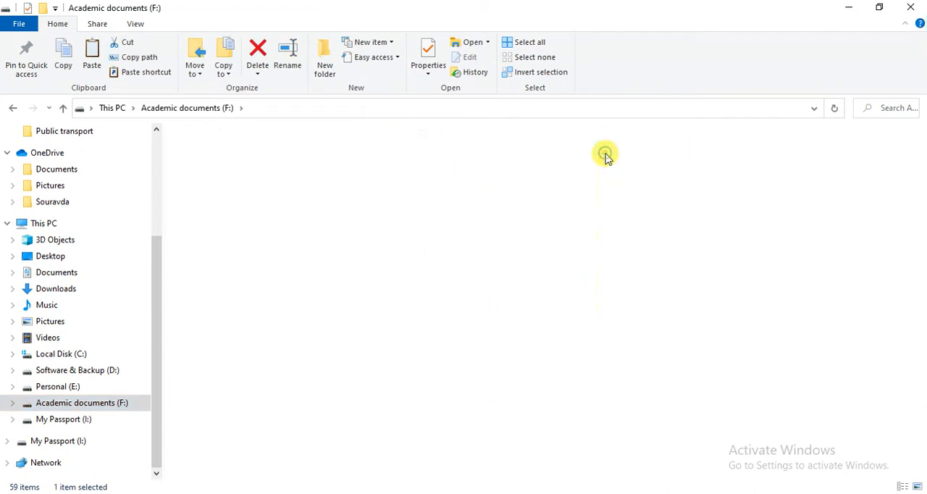
scroll(263, 319, down, 1)
double_click(265, 314)
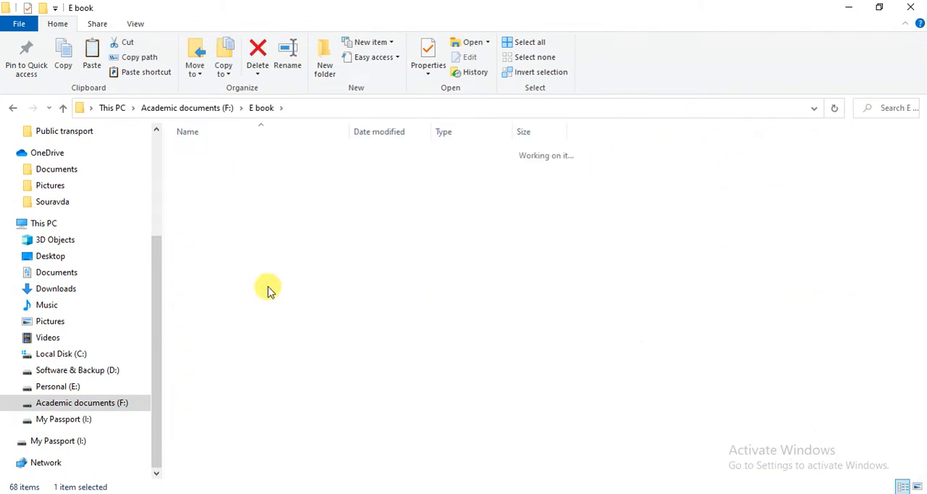
click(239, 222)
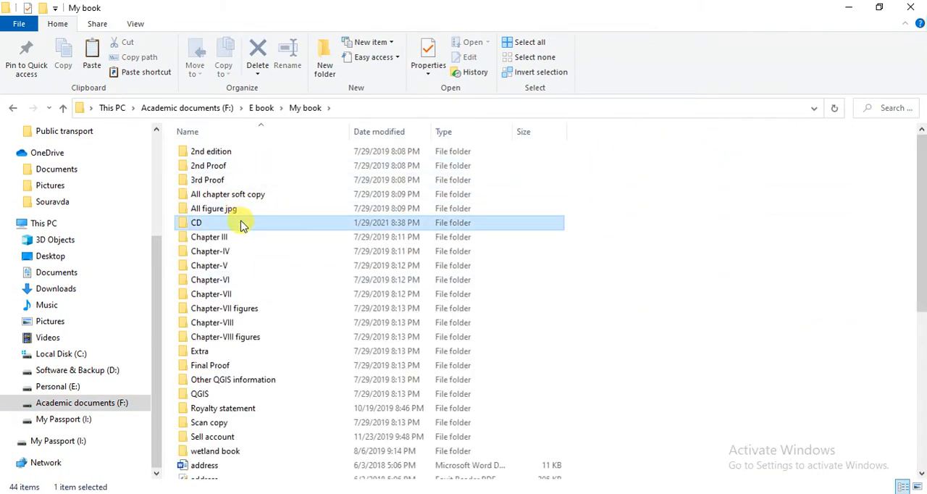
double_click(241, 223)
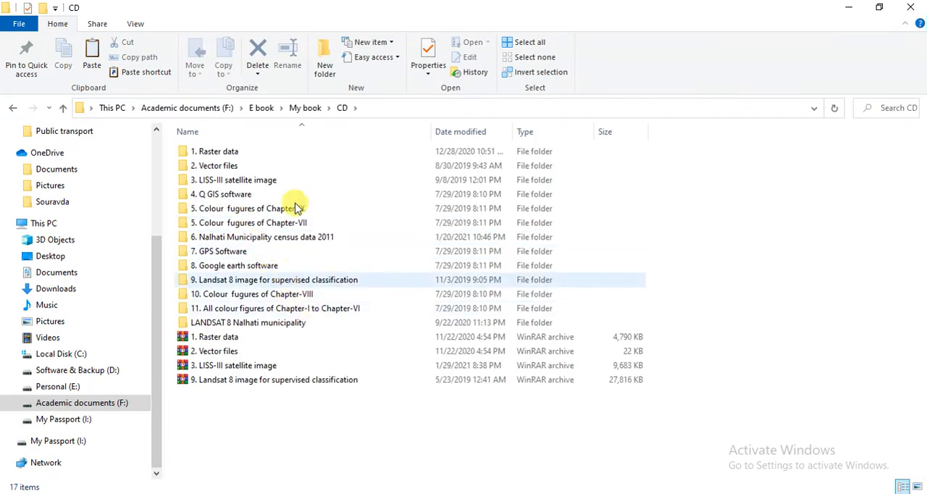
double_click(347, 242)
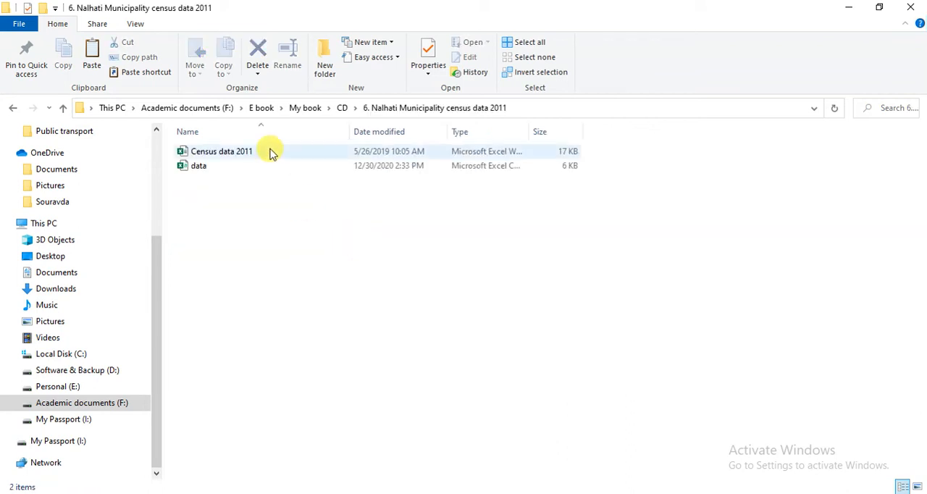
click(270, 171)
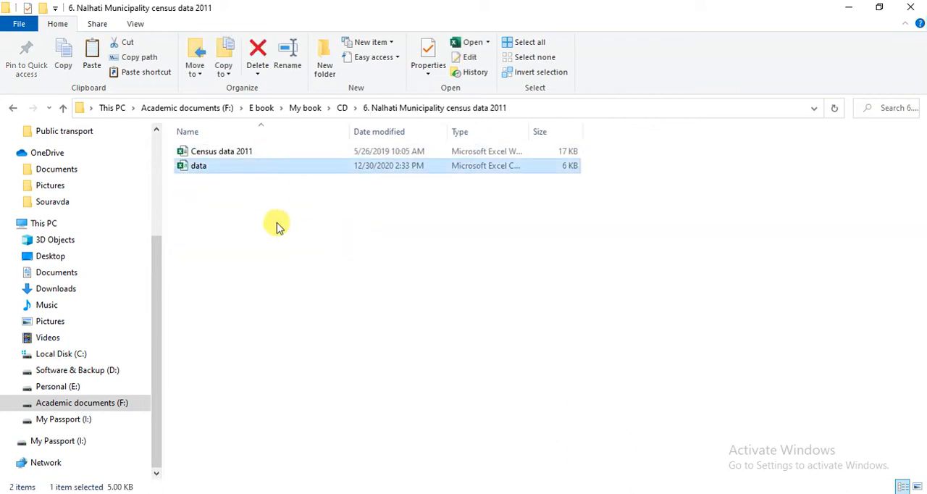
double_click(265, 153)
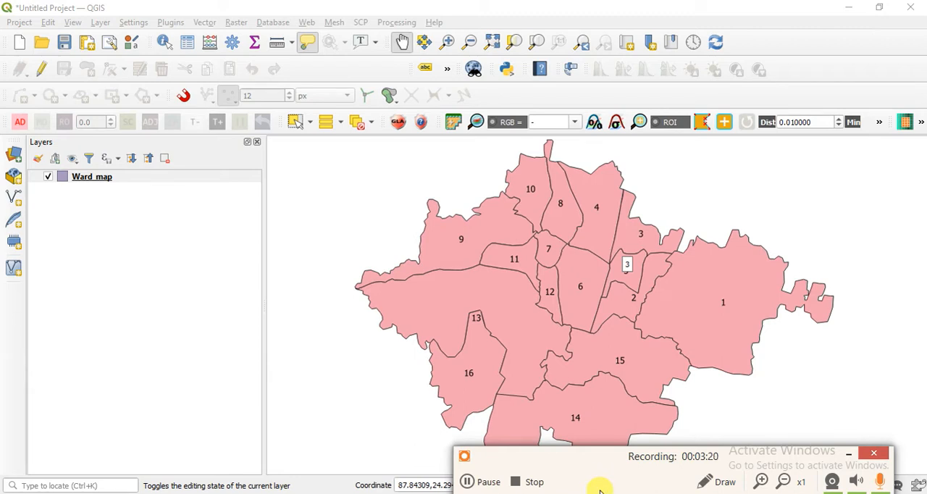
Switch to Excel and minimize the unrelated ATTENDANCE SEM-III workbook while the census workbook loads.
click(395, 493)
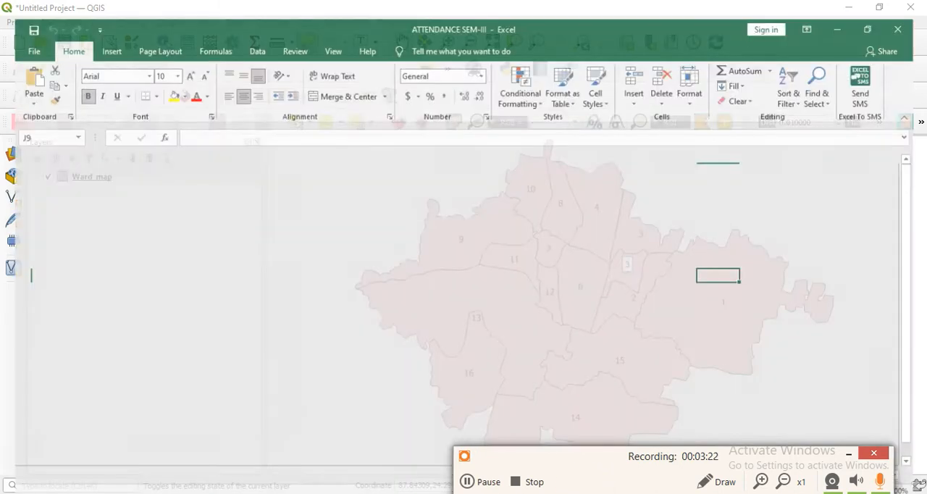
click(851, 452)
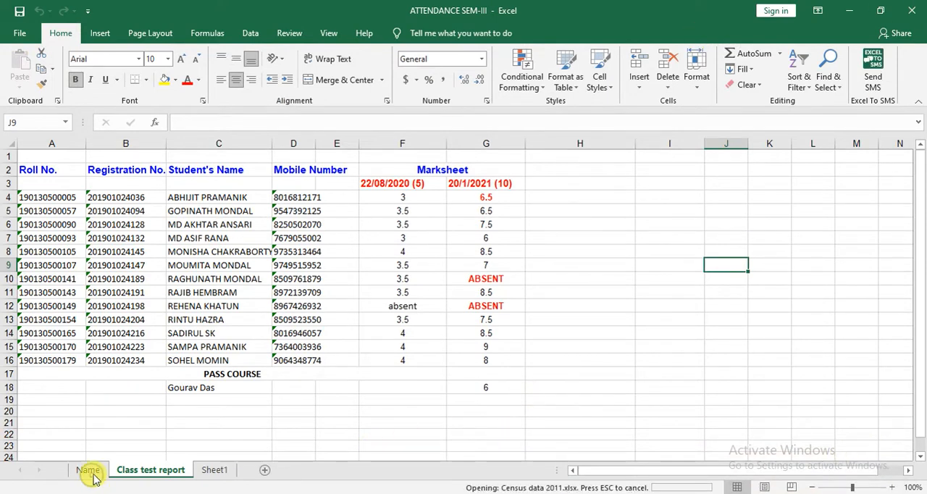
click(848, 10)
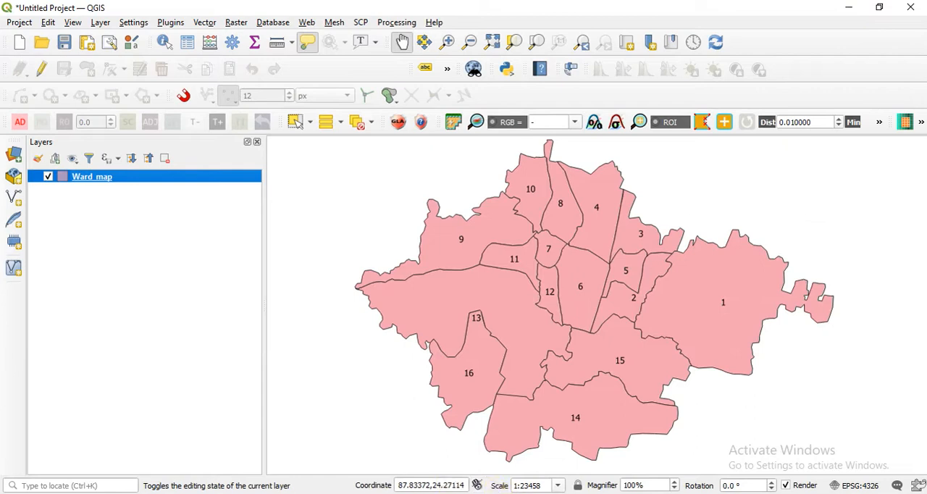
Switch to the Census data 2011 workbook in Excel and narrow the Ward column.
mouse_move(395, 493)
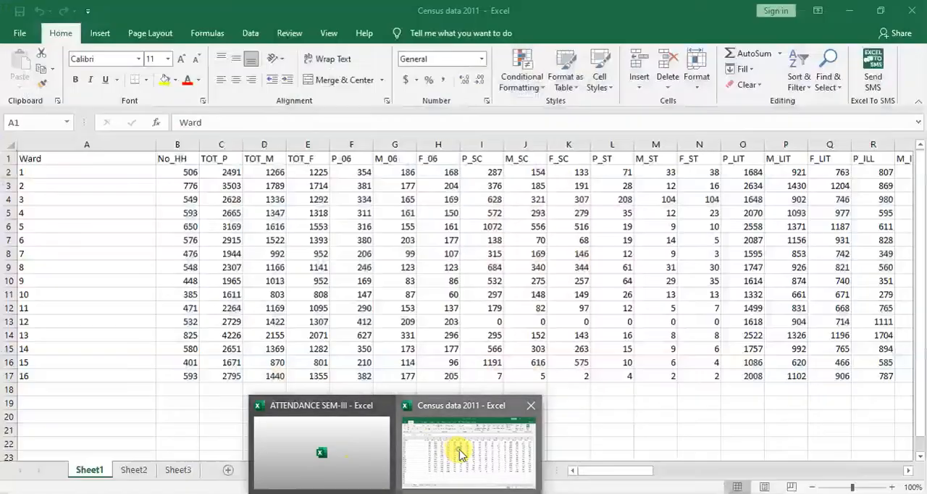
click(459, 449)
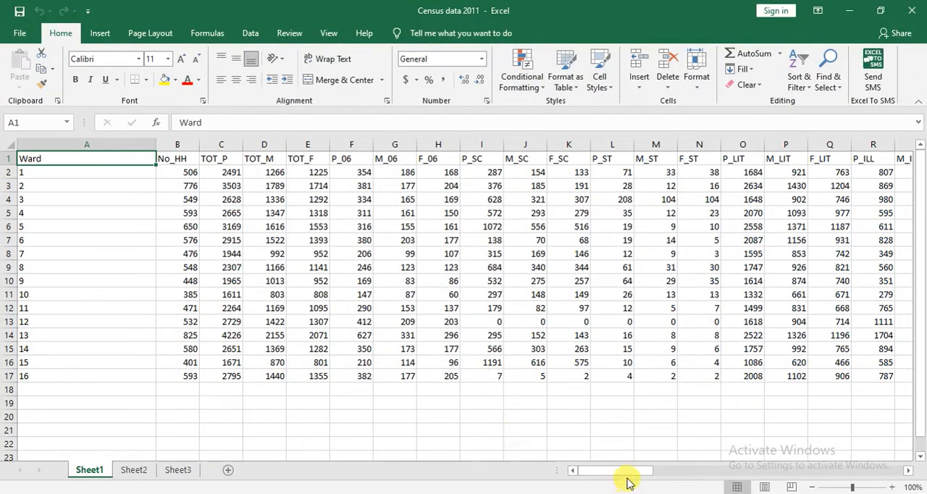
drag(154, 147, 91, 366)
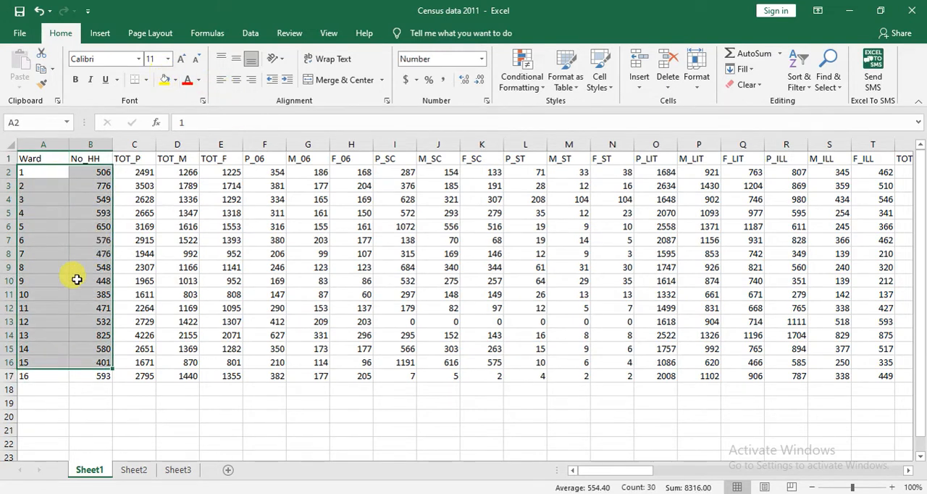
Highlight the ward numbers in cells A2:A17 with a yellow fill.
click(44, 267)
drag(43, 171, 45, 376)
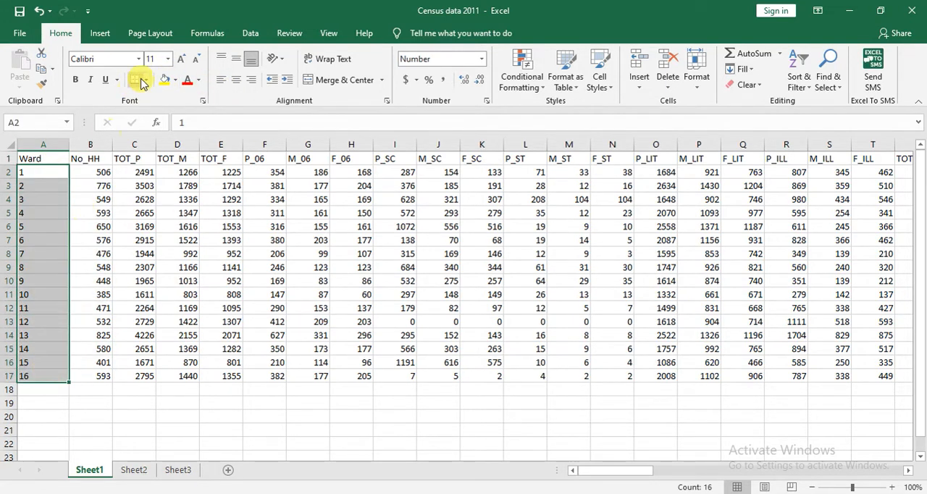
click(165, 79)
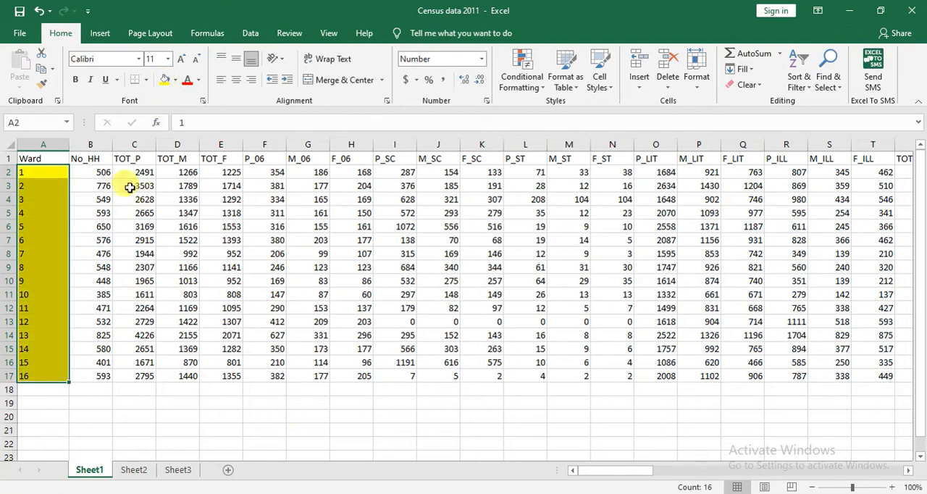
Examine the census field headers in row 1 from No_HH to F_LIT, and switch back to QGIS.
click(99, 159)
click(134, 159)
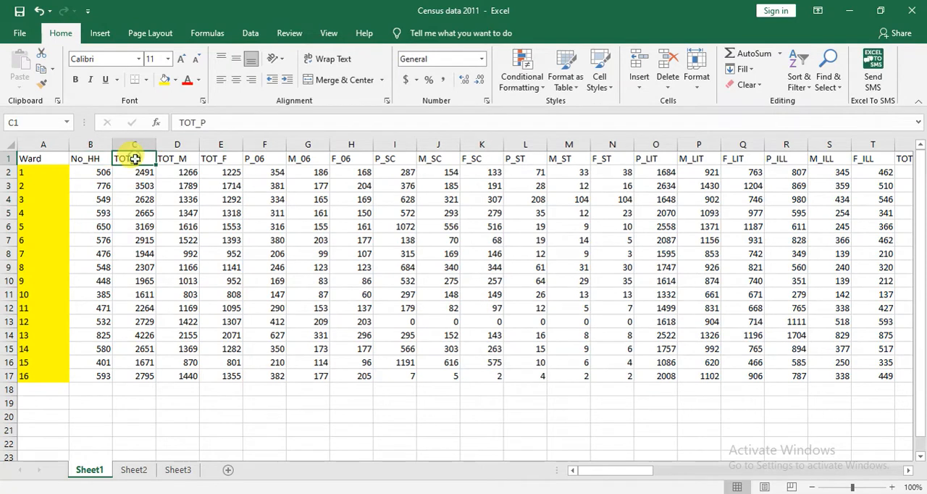
click(174, 159)
click(223, 160)
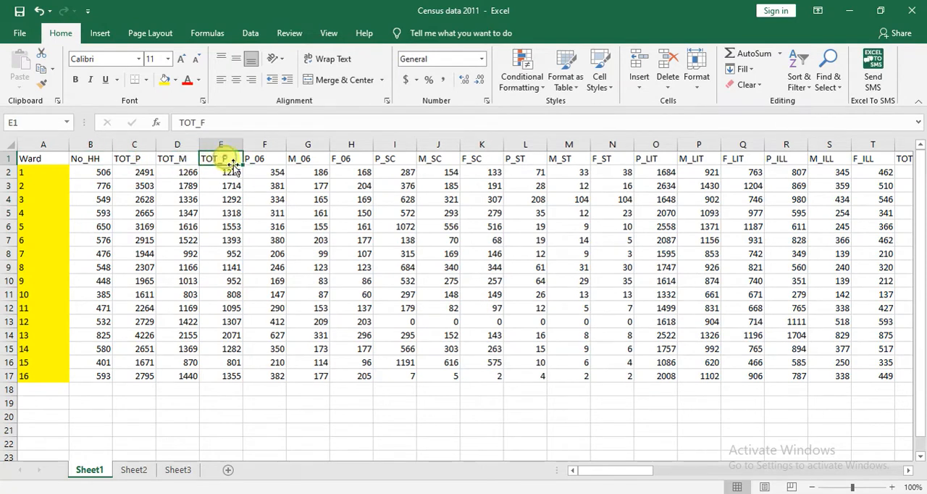
click(265, 160)
click(299, 158)
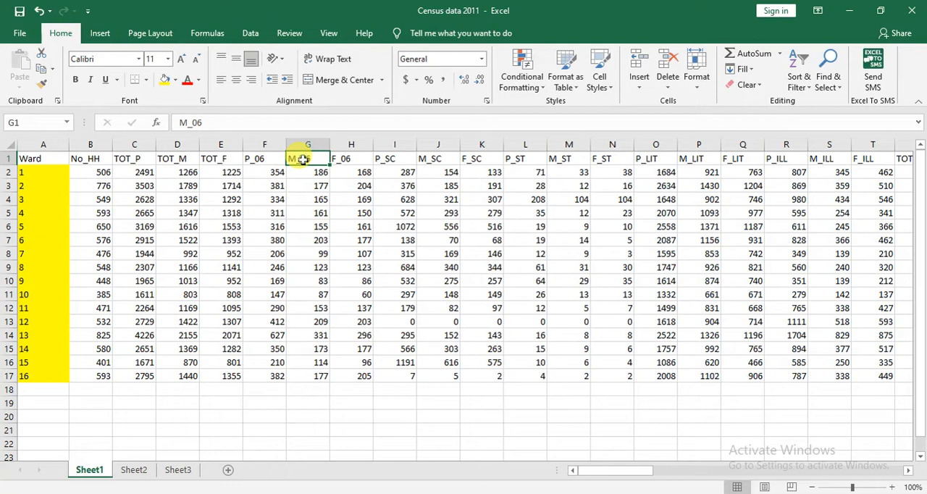
click(361, 160)
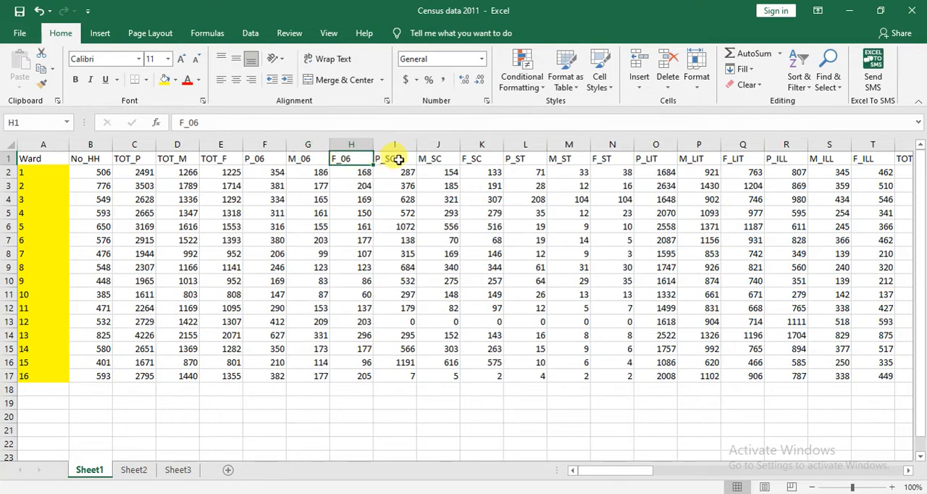
click(398, 160)
click(430, 160)
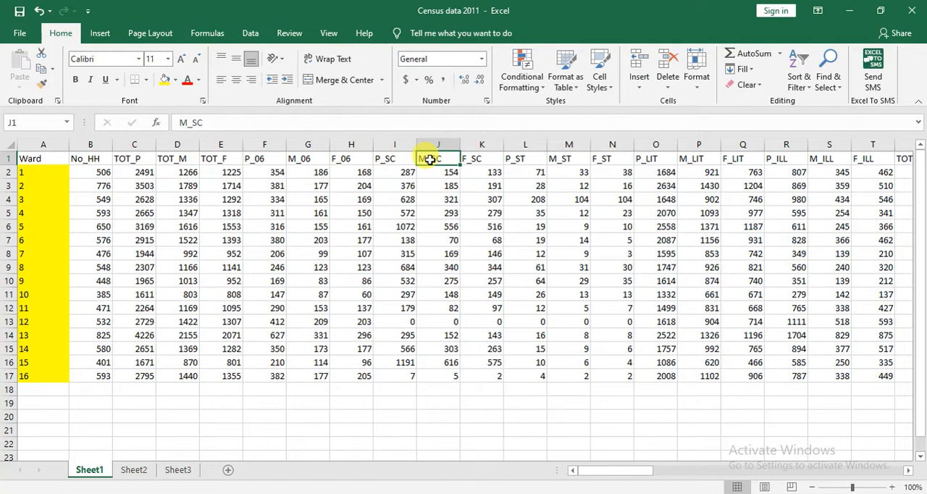
click(484, 161)
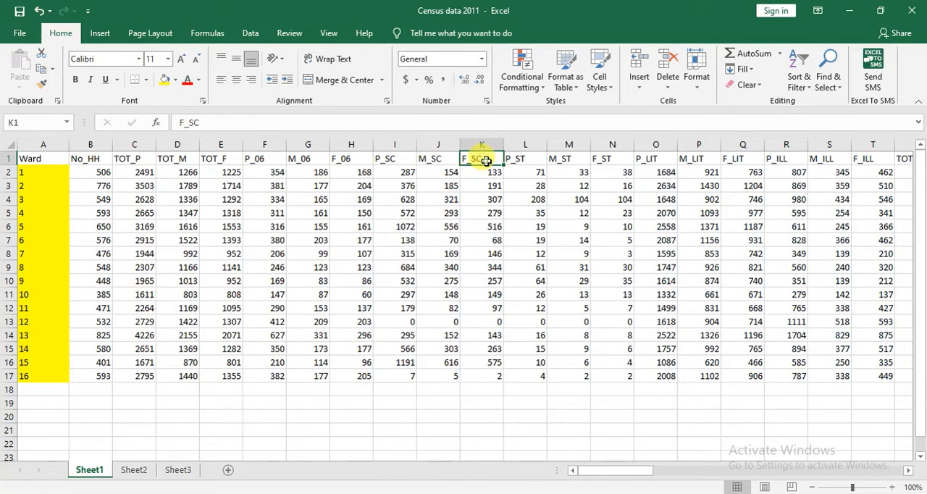
click(526, 158)
click(565, 159)
click(612, 157)
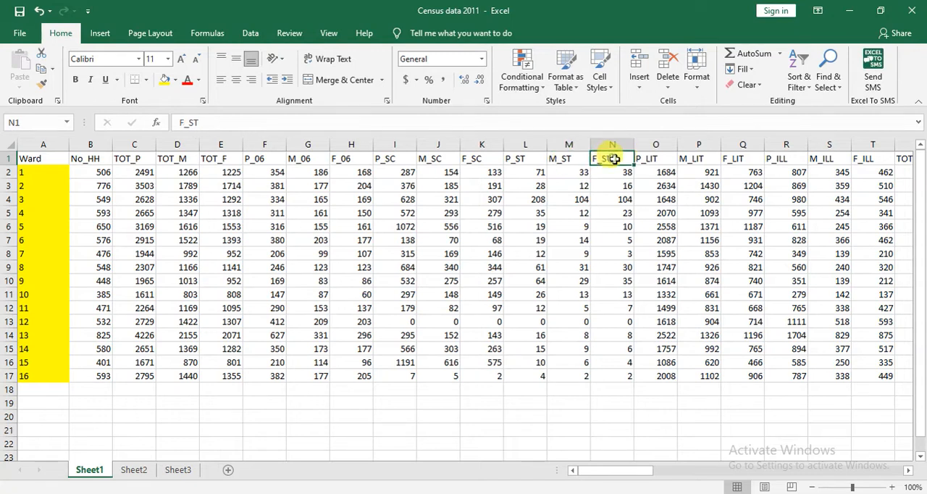
click(658, 157)
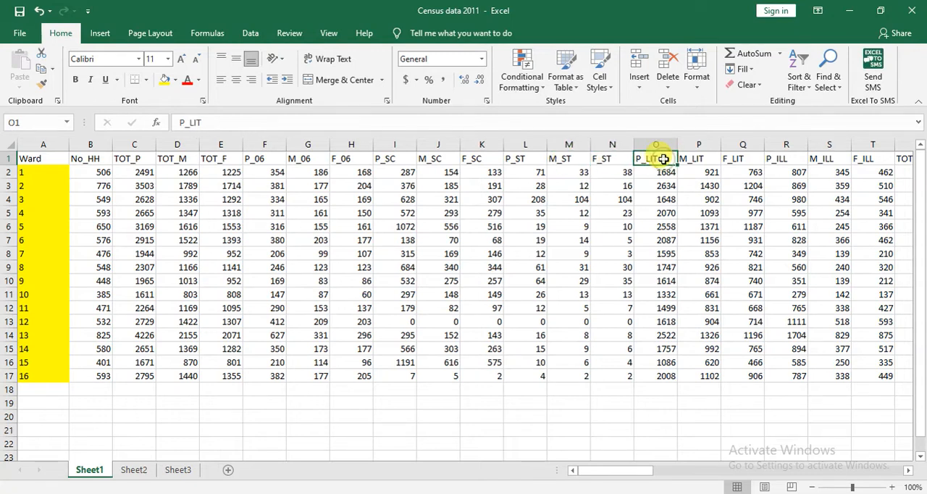
click(705, 160)
click(745, 157)
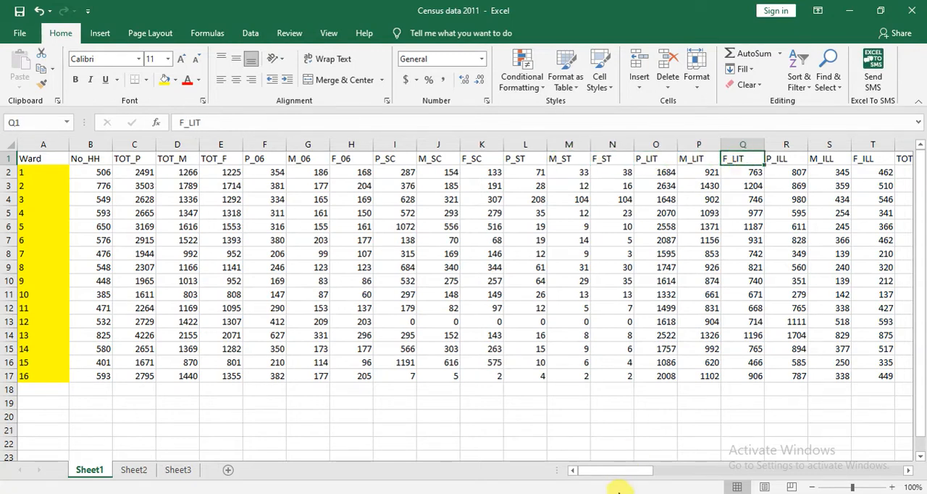
drag(646, 471, 465, 473)
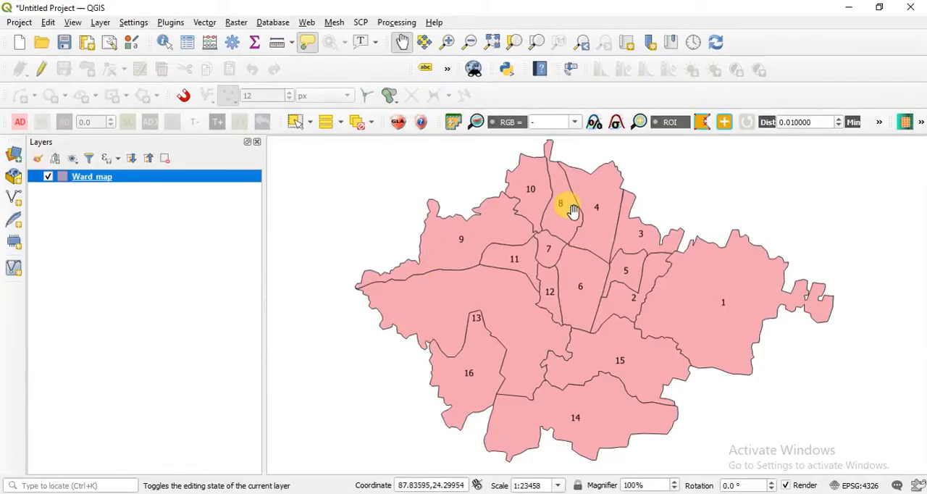
click(507, 493)
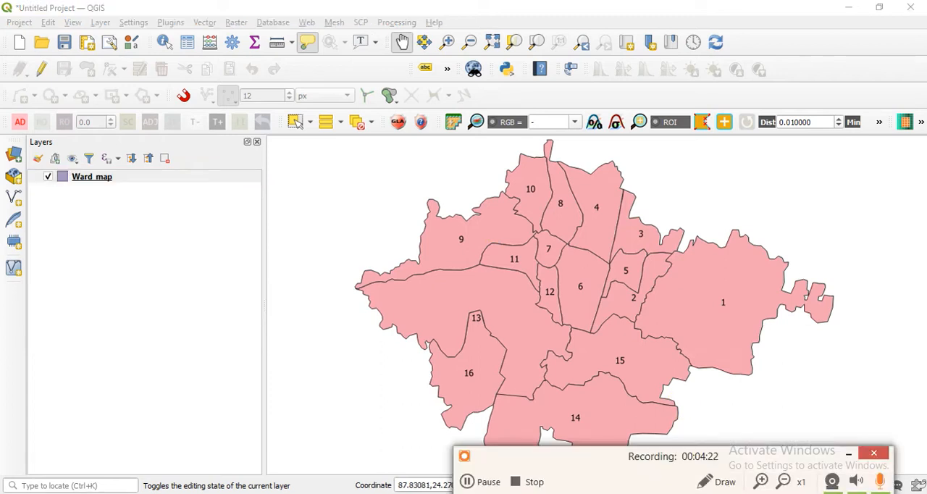
click(848, 454)
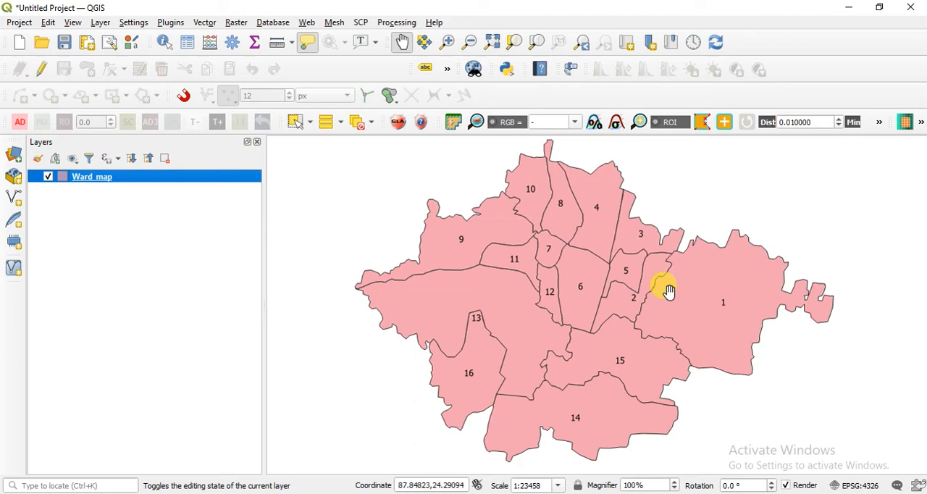
key(alt+Tab)
click(468, 482)
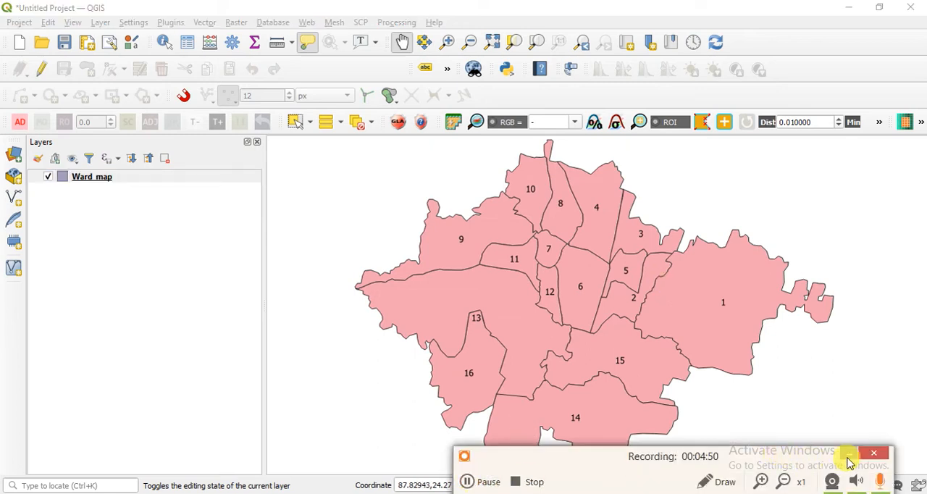
click(849, 456)
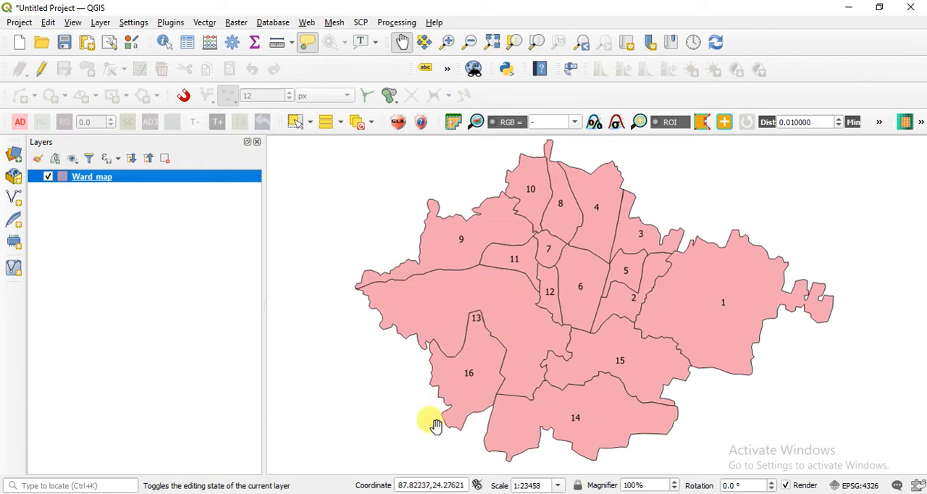
Set the project's coordinate display format to Degrees, Minutes, Seconds in the project properties.
click(403, 483)
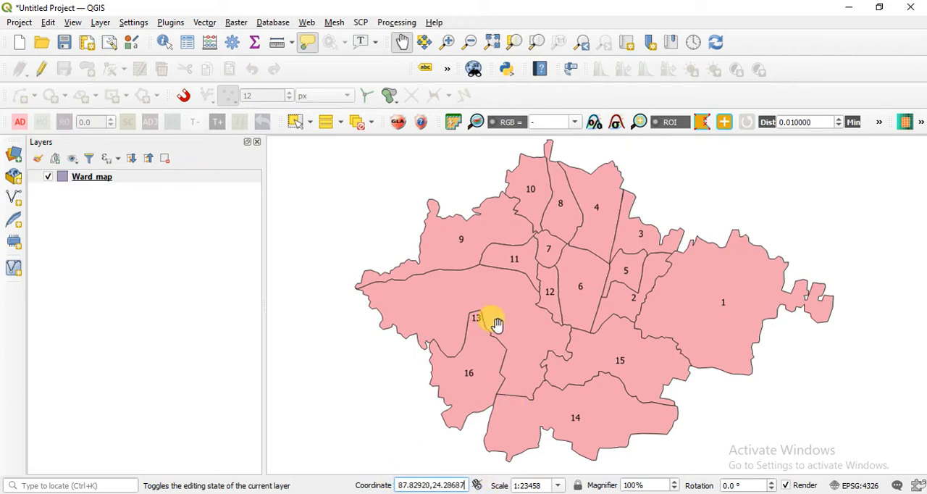
drag(401, 483, 468, 483)
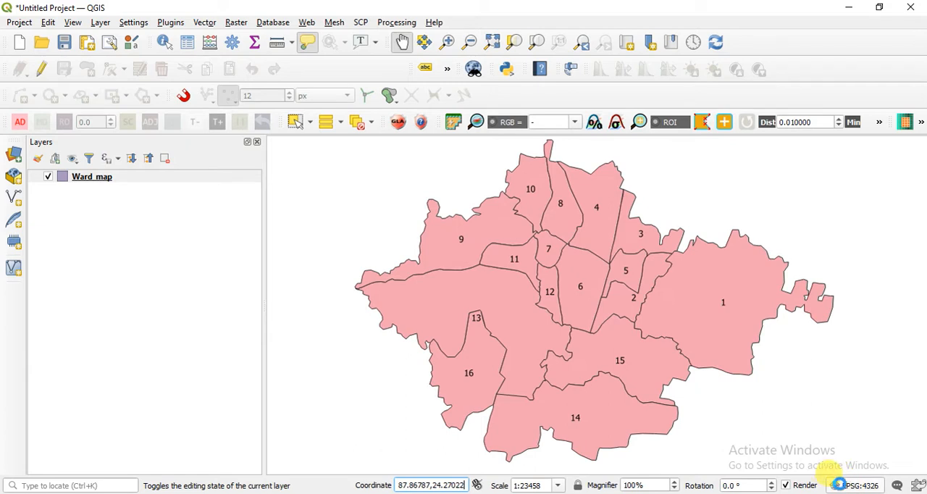
click(861, 477)
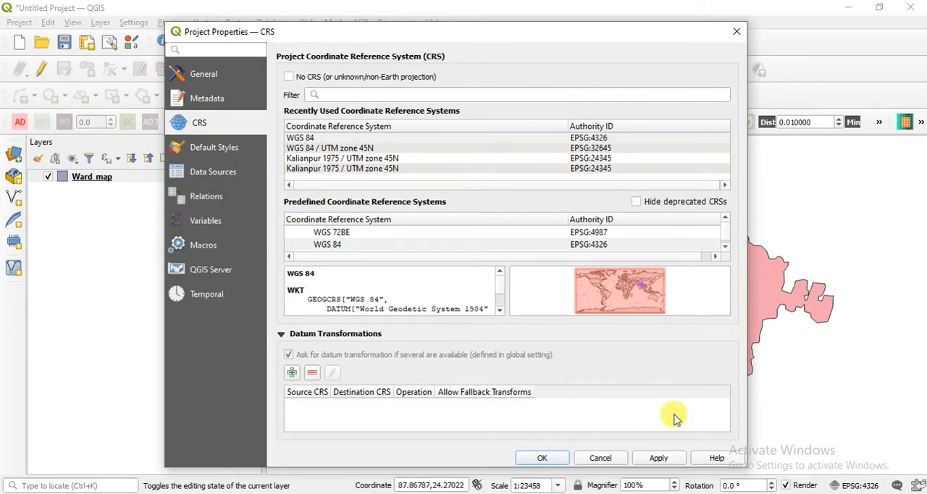
click(218, 80)
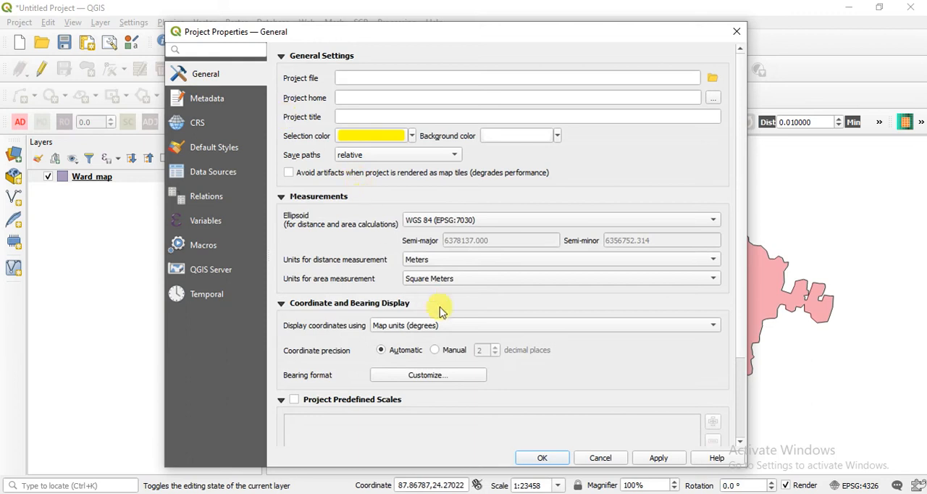
click(445, 326)
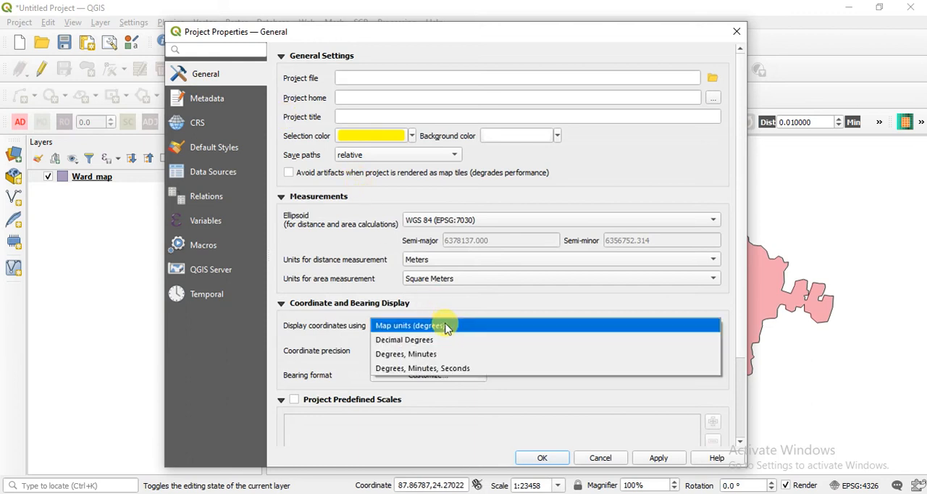
click(476, 369)
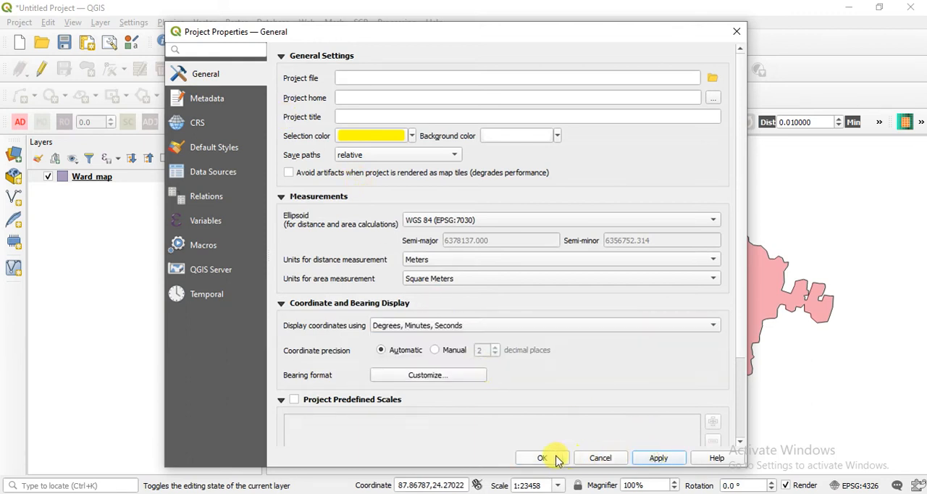
click(543, 457)
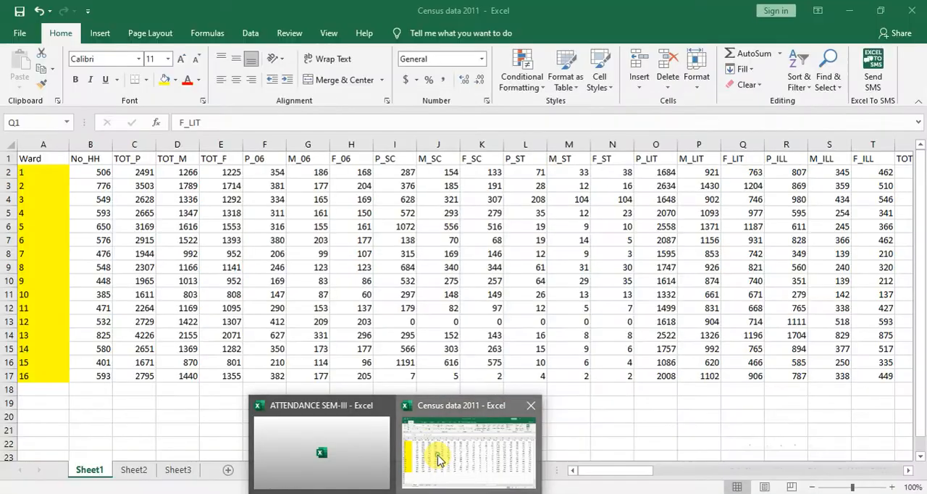
Switch to the Census data 2011 workbook in Excel and remove the fill colour from the ward numbers in A2:A17.
click(437, 455)
click(340, 405)
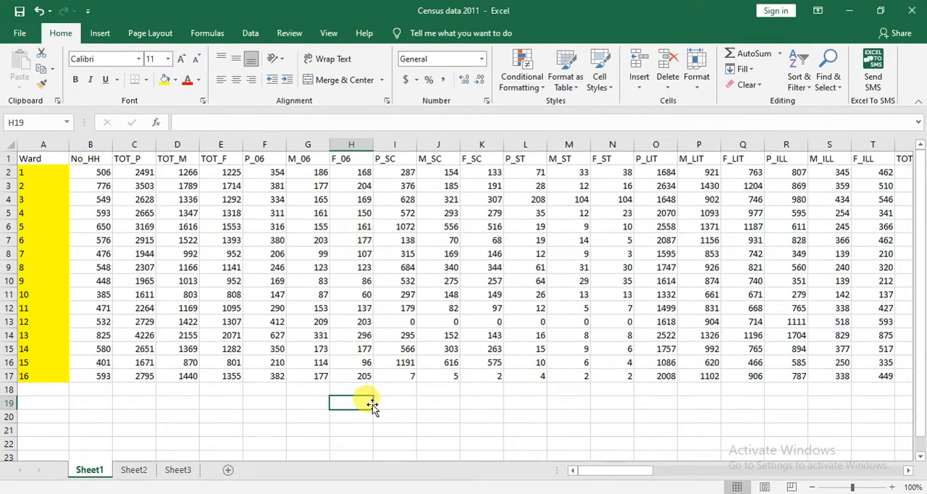
drag(48, 172, 41, 362)
drag(51, 173, 36, 374)
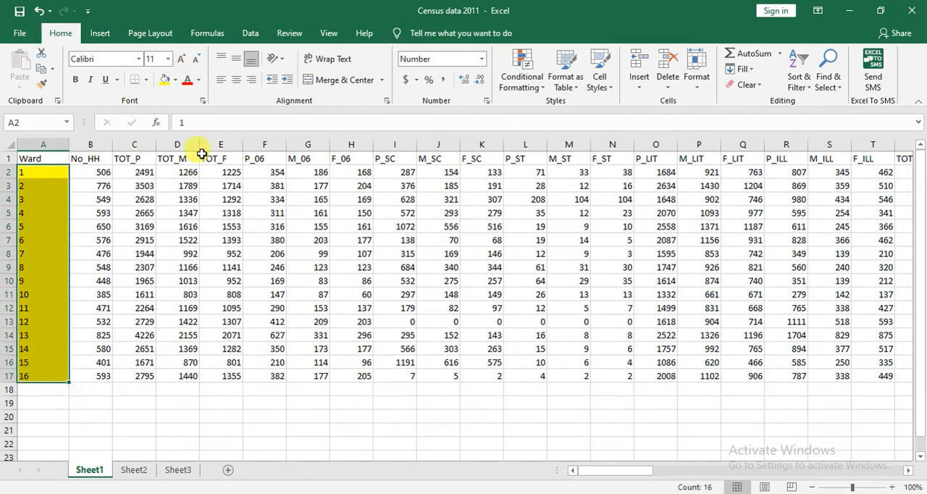
click(179, 81)
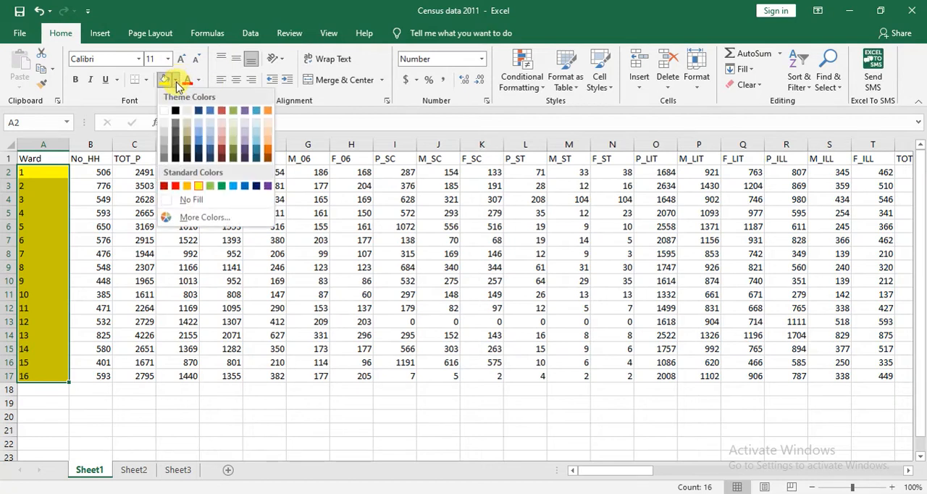
click(186, 200)
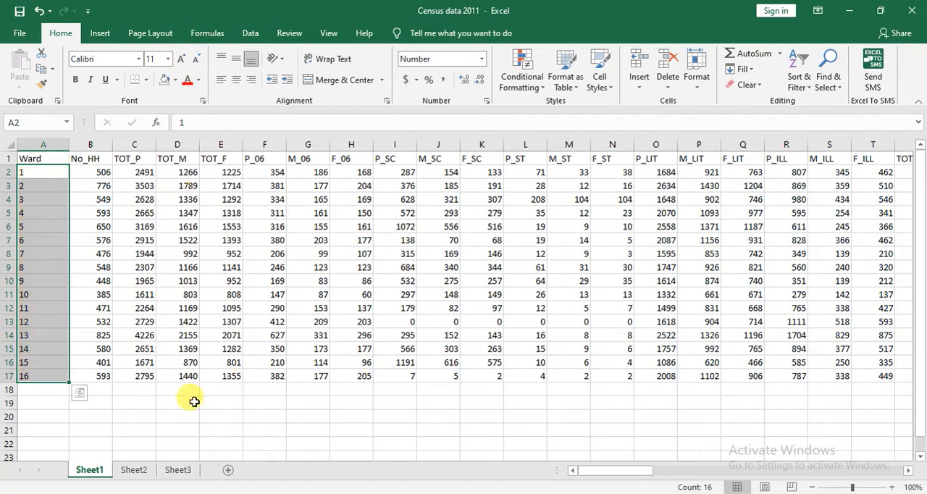
click(142, 432)
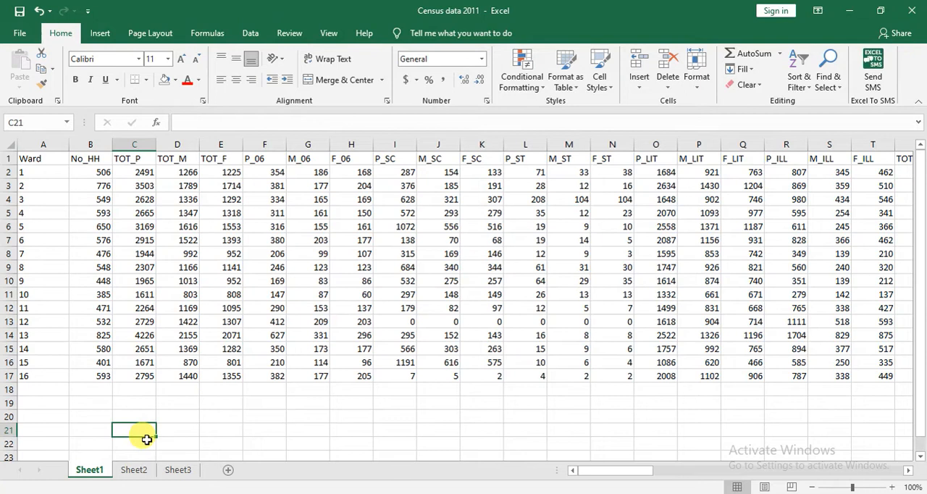
Examine ward 1's household count and its total, male and female population values in row 2.
click(44, 172)
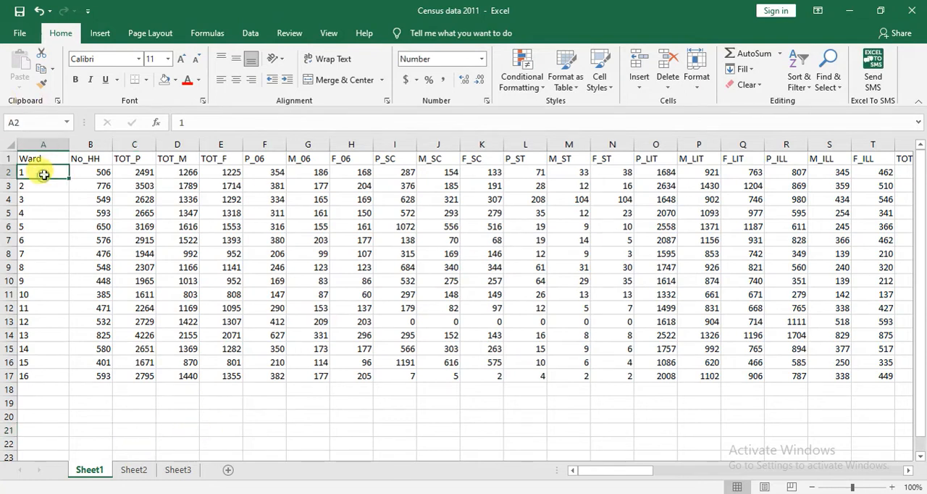
click(96, 174)
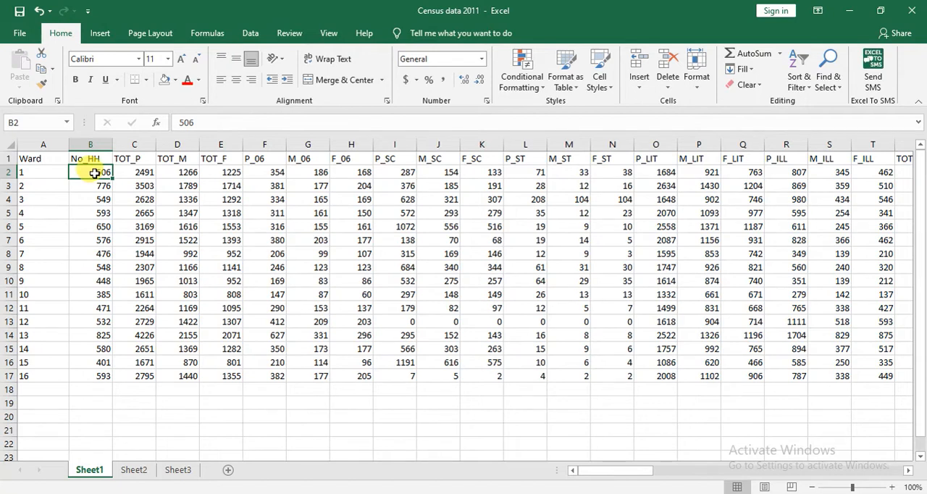
click(136, 174)
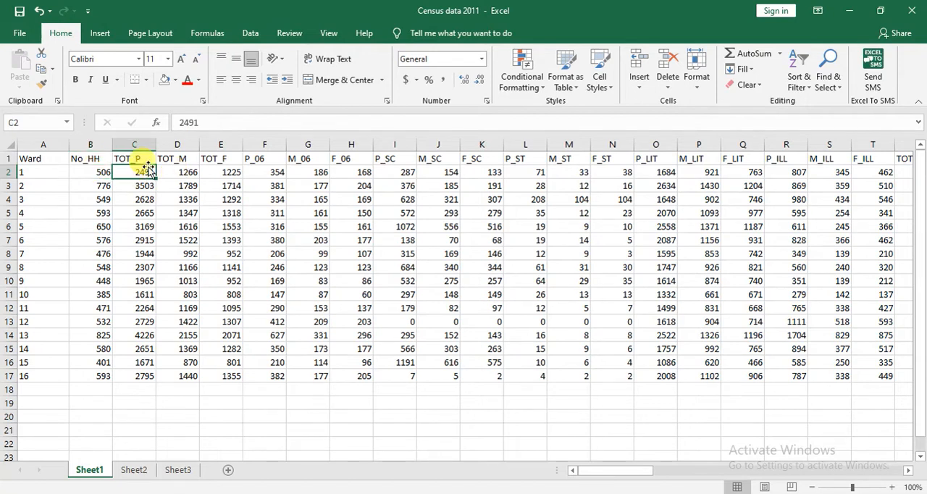
click(186, 171)
click(215, 174)
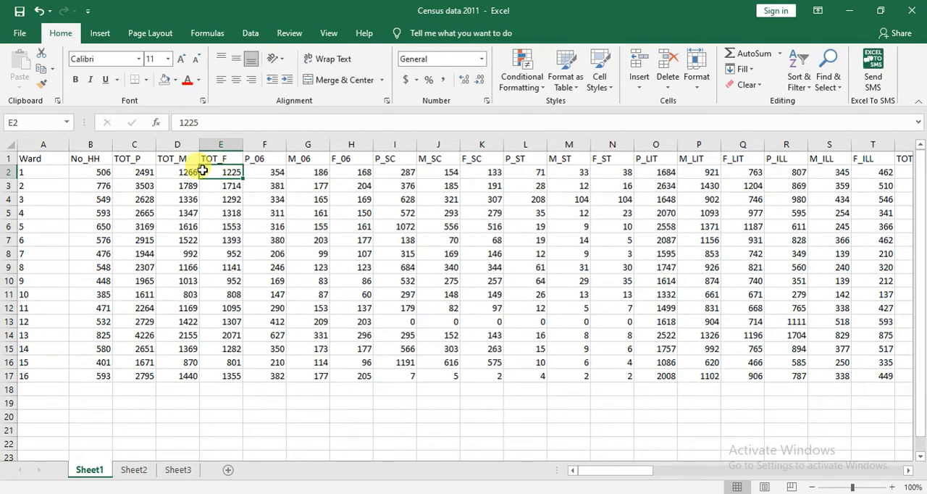
Fill the rows of wards 1, 2 and 3 (rows 2 to 4) with light orange.
drag(9, 166, 9, 167)
click(9, 172)
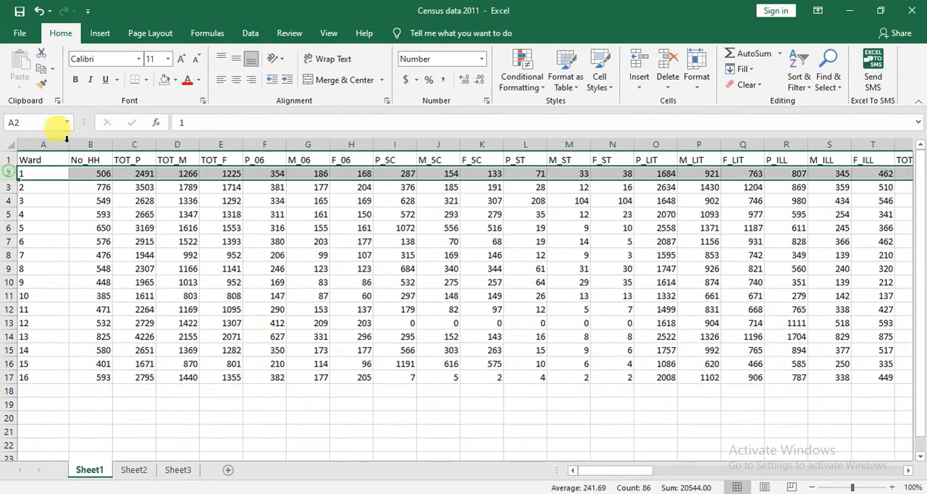
click(175, 80)
click(268, 133)
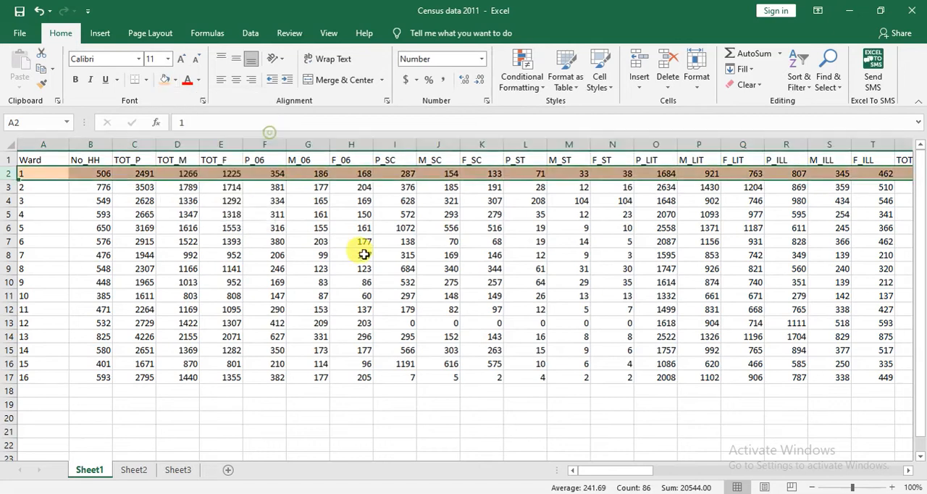
click(355, 255)
click(9, 187)
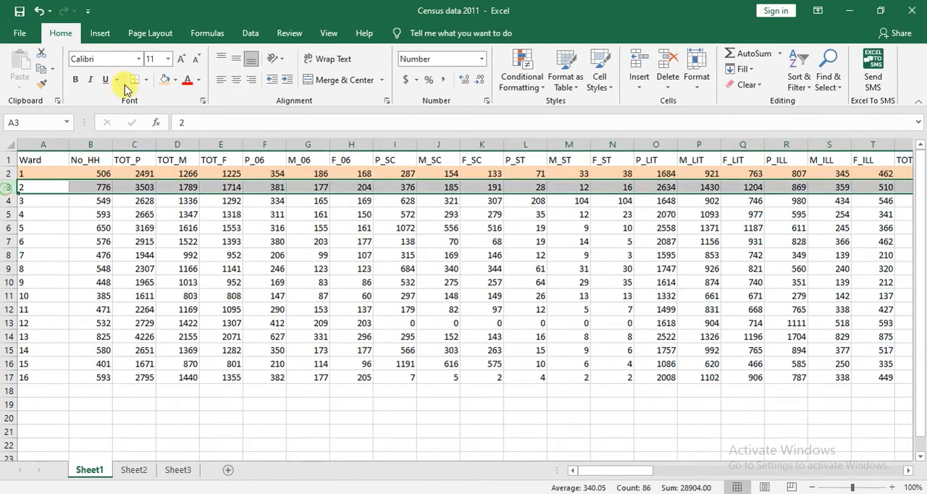
click(166, 80)
click(9, 201)
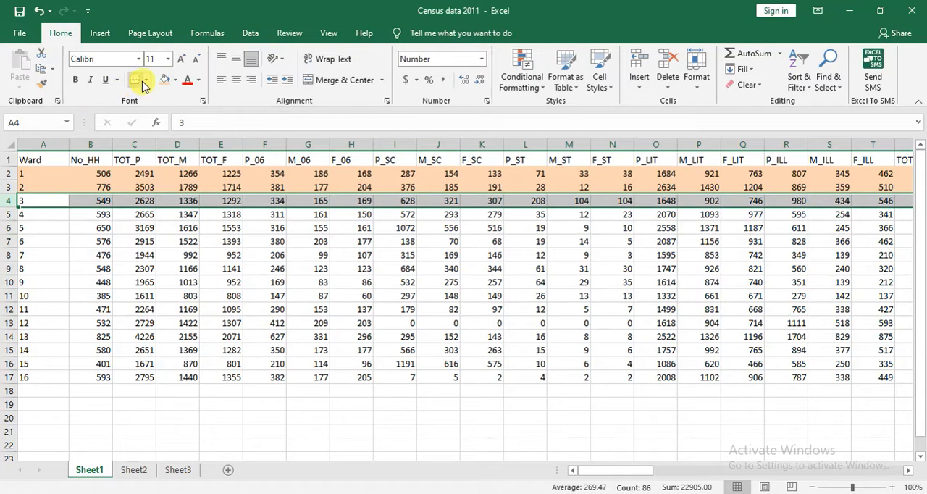
click(165, 79)
Undo the three fills on the rows of wards 1 to 3.
key(ctrl+z)
key(ctrl+z)
key(ctrl+z)
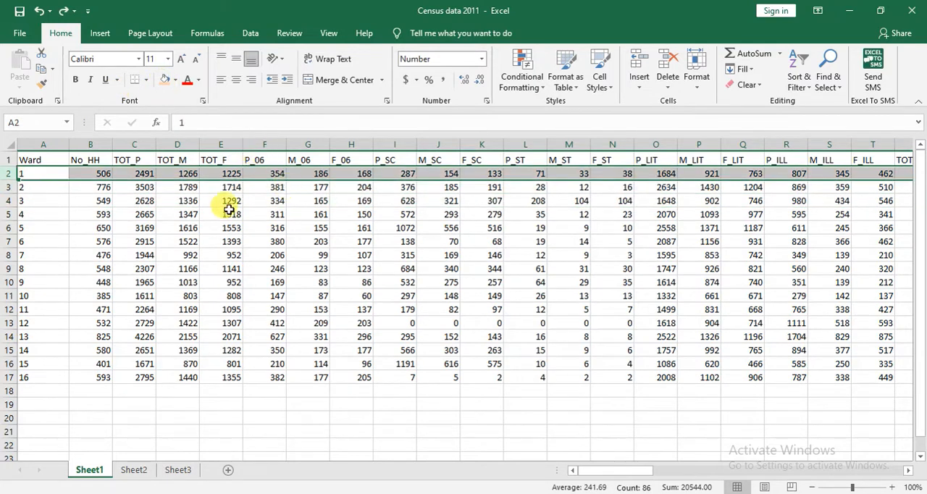
click(55, 256)
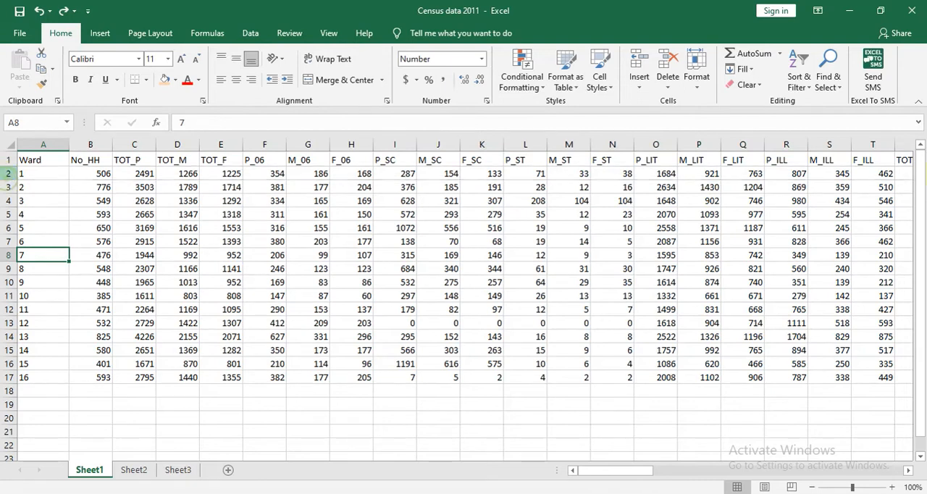
click(6, 175)
click(260, 402)
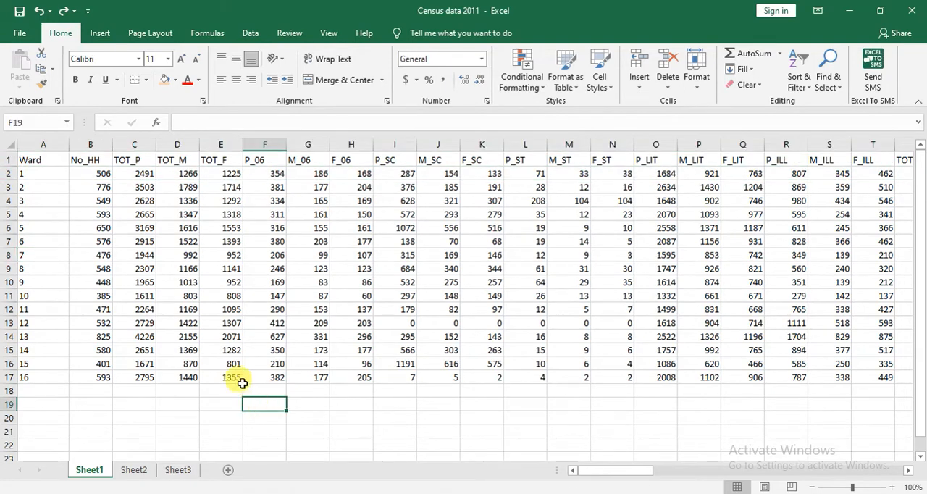
drag(132, 200, 520, 414)
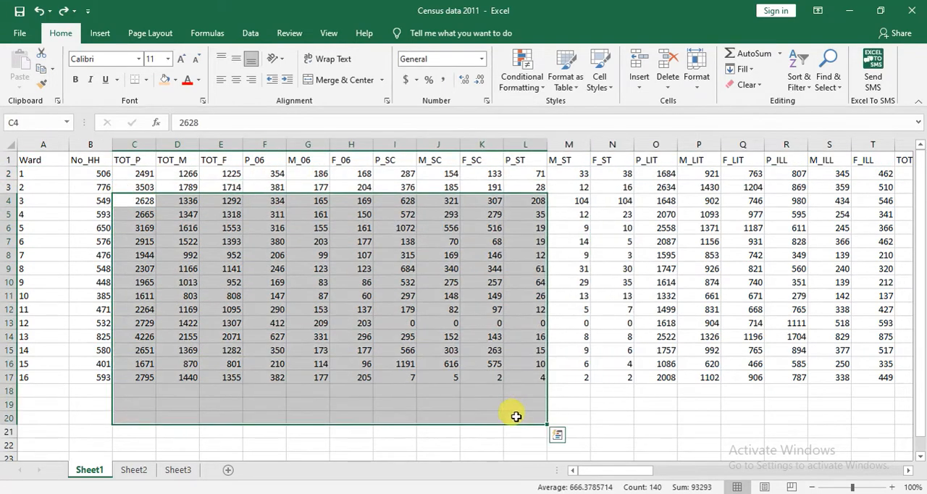
click(352, 444)
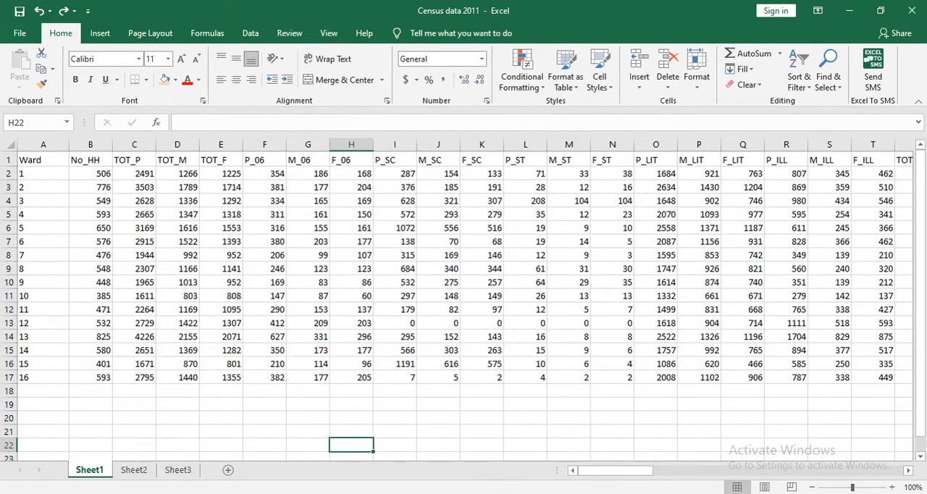
click(507, 493)
click(488, 484)
click(476, 482)
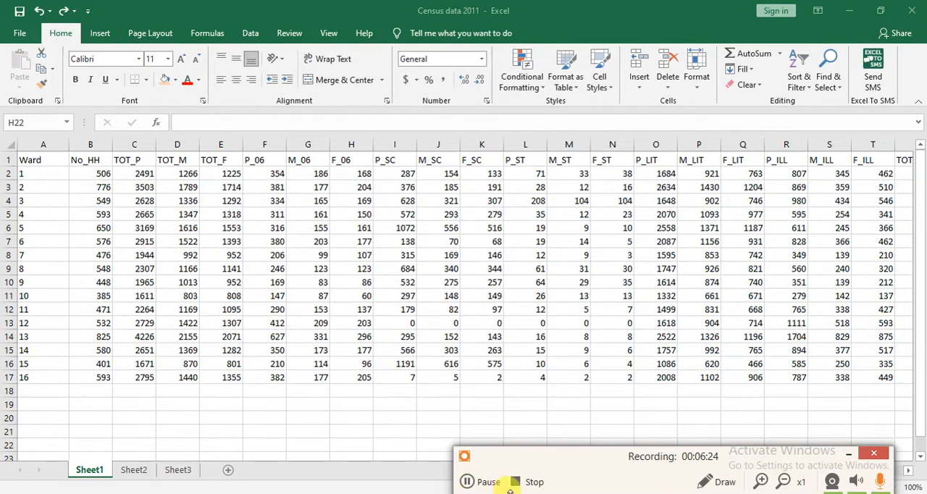
mouse_move(580, 465)
mouse_down()
mouse_move(568, 430)
mouse_move(563, 461)
mouse_up()
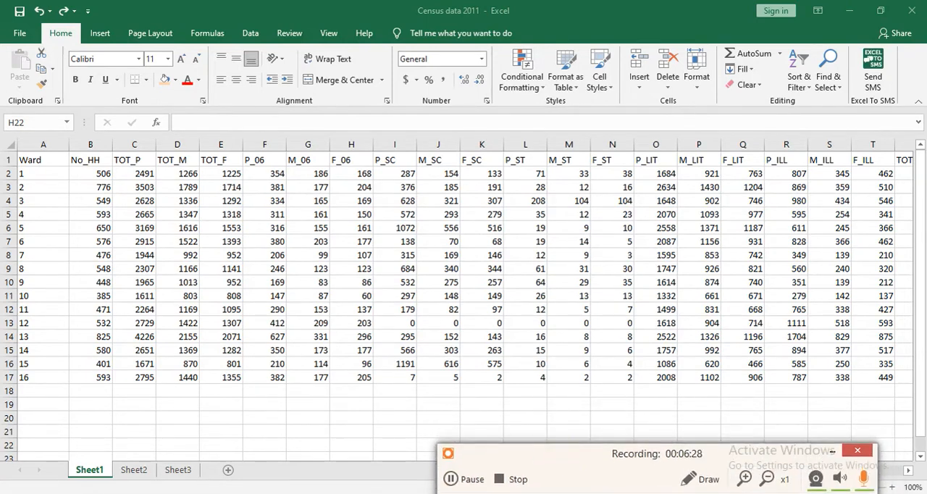
Compare the labelled ward map in QGIS with the ward rows of the Census data 2011 workbook in Excel.
key(alt+Tab)
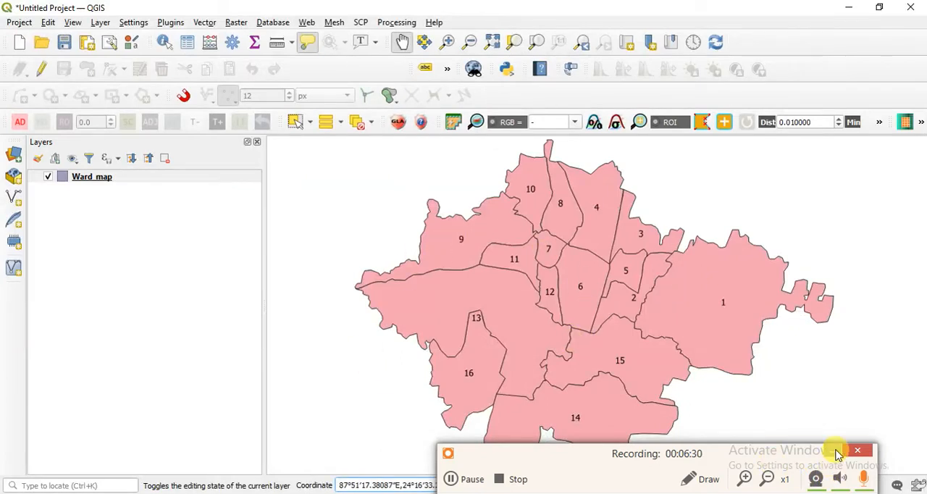
click(837, 452)
mouse_move(374, 460)
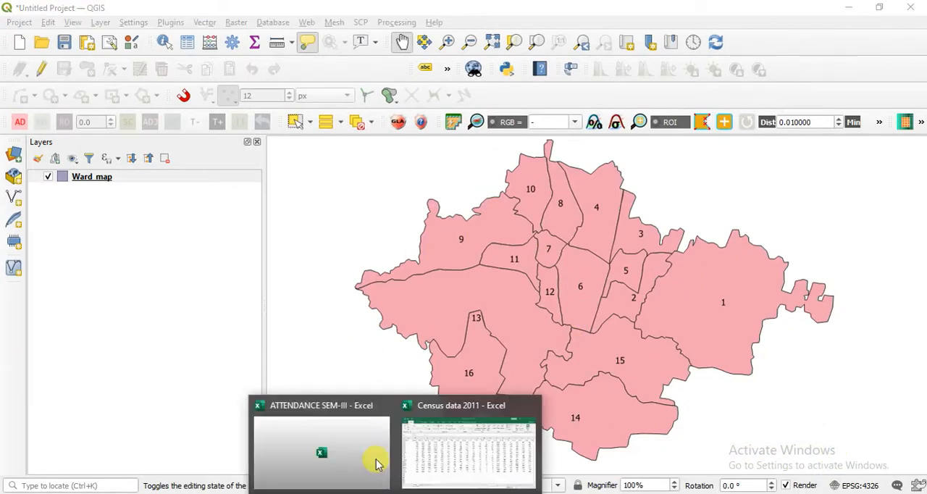
click(472, 440)
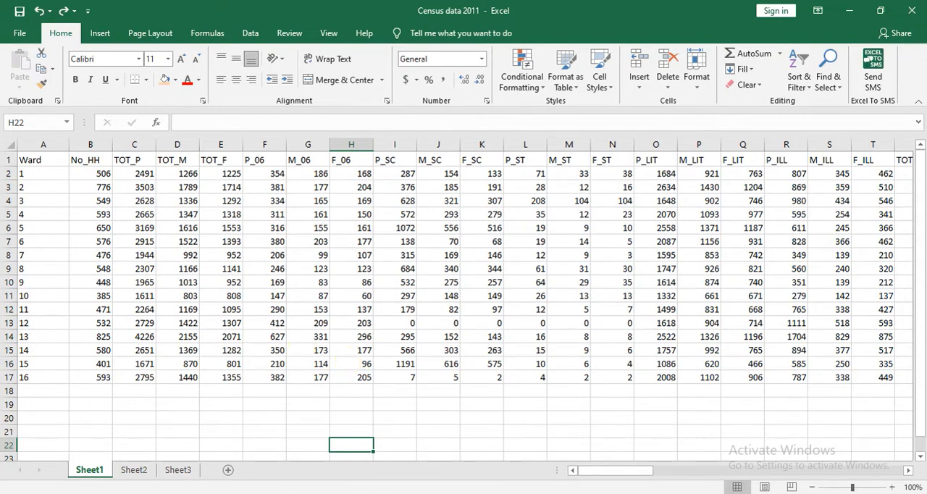
click(330, 492)
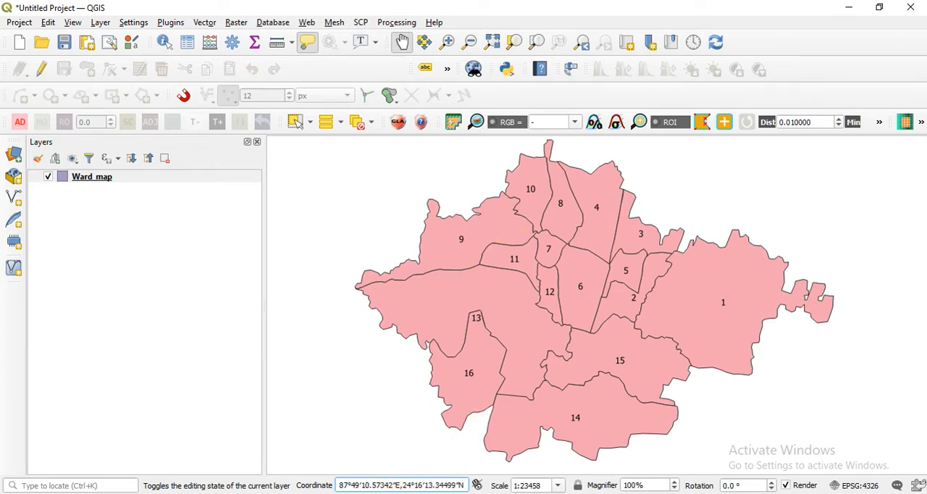
mouse_move(413, 482)
click(429, 478)
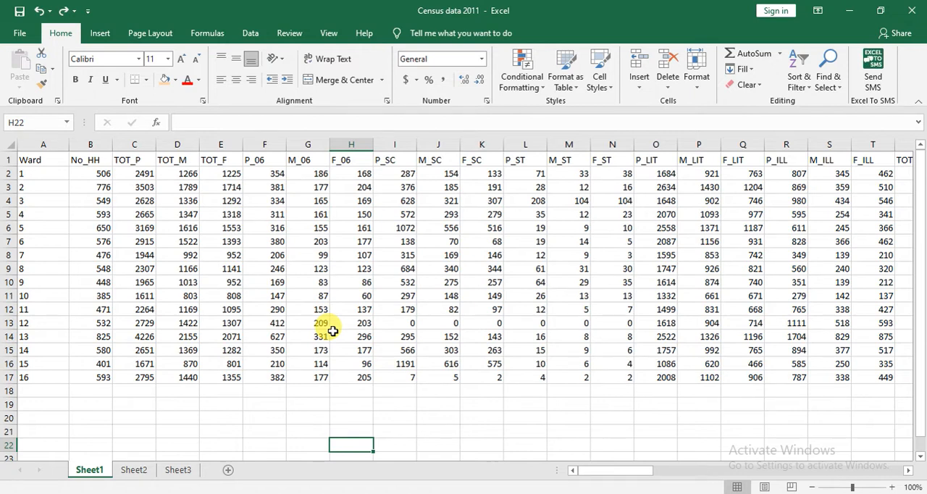
Switch to QGIS, open the Ward_map layer's attribute table and sort it in ascending order by id.
click(445, 486)
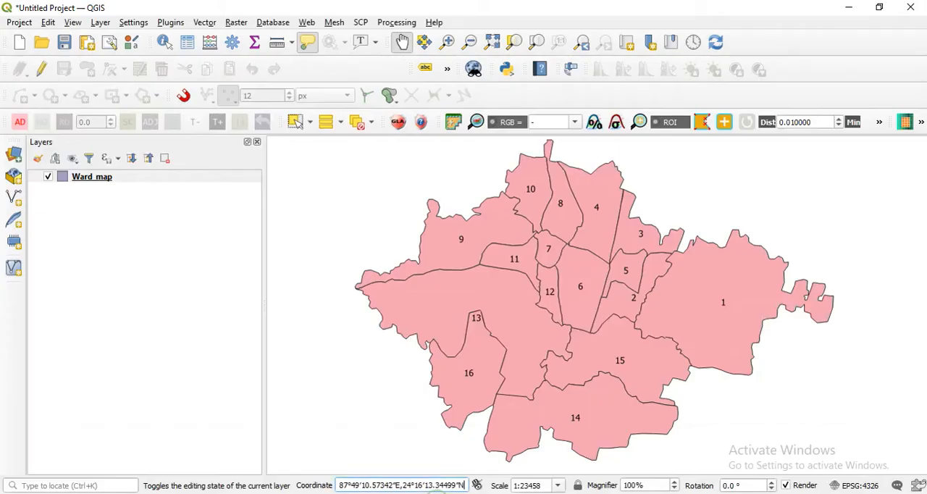
right_click(160, 179)
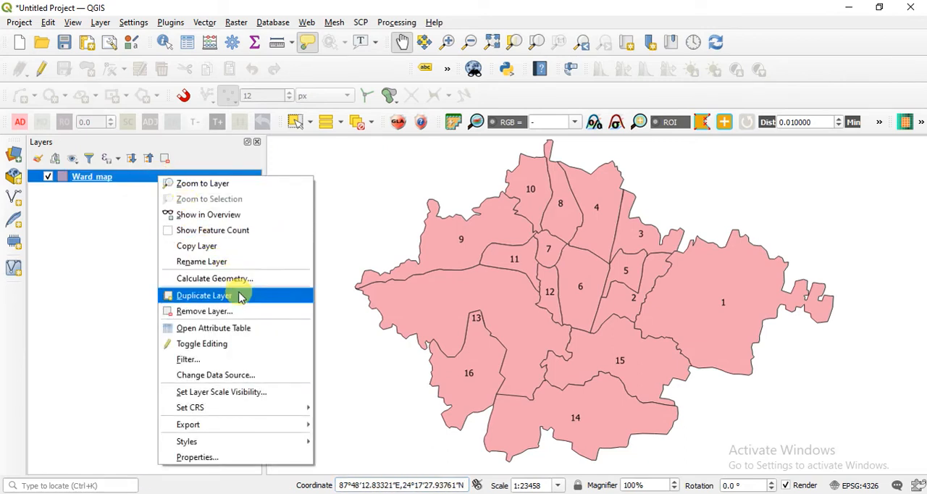
click(244, 334)
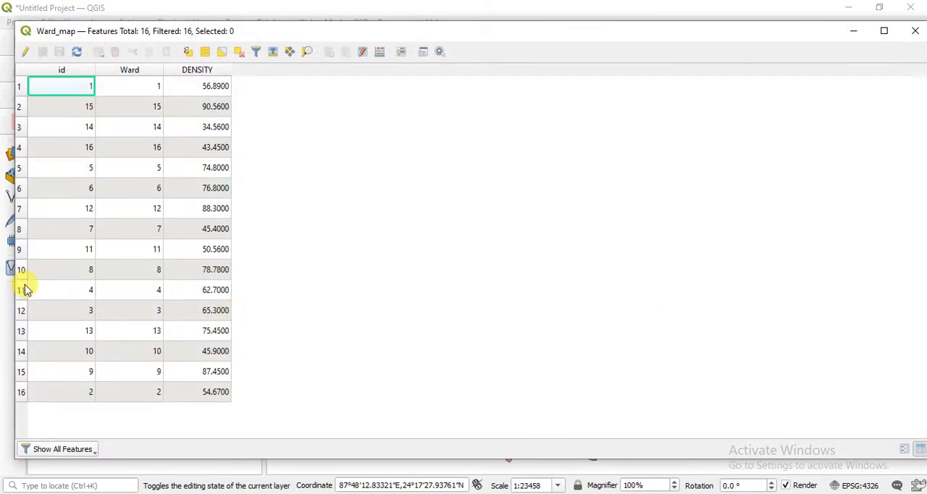
click(66, 71)
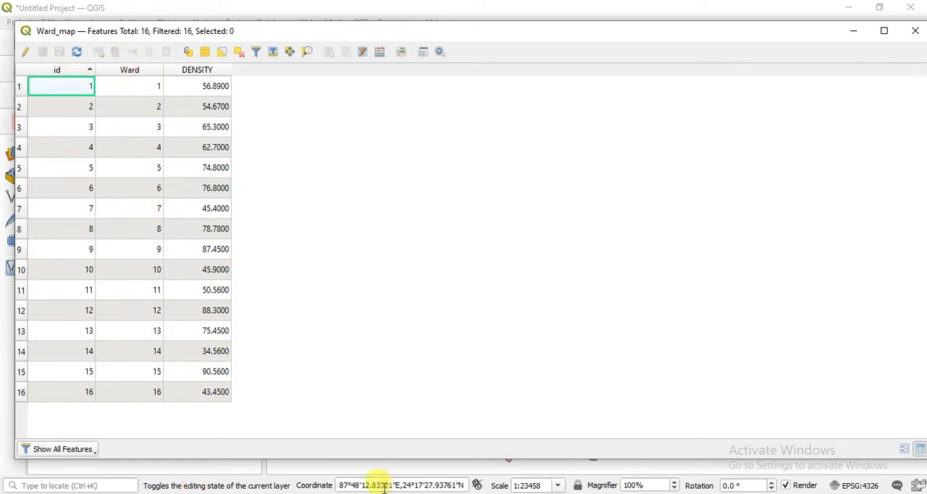
Compare the ward numbers in A2:A17 of the Census data 2011 workbook with the Ward field of the Ward_map attribute table.
mouse_move(400, 476)
click(424, 459)
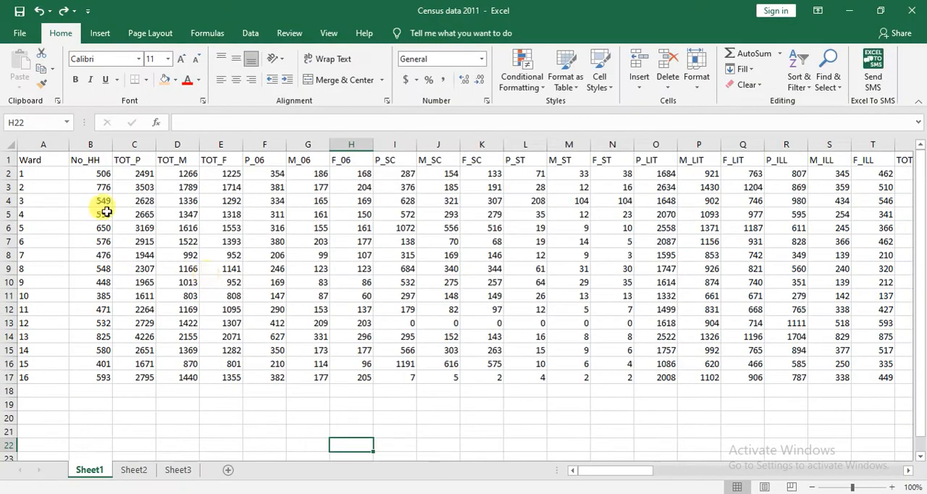
drag(59, 174, 43, 377)
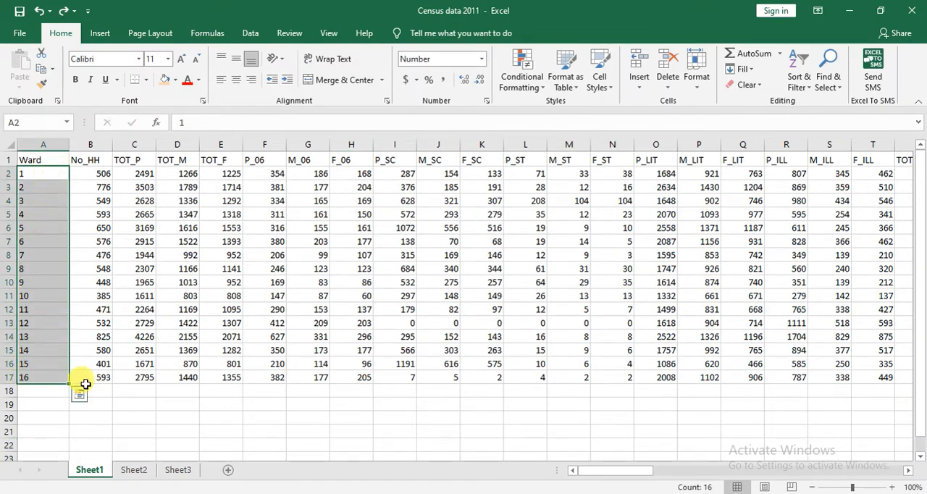
click(496, 492)
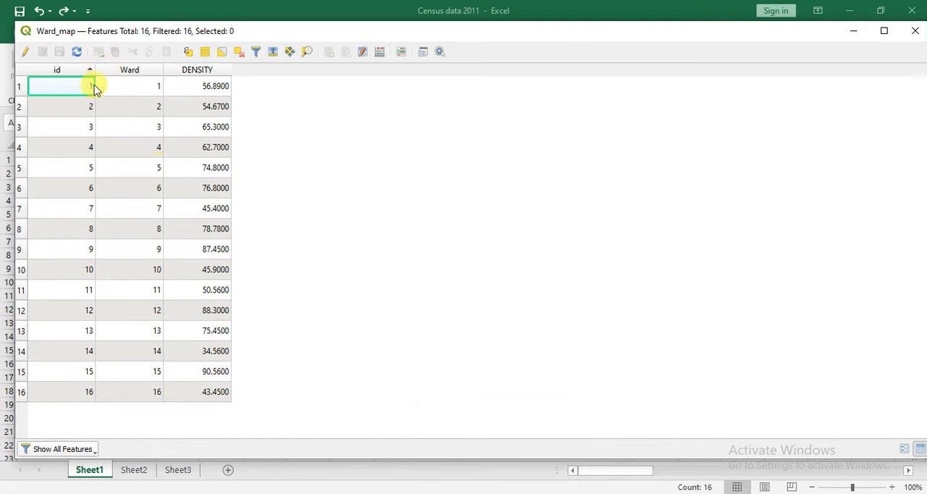
drag(189, 194, 135, 75)
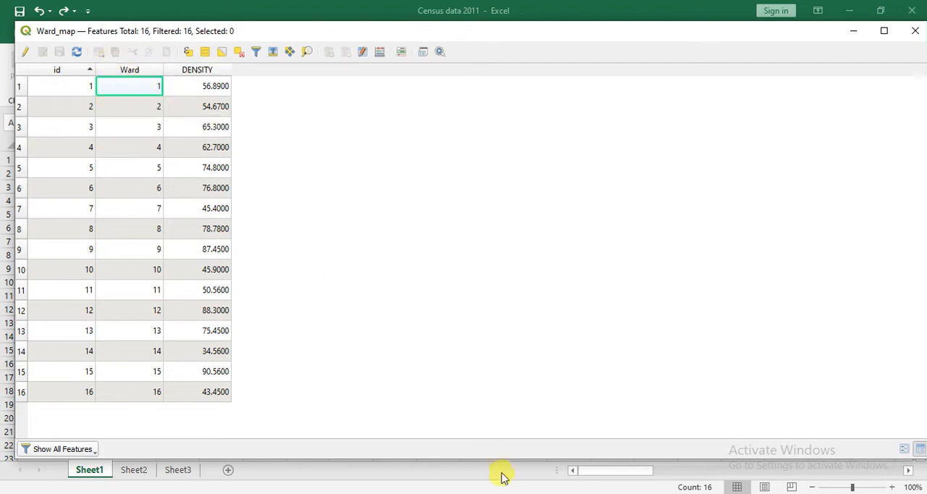
click(451, 454)
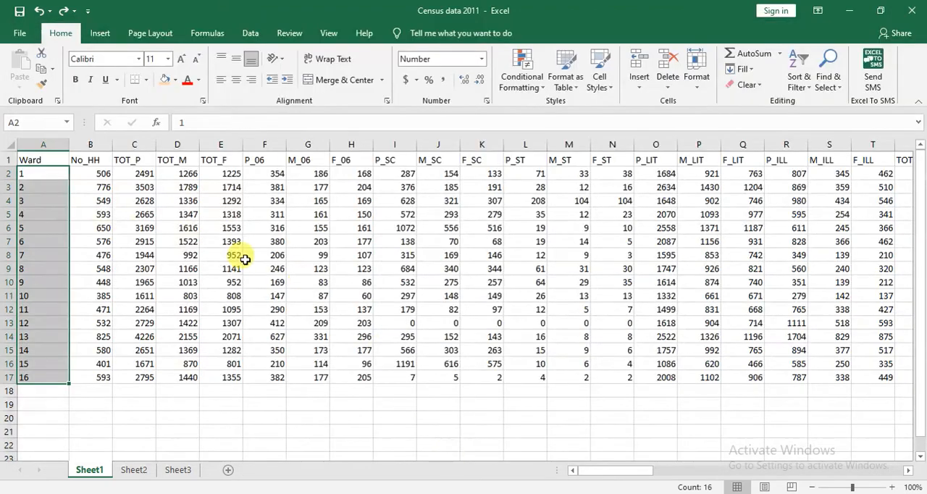
drag(49, 155, 55, 375)
click(81, 417)
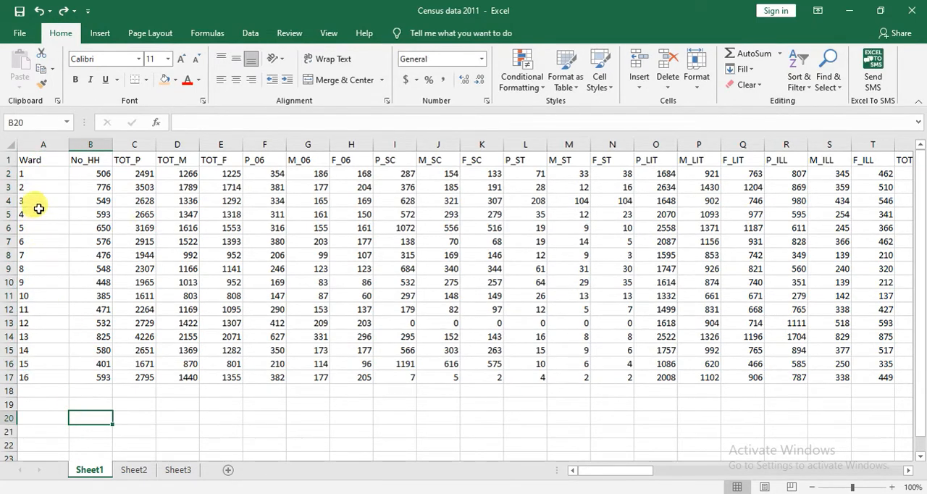
click(31, 174)
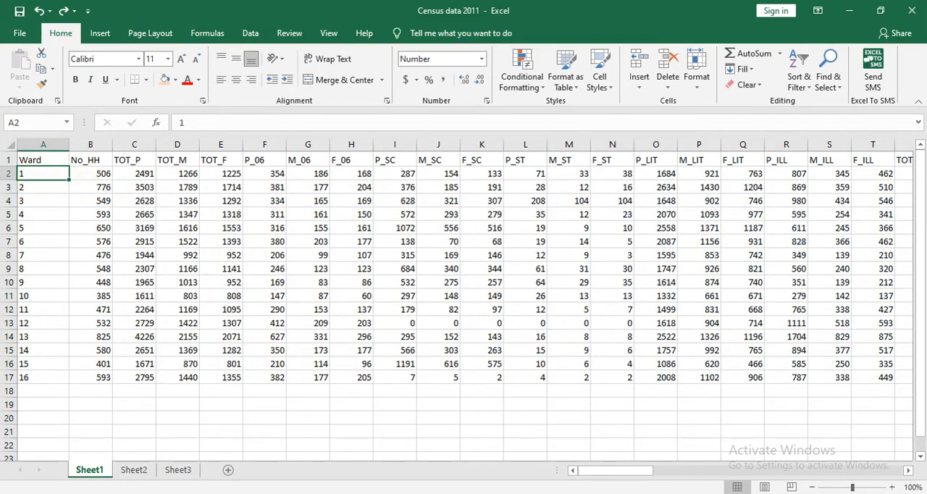
click(596, 492)
click(457, 480)
click(472, 479)
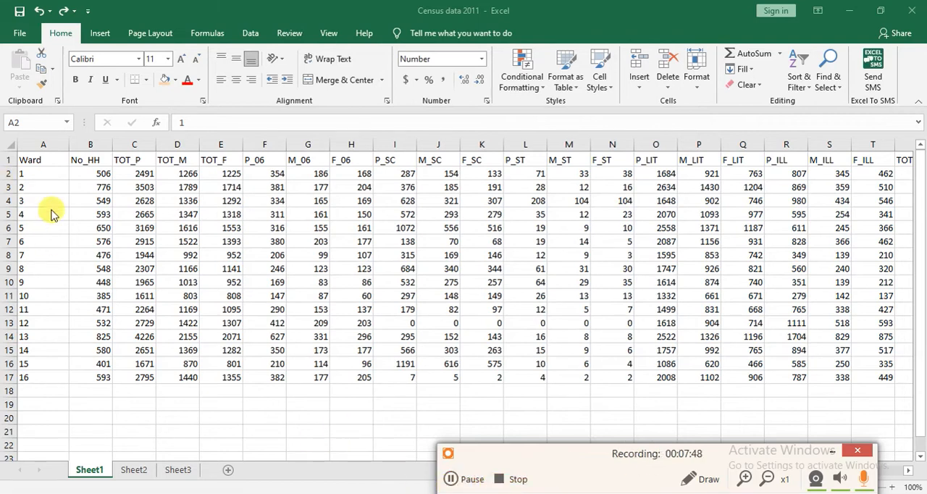
drag(47, 172, 46, 375)
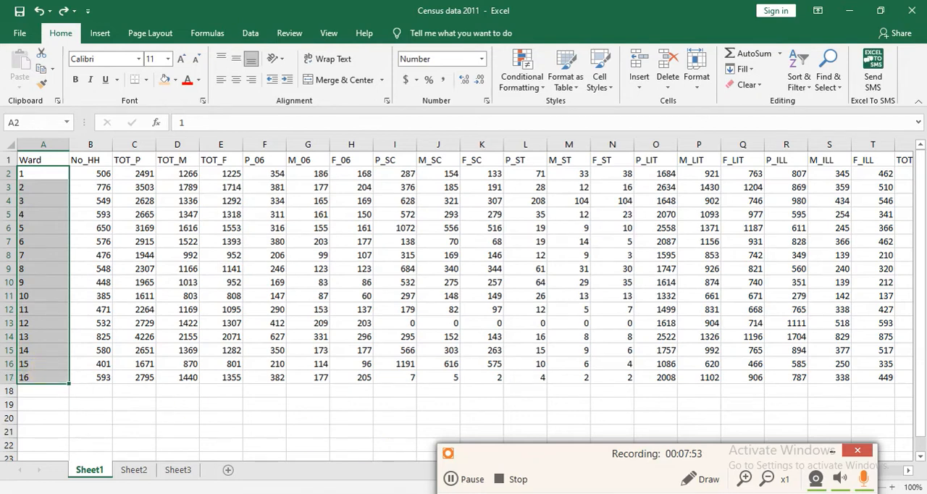
click(831, 450)
Sort the Ward_map attribute table in ascending order by Ward, and return to the Census data 2011 workbook in Excel.
key(alt+Tab)
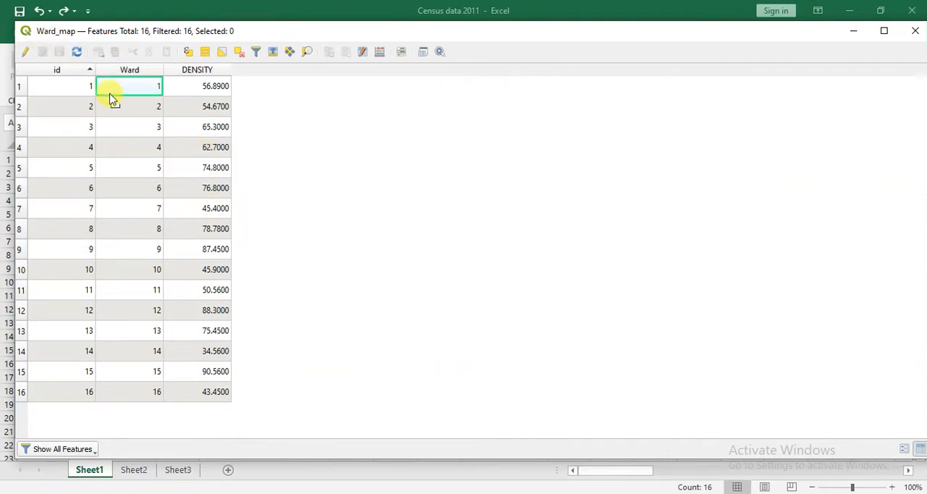
click(147, 70)
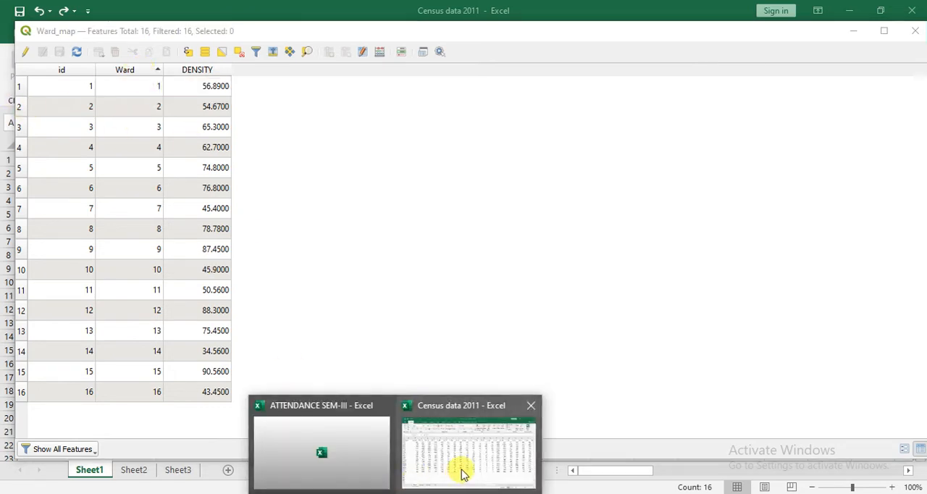
click(461, 469)
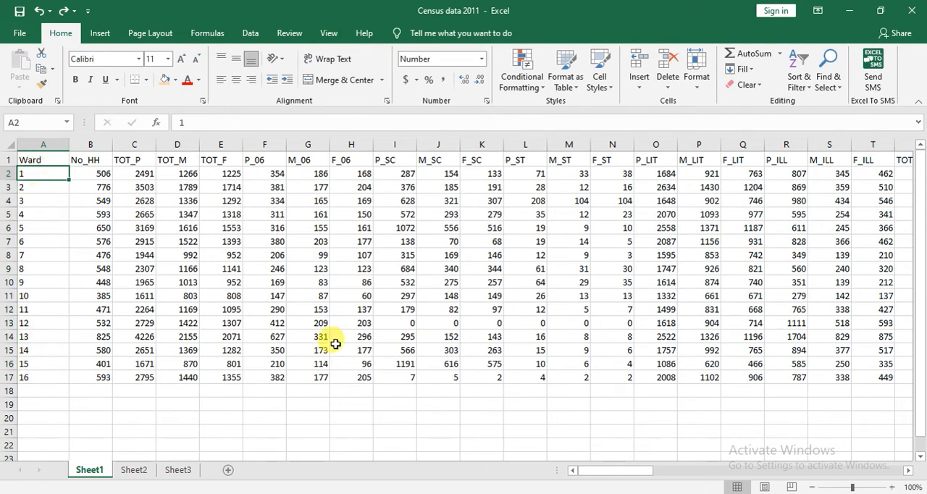
click(409, 416)
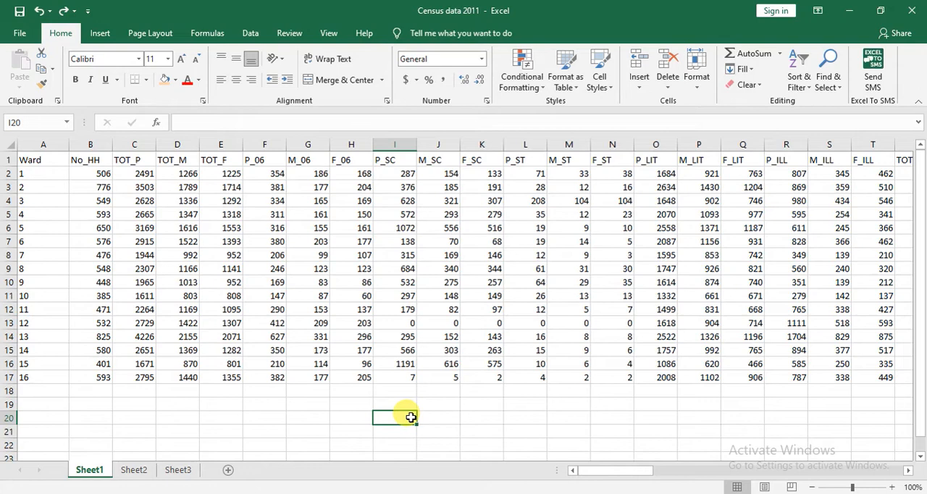
Switch back to QGIS and close the Ward_map attribute table.
click(509, 492)
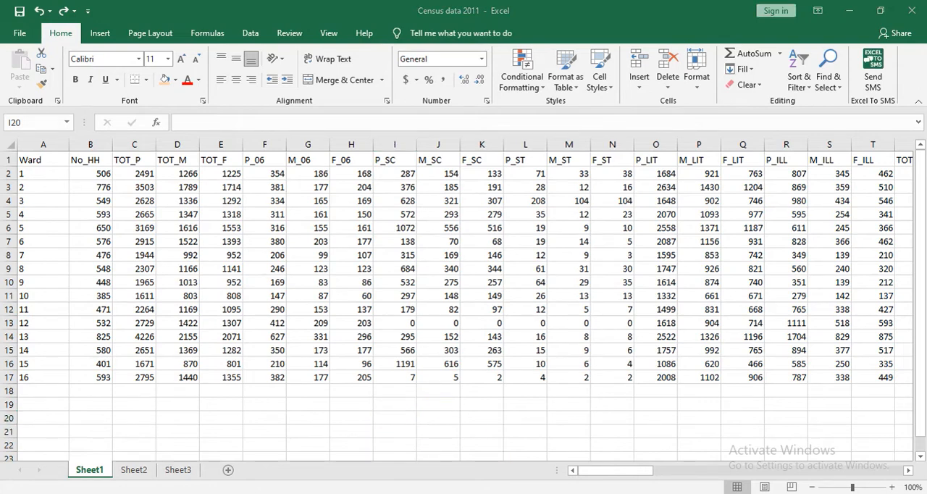
click(913, 30)
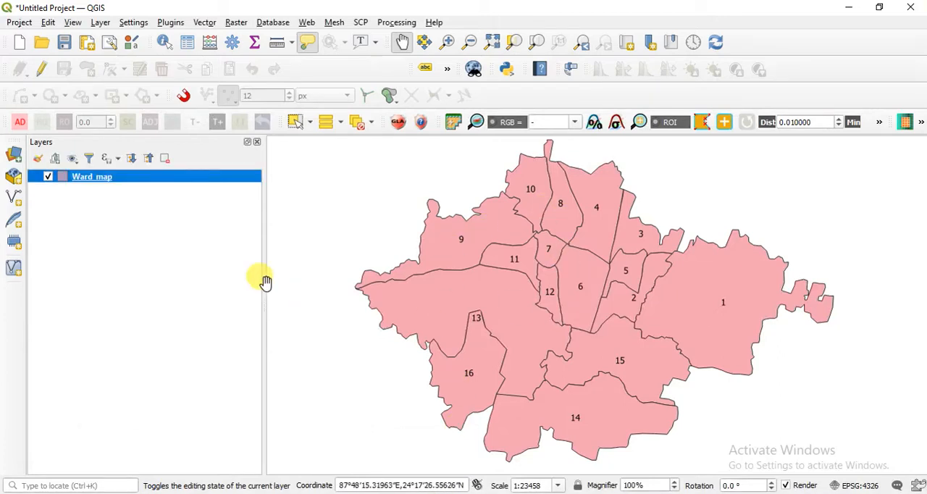
Open the Ward_map attribute table, switch to the Census data 2011 workbook in Excel and examine its Ward column in A1:A17.
right_click(188, 178)
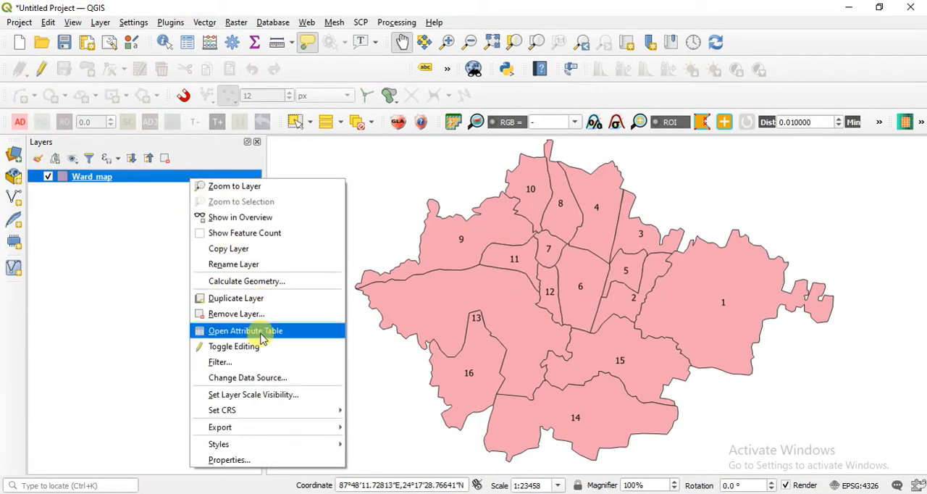
click(261, 335)
drag(755, 34, 437, 112)
click(396, 493)
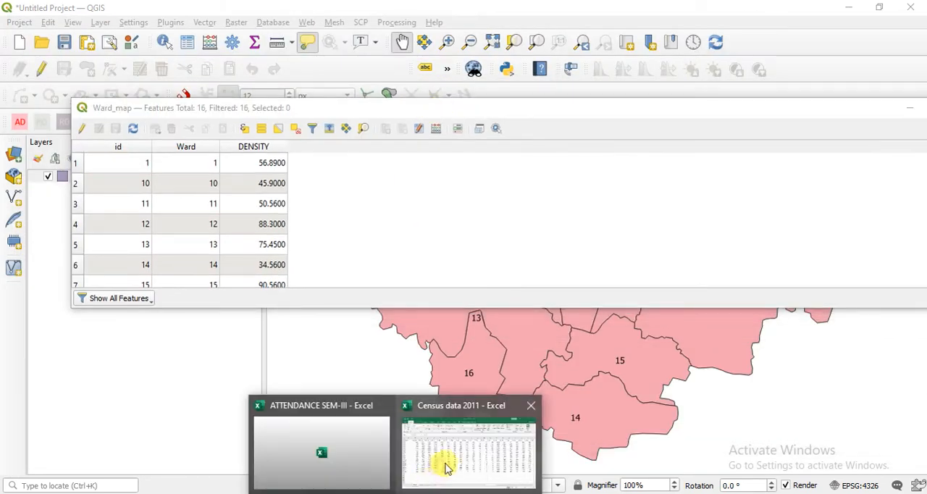
click(447, 469)
drag(36, 161, 55, 377)
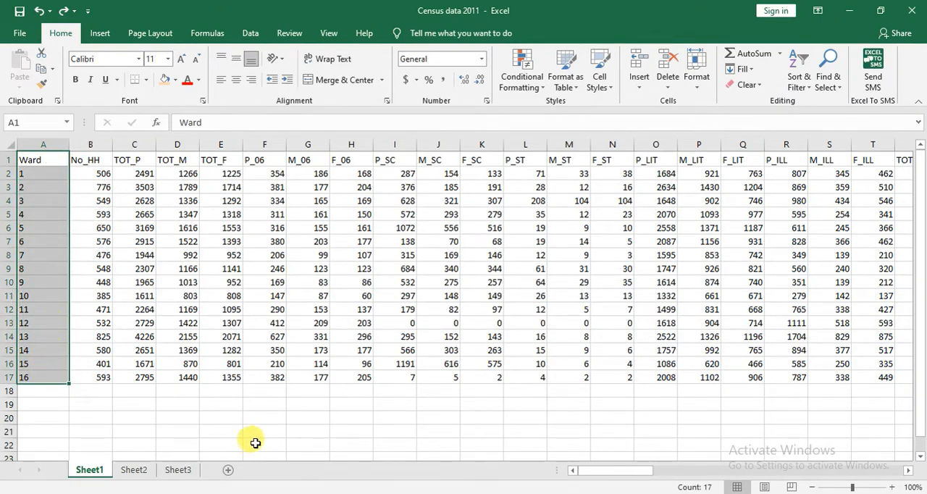
click(255, 443)
Delete the Ward column from Sheet1 of the census workbook and undo the deletion.
click(63, 147)
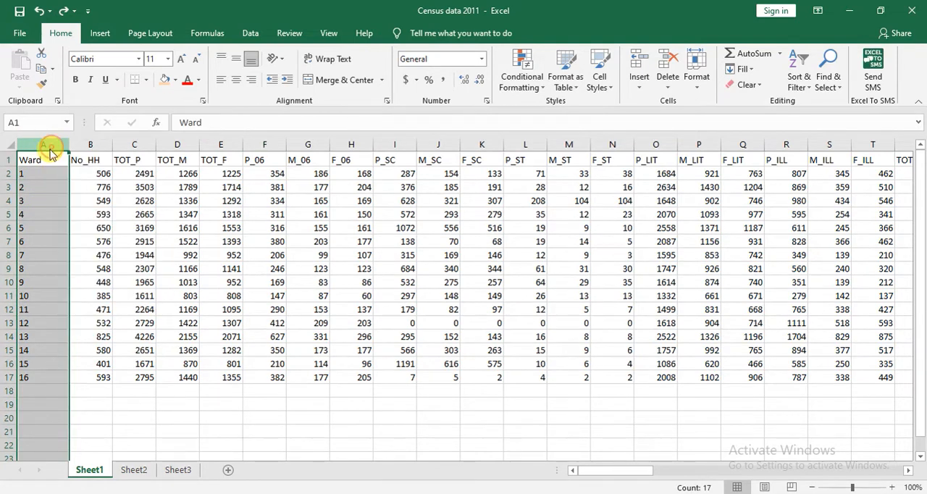
right_click(52, 145)
click(104, 260)
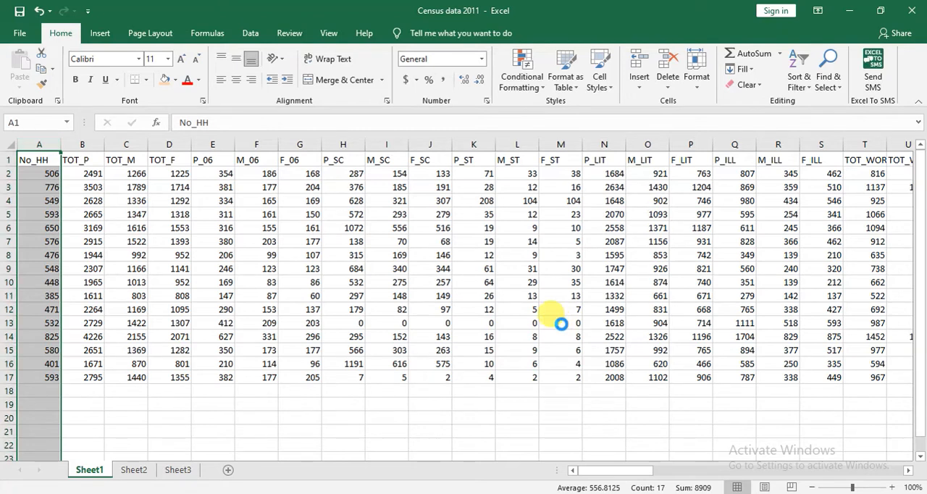
key(ctrl+z)
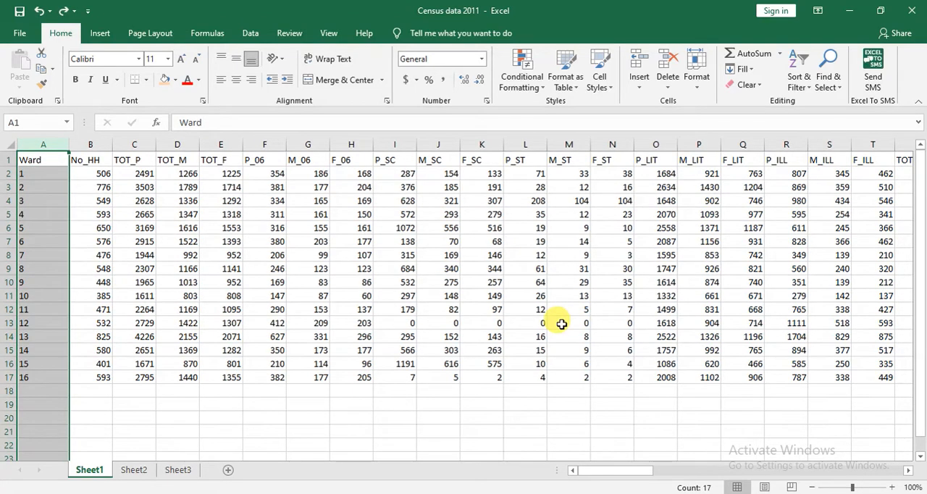
Select the Ward data in A1:A17, return to the QGIS attribute table of Ward_map and close it.
click(274, 404)
drag(33, 154, 43, 378)
click(519, 492)
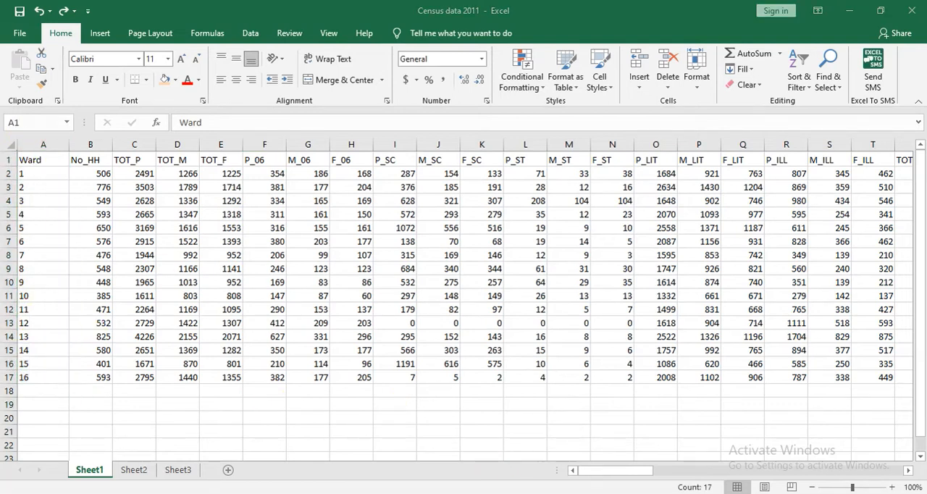
drag(855, 110, 624, 112)
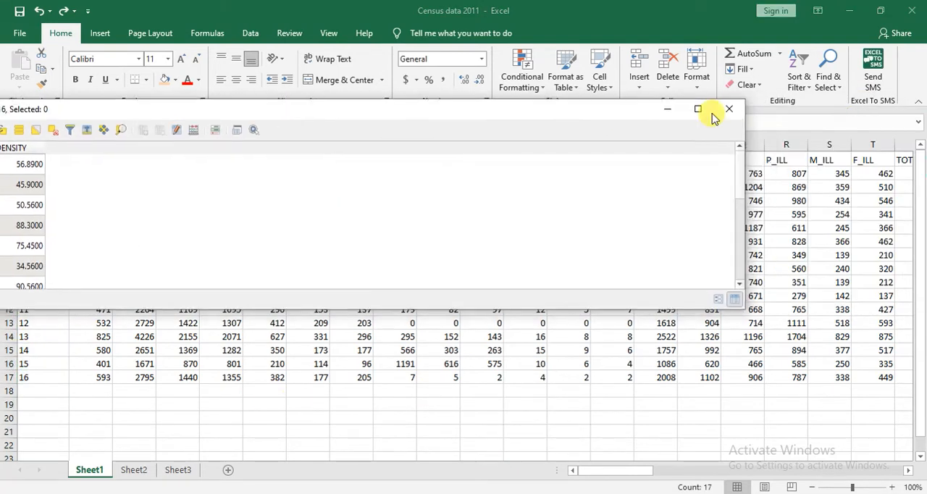
click(727, 111)
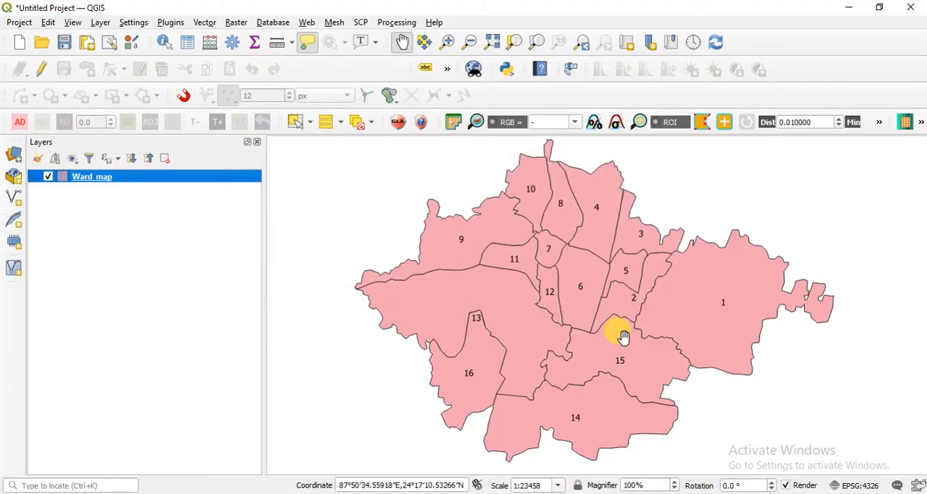
key(alt+Tab)
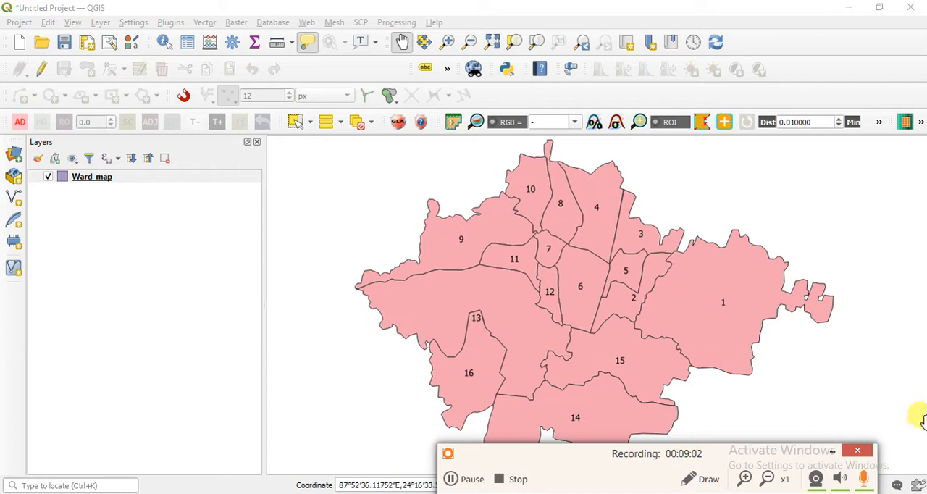
click(832, 455)
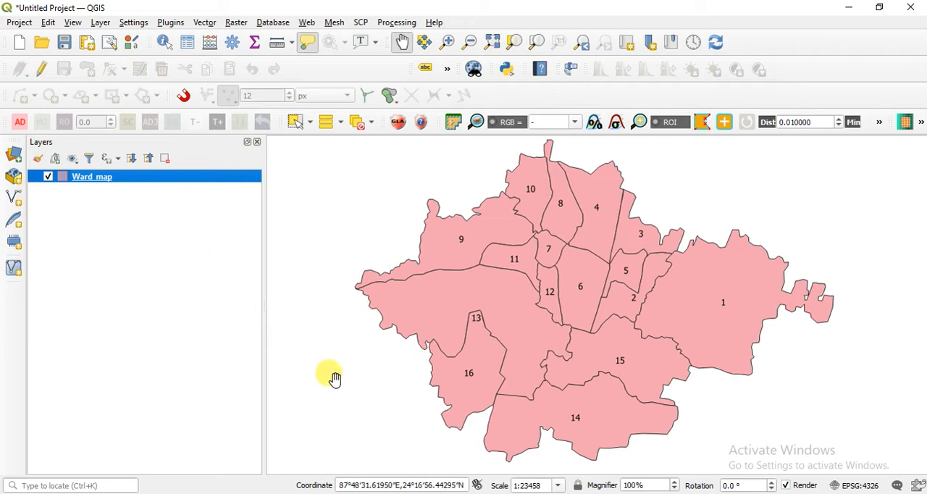
Switch to the 6. Nalhati Municipality census data 2011 folder in File Explorer and check the Census data 2011 file's type in its properties.
key(alt+Tab)
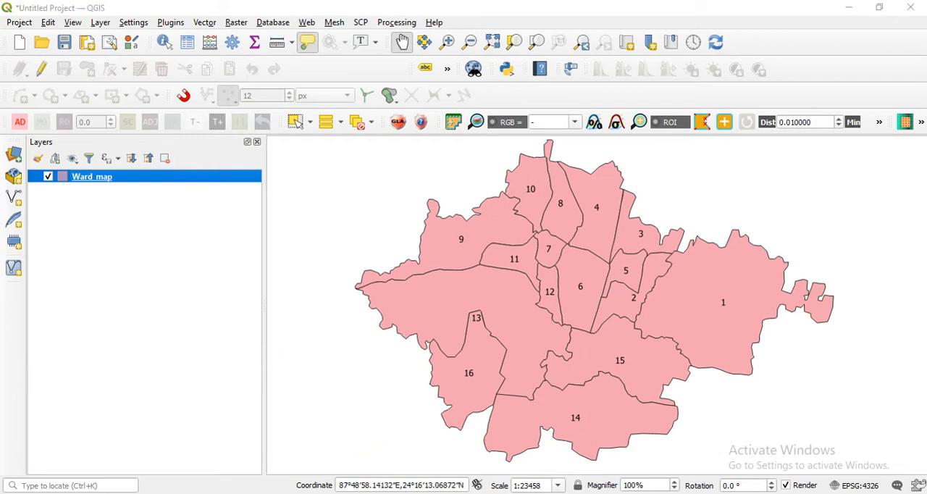
click(262, 247)
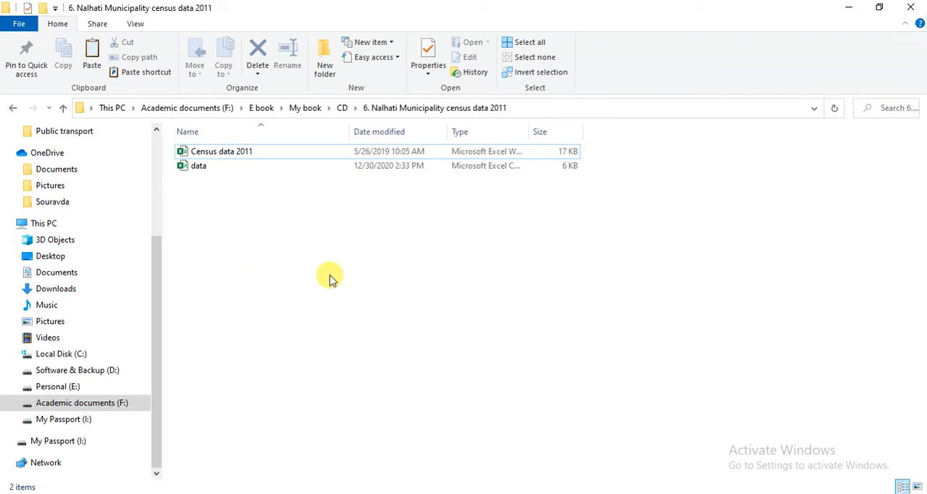
click(276, 152)
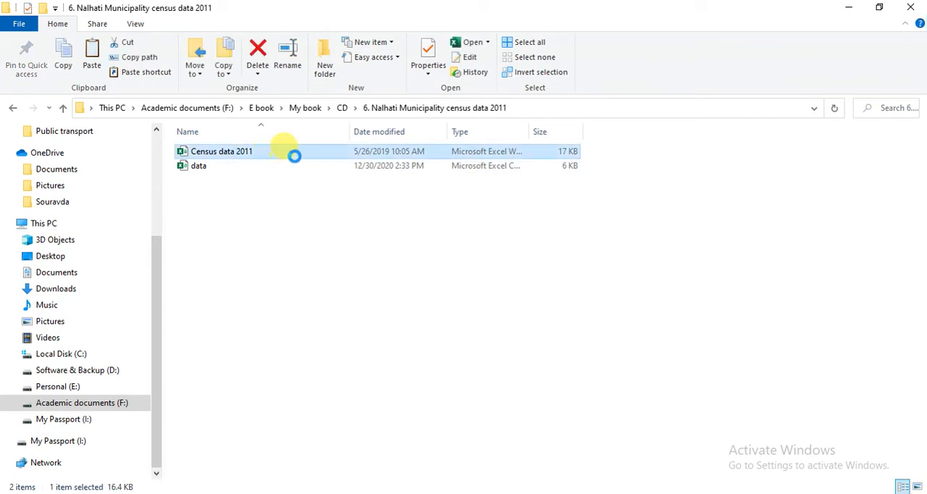
right_click(299, 155)
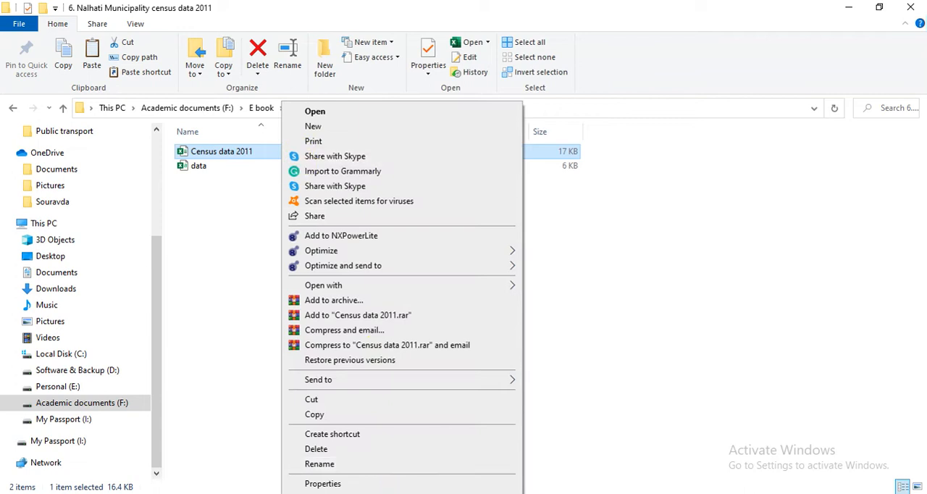
click(384, 483)
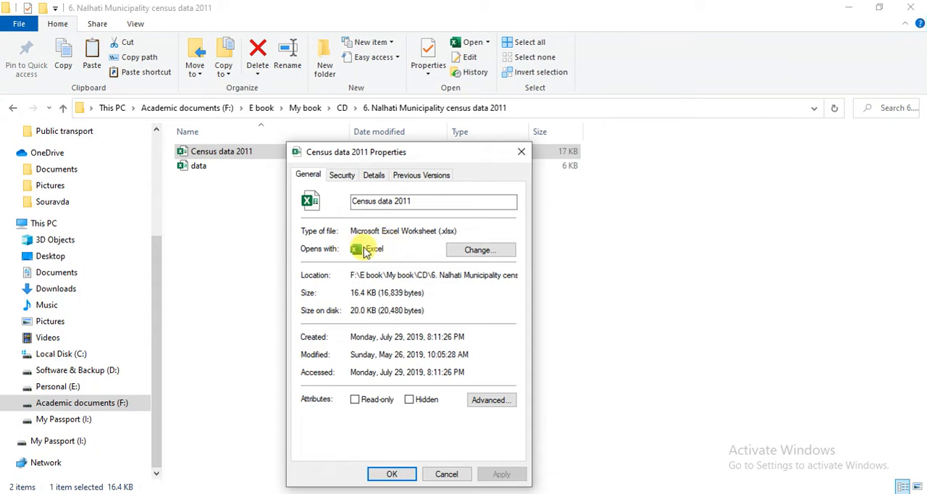
click(375, 178)
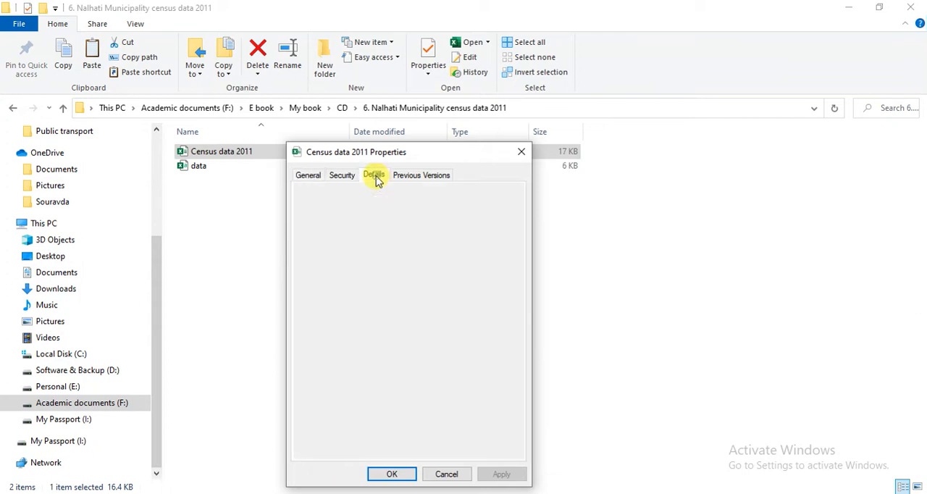
scroll(419, 362, down, 6)
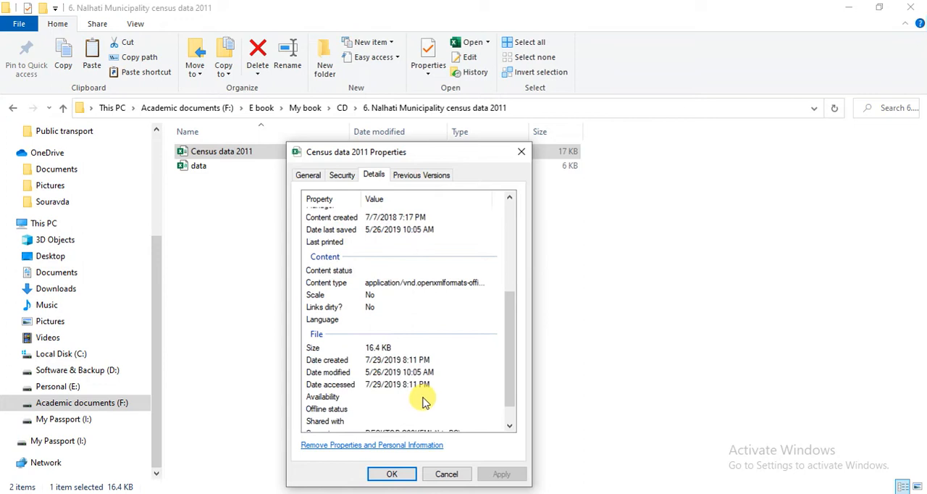
scroll(420, 359, up, 7)
click(297, 176)
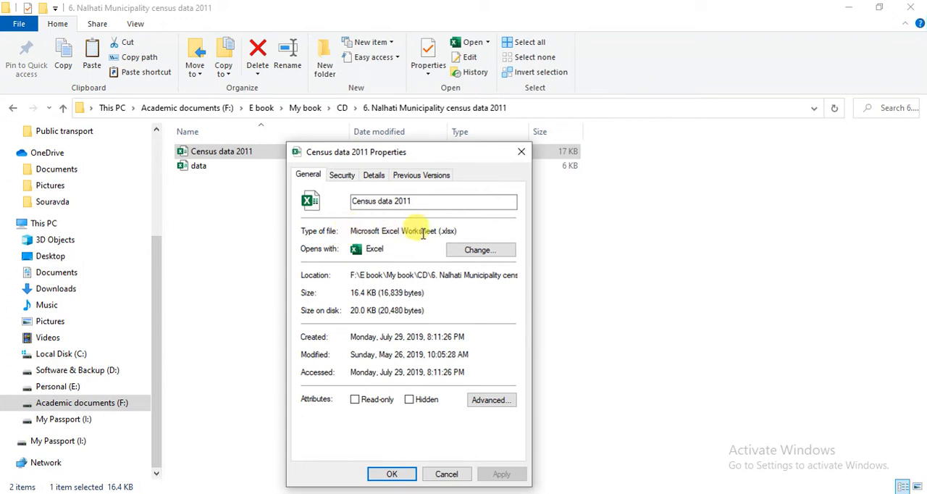
drag(439, 230, 449, 229)
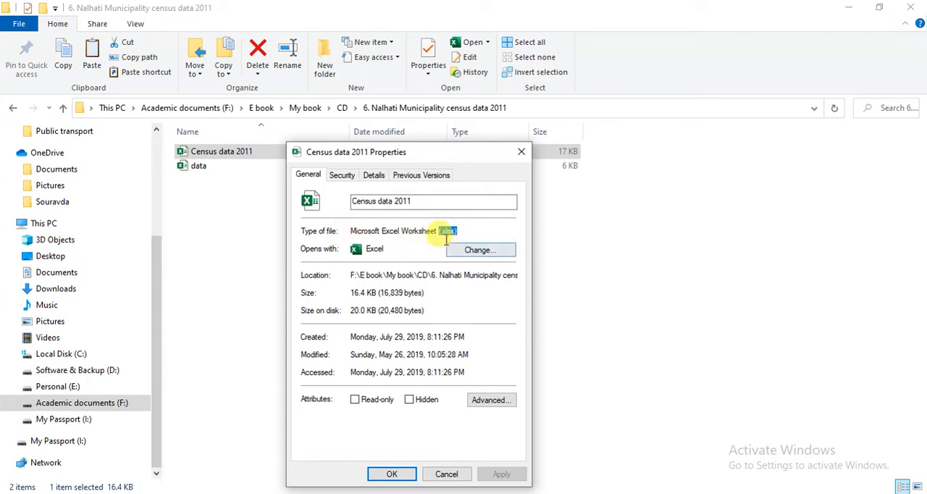
click(521, 151)
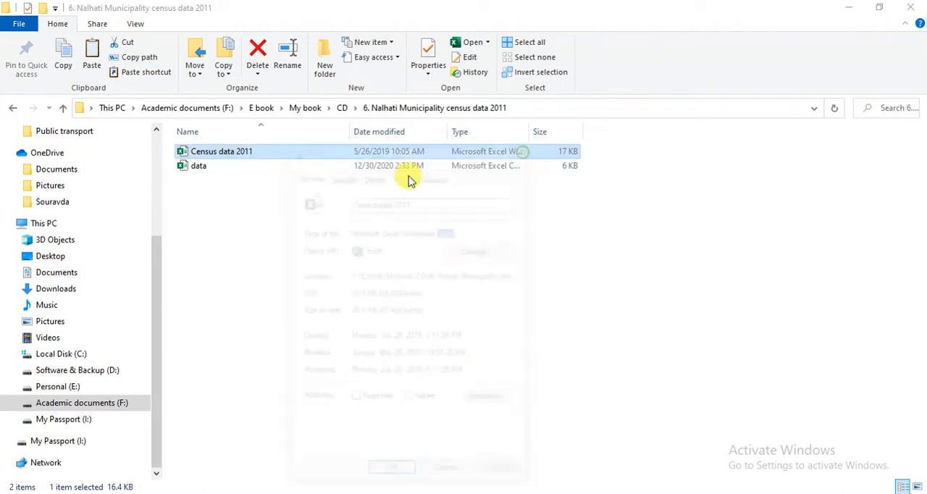
Check the file type of the data file in its properties and close them.
click(265, 166)
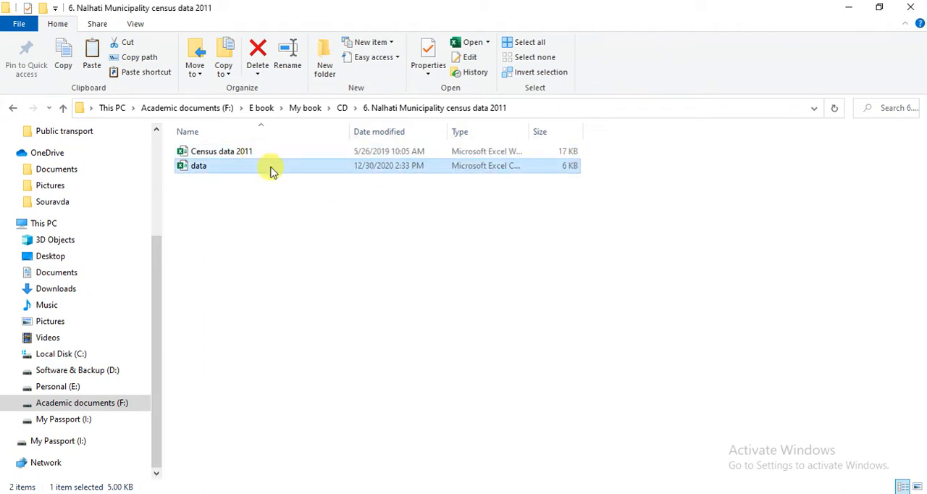
right_click(265, 166)
click(366, 482)
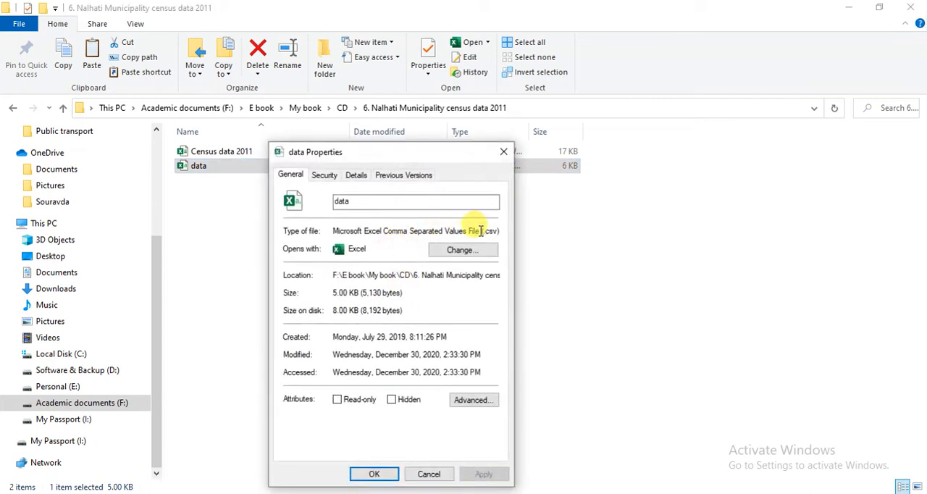
double_click(487, 232)
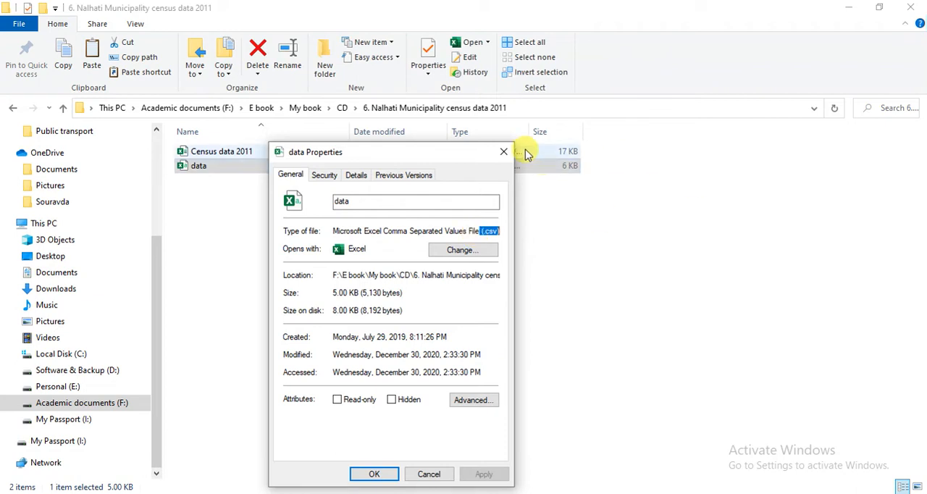
click(503, 152)
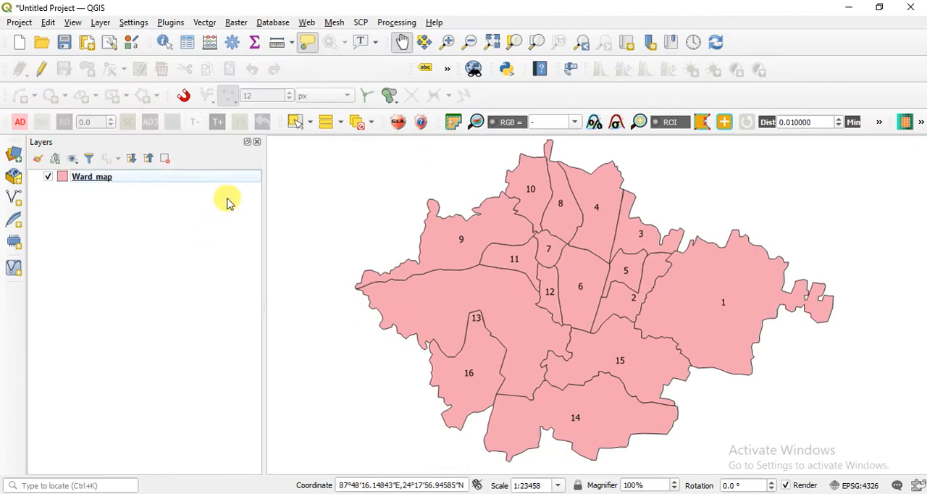
Switch to QGIS and add Census data 2011.xlsx from the 6. Nalhati Municipality census data 2011 folder as a vector layer.
click(101, 24)
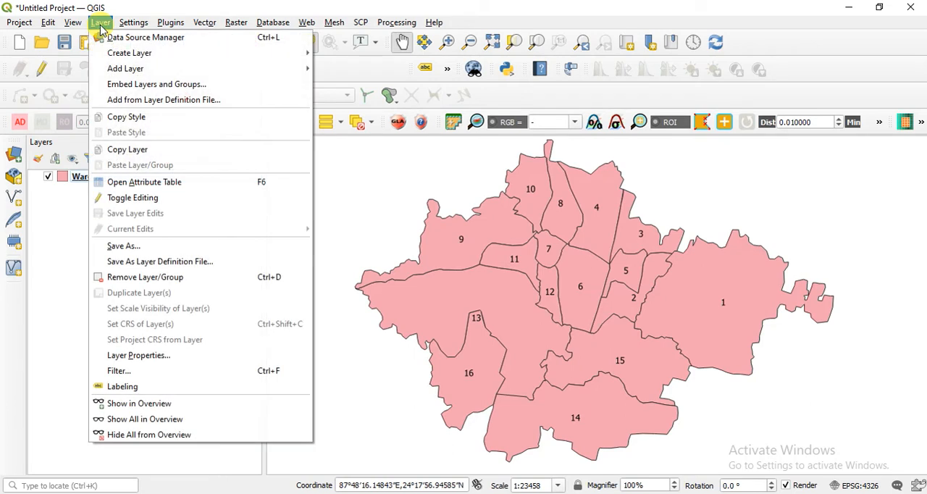
mouse_move(141, 69)
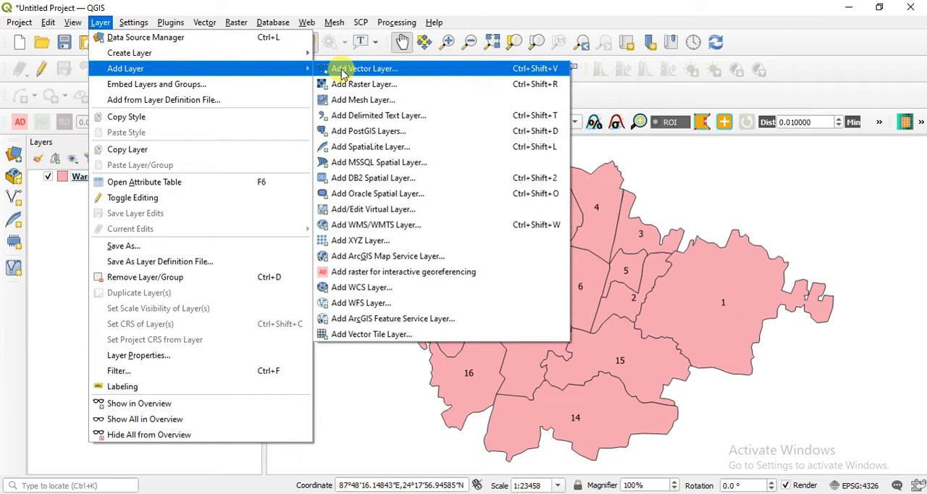
click(400, 67)
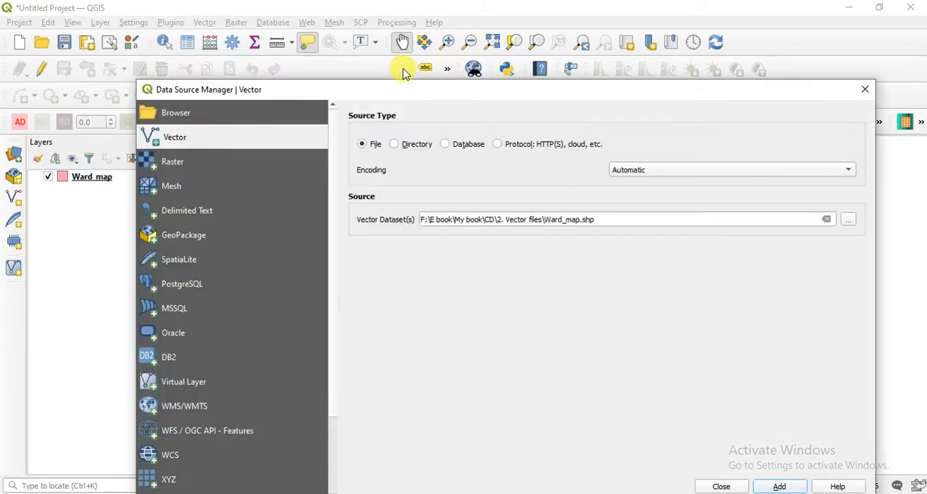
click(851, 225)
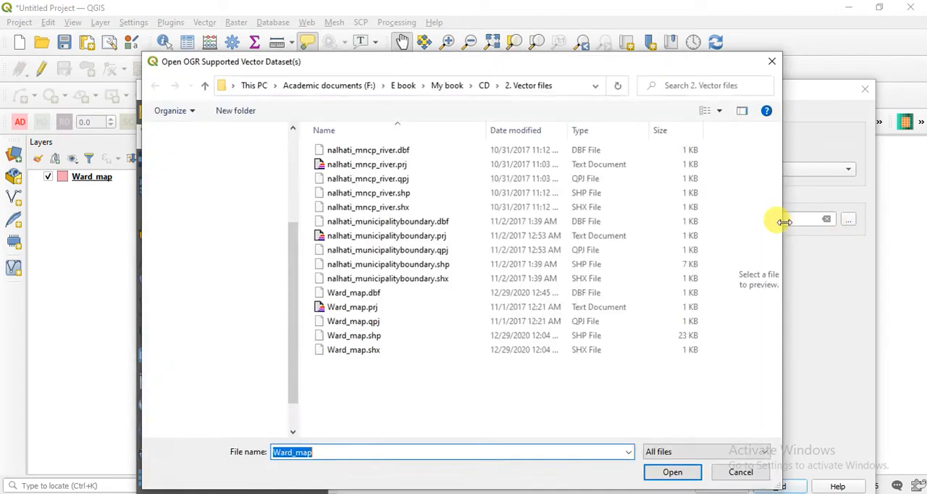
click(484, 84)
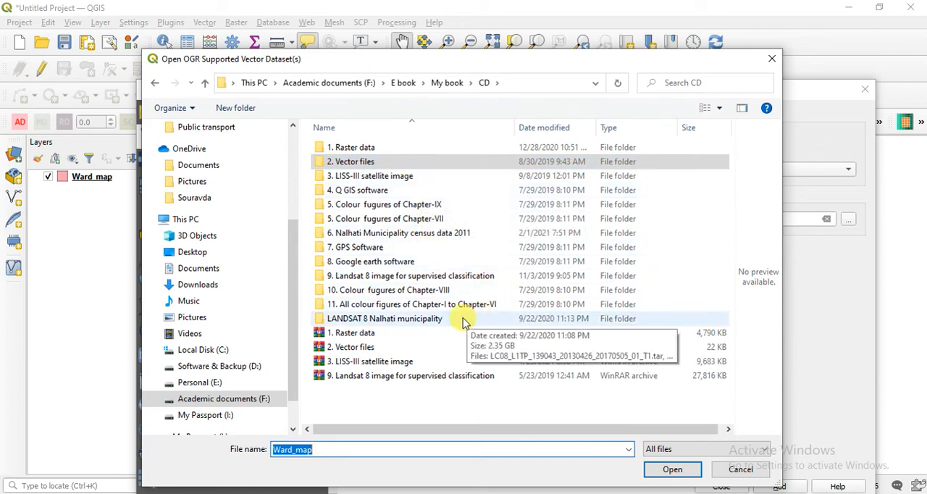
double_click(457, 232)
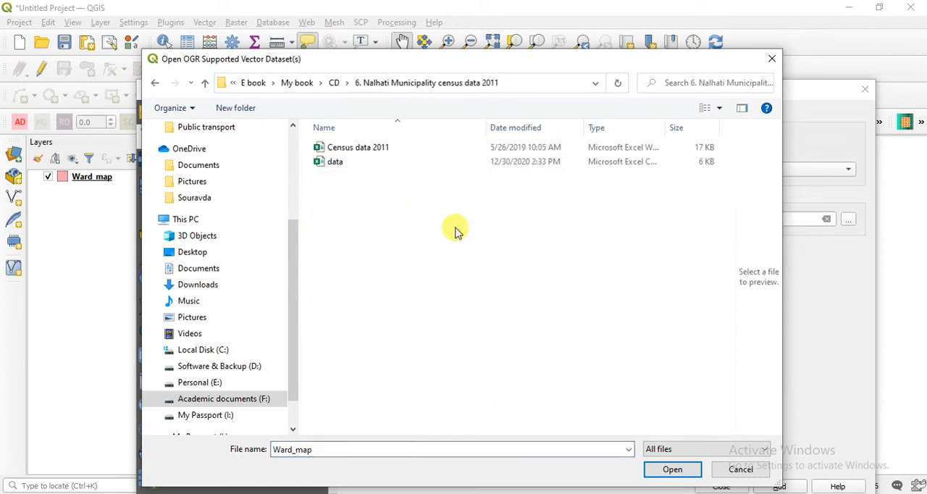
click(385, 151)
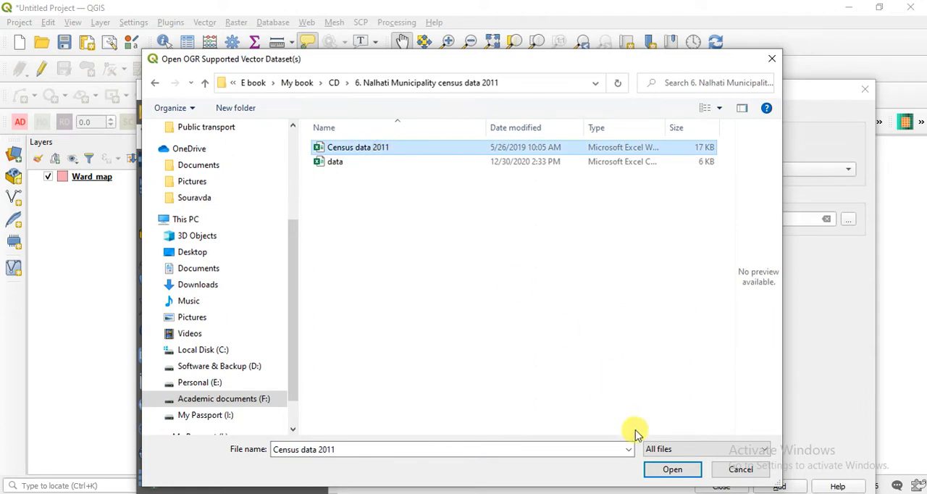
click(662, 469)
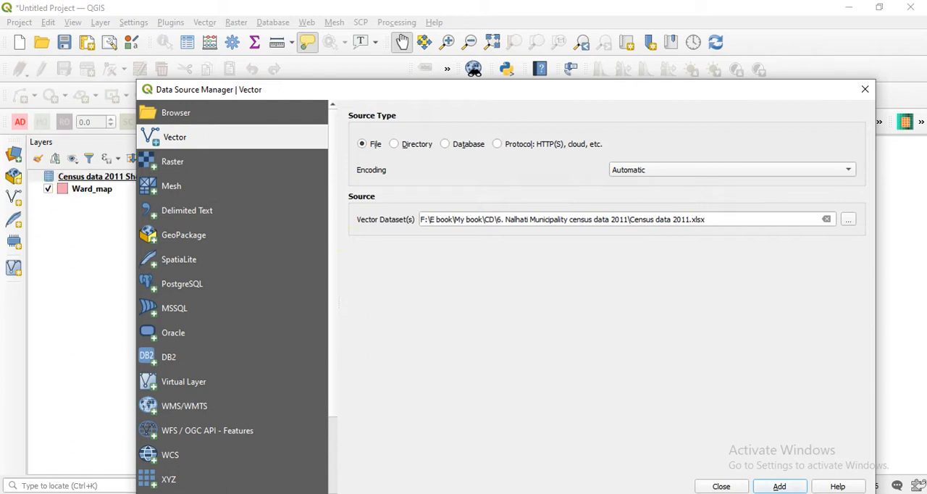
click(725, 487)
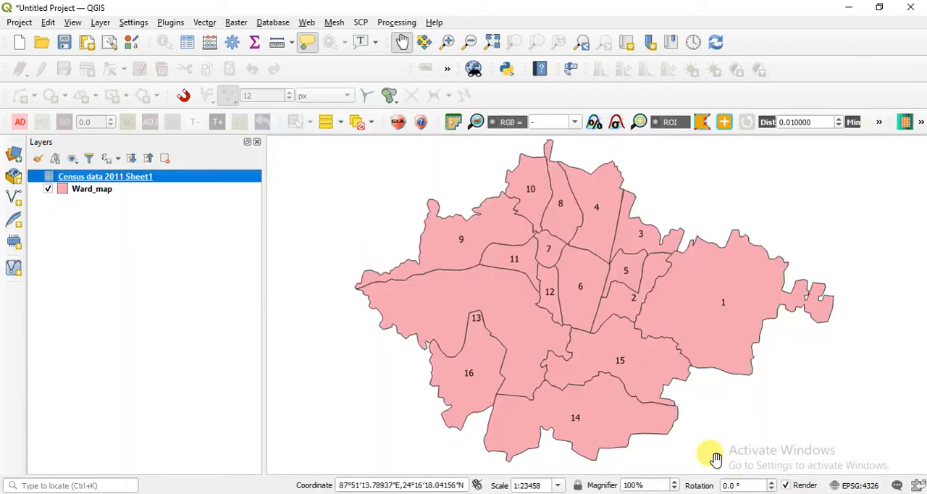
Open the attribute table of Census data 2011 Sheet1, enlarge it to inspect the ward records, and close it.
click(154, 304)
right_click(159, 187)
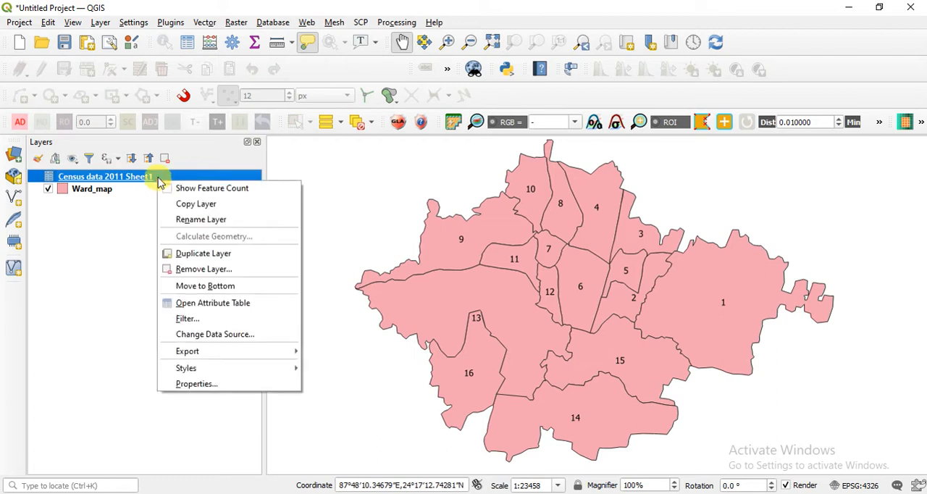
click(193, 302)
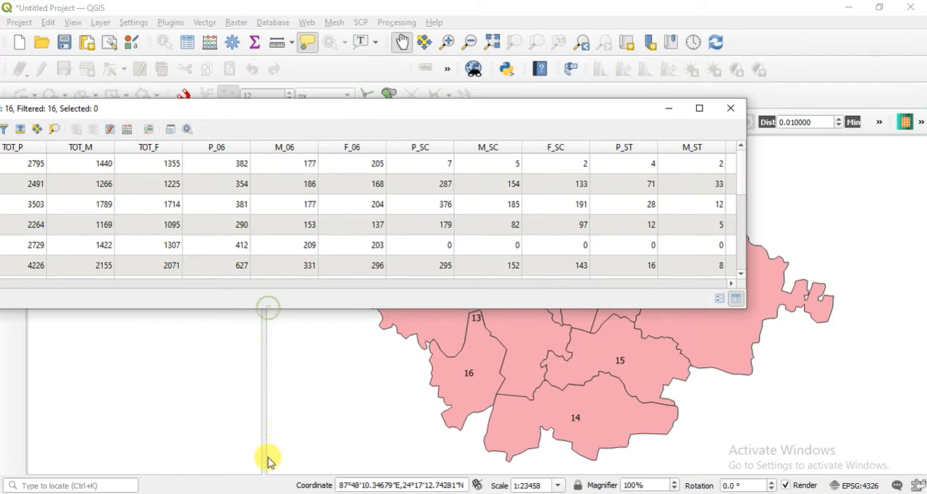
drag(292, 308, 311, 485)
double_click(345, 10)
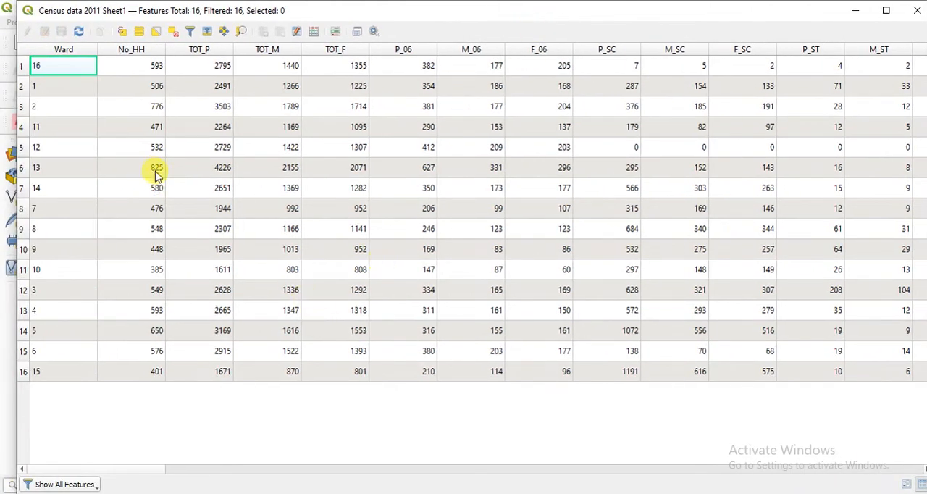
click(920, 10)
Open the Ward_map attribute table, inspect its id, Ward and DENSITY fields, and close it.
click(77, 191)
right_click(78, 194)
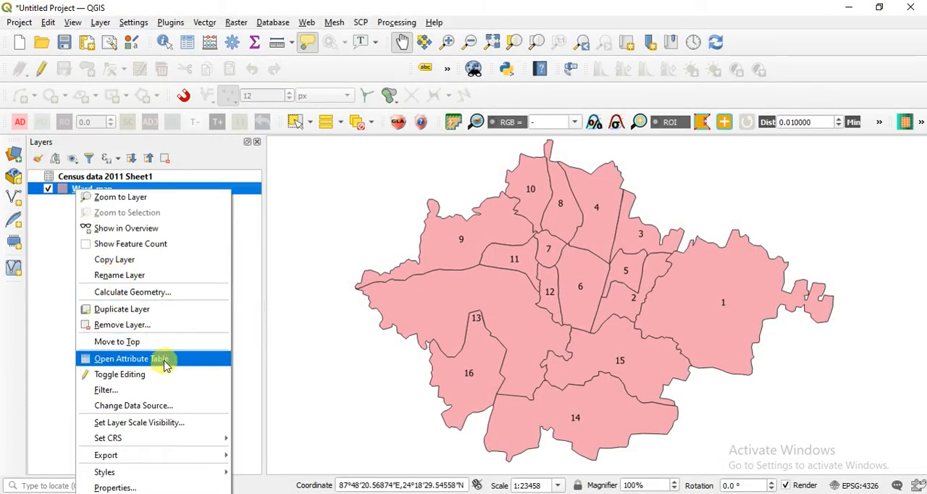
click(166, 359)
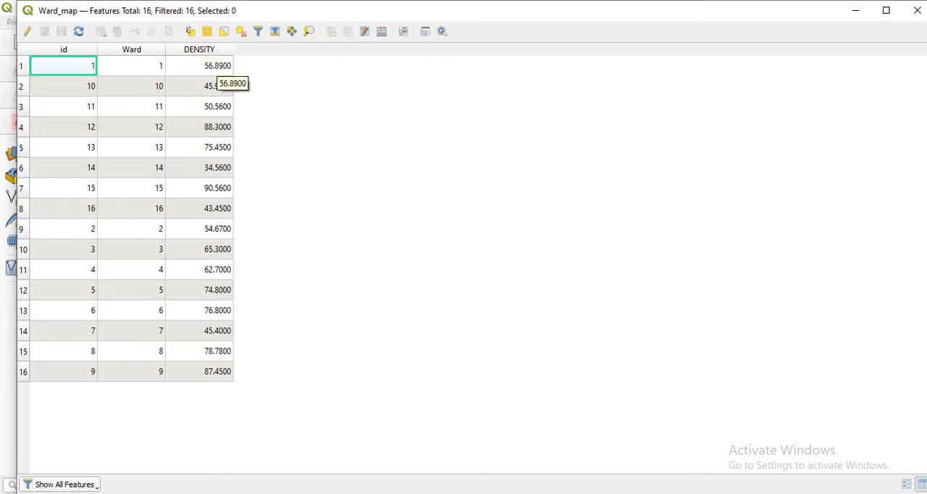
drag(352, 10, 462, 199)
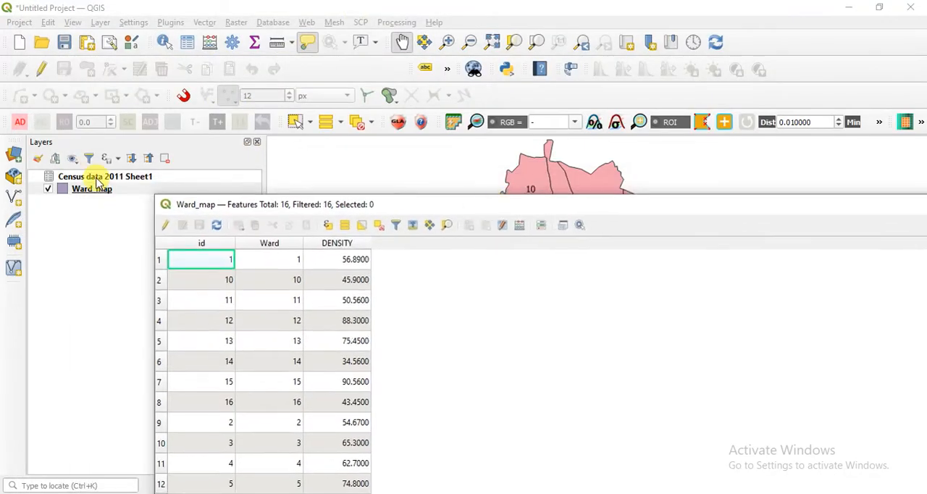
click(94, 177)
click(127, 191)
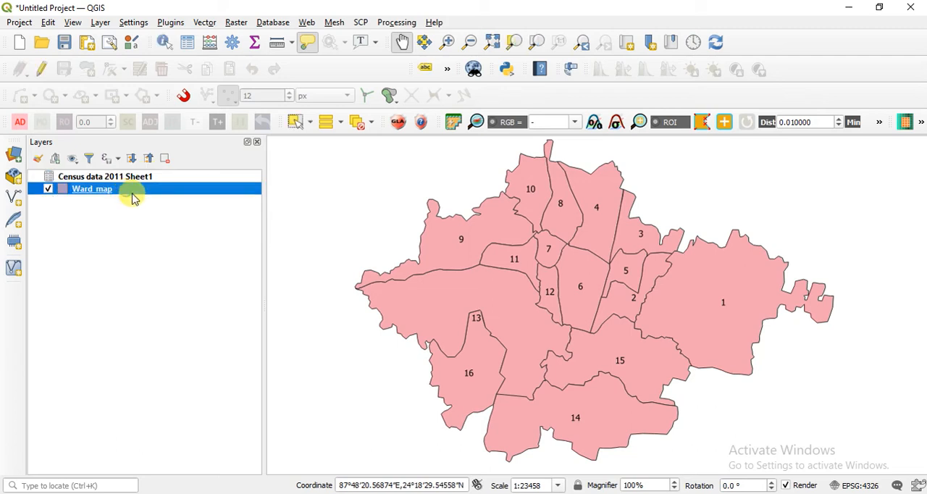
click(499, 493)
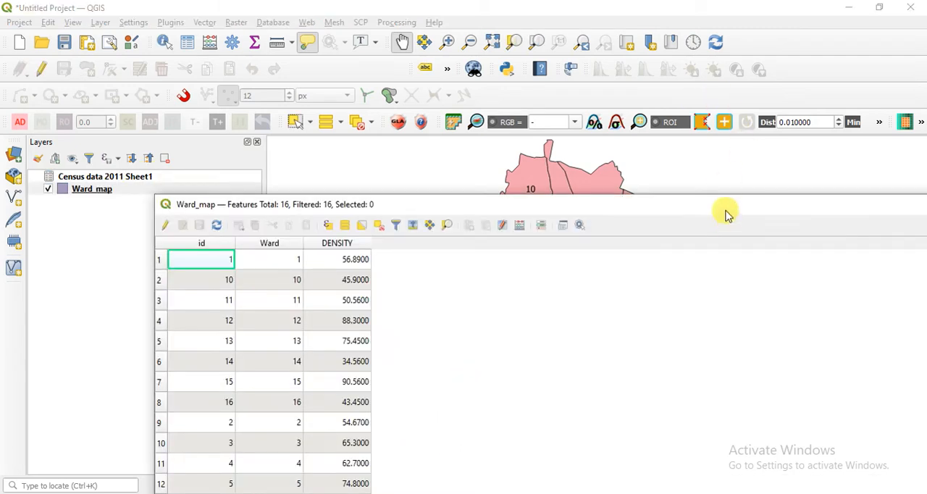
drag(728, 208, 381, 113)
click(697, 109)
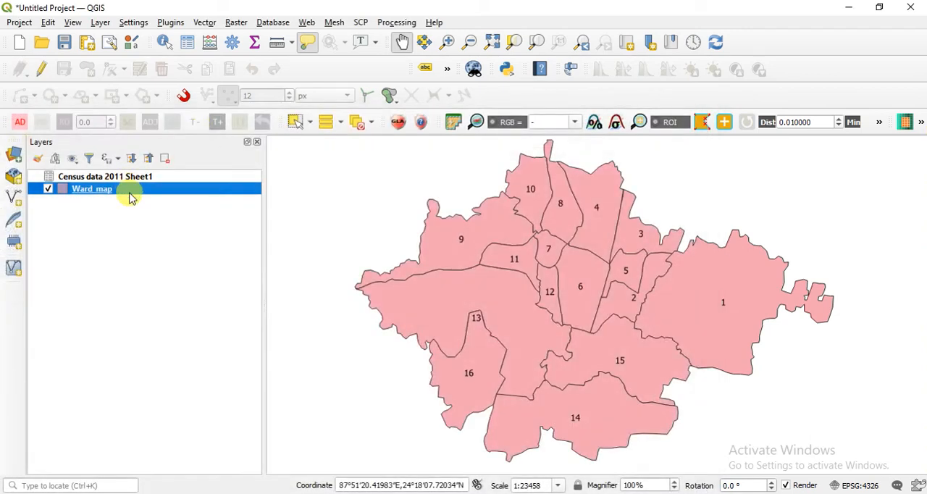
right_click(136, 194)
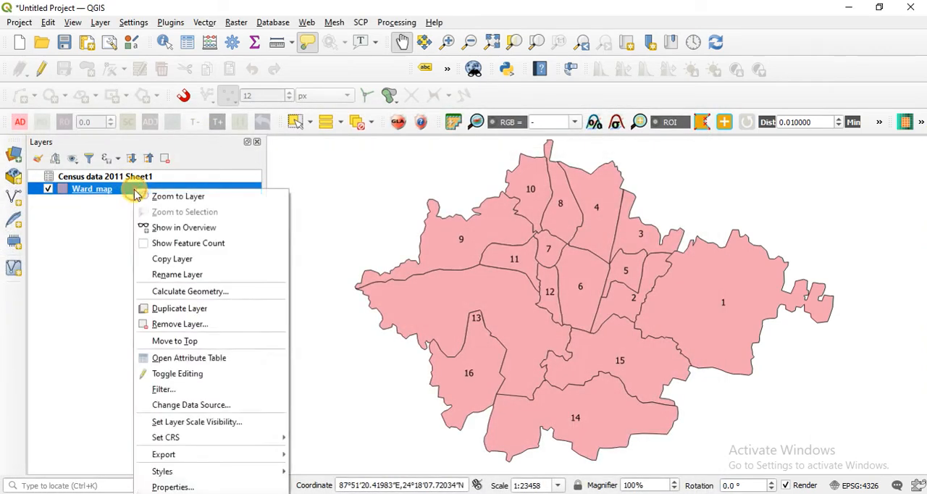
click(190, 487)
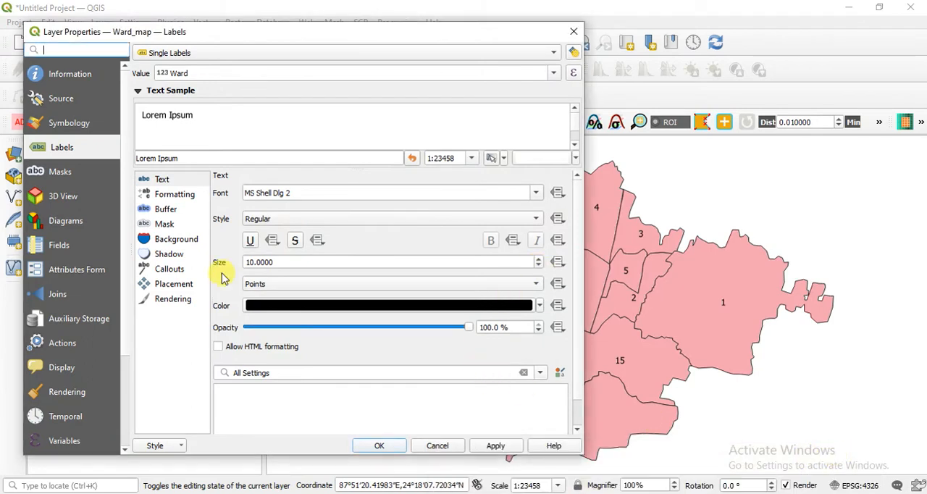
click(60, 293)
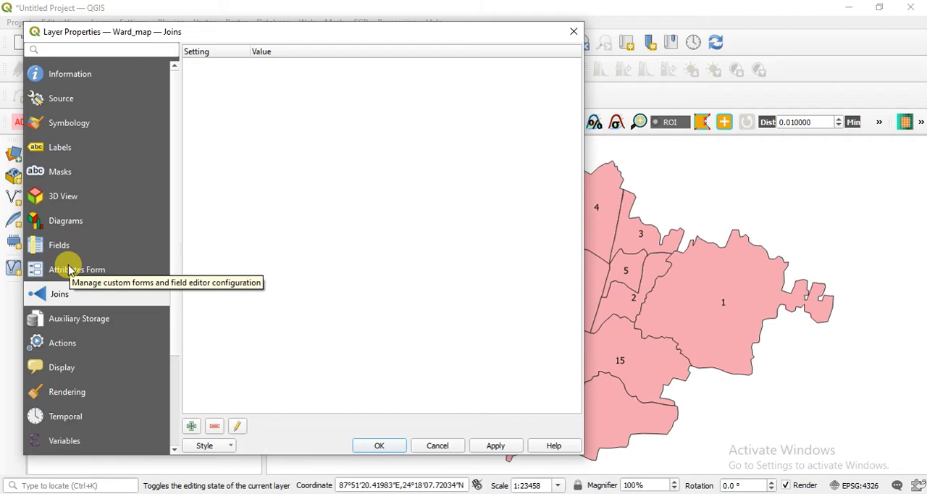
click(192, 428)
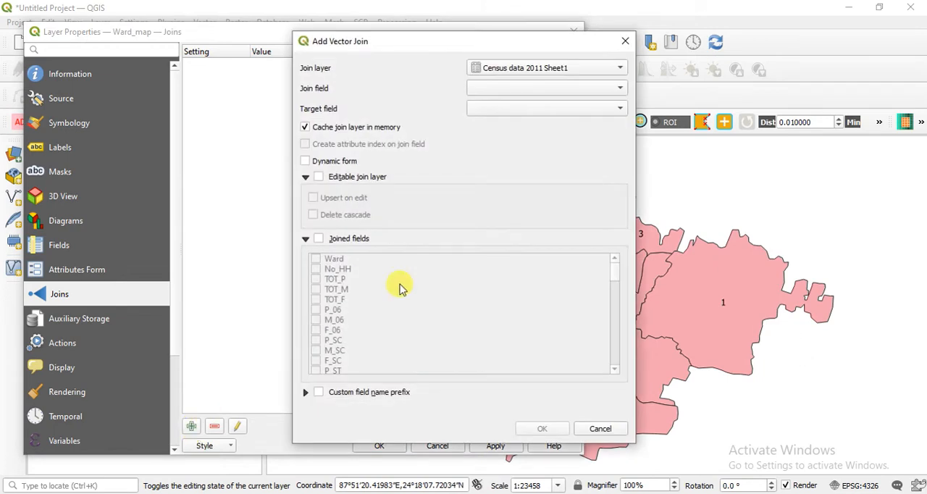
drag(442, 41, 381, 42)
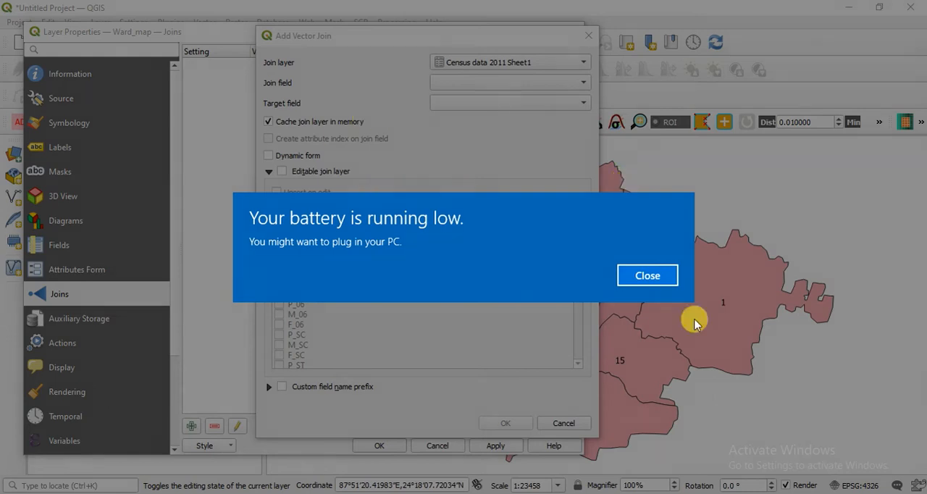
click(665, 282)
click(822, 493)
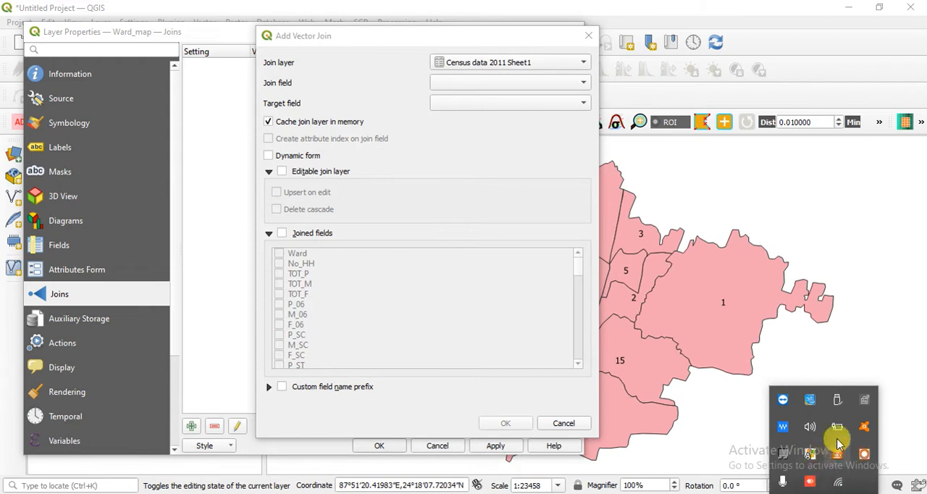
mouse_move(839, 433)
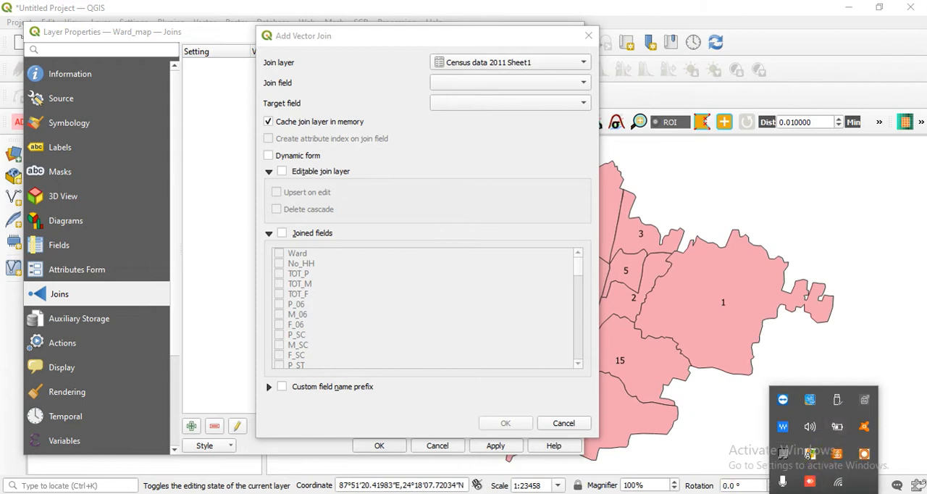
click(823, 493)
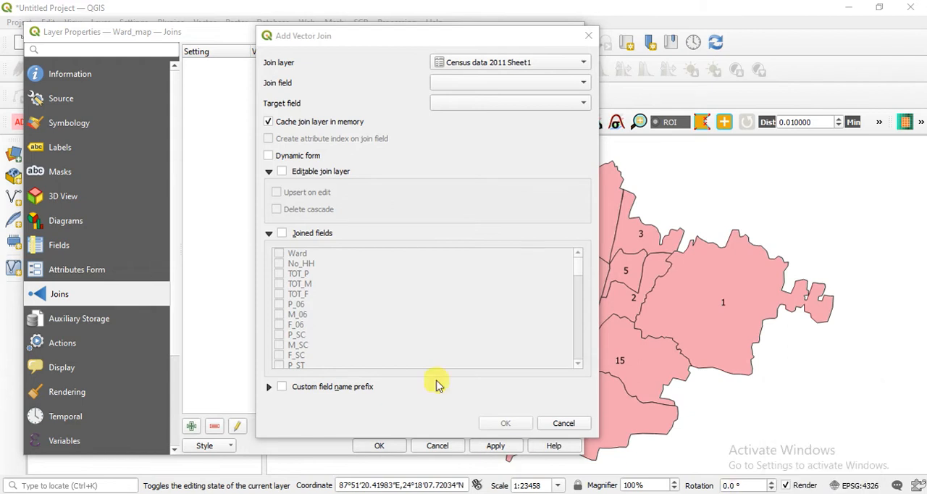
click(129, 32)
drag(496, 37, 770, 100)
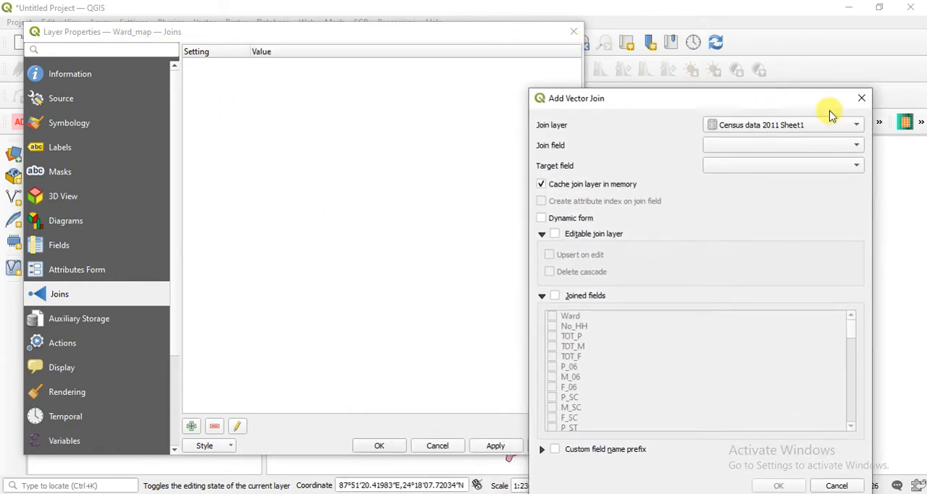
click(861, 98)
click(573, 31)
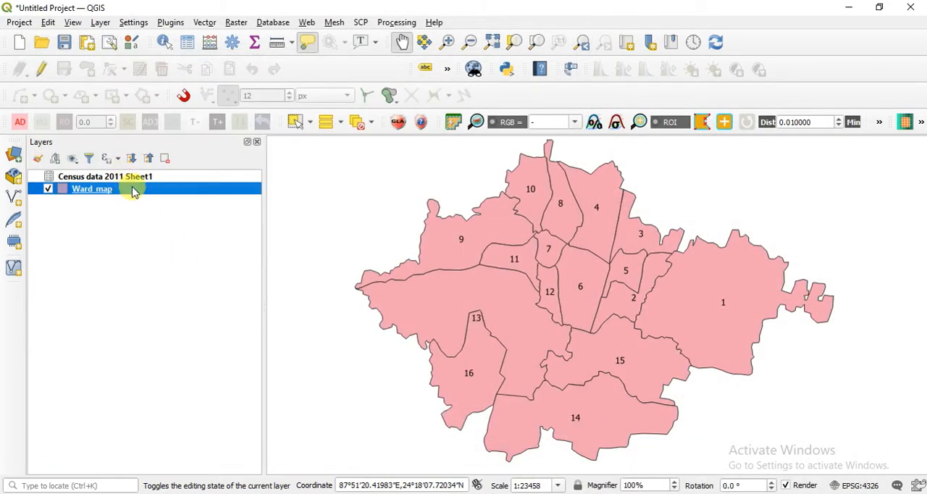
Start a new vector join in the Ward_map layer properties with Census data 2011 Sheet1 as the join layer.
right_click(132, 189)
click(203, 486)
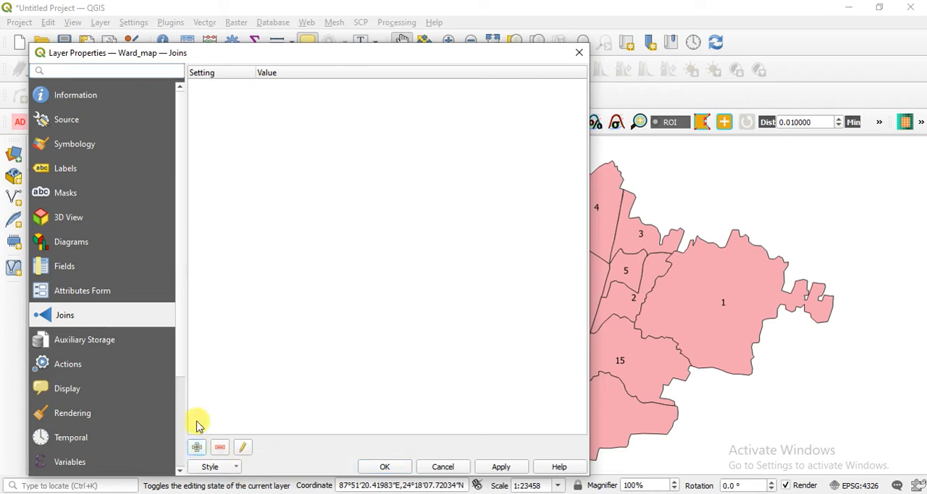
drag(337, 52, 662, 7)
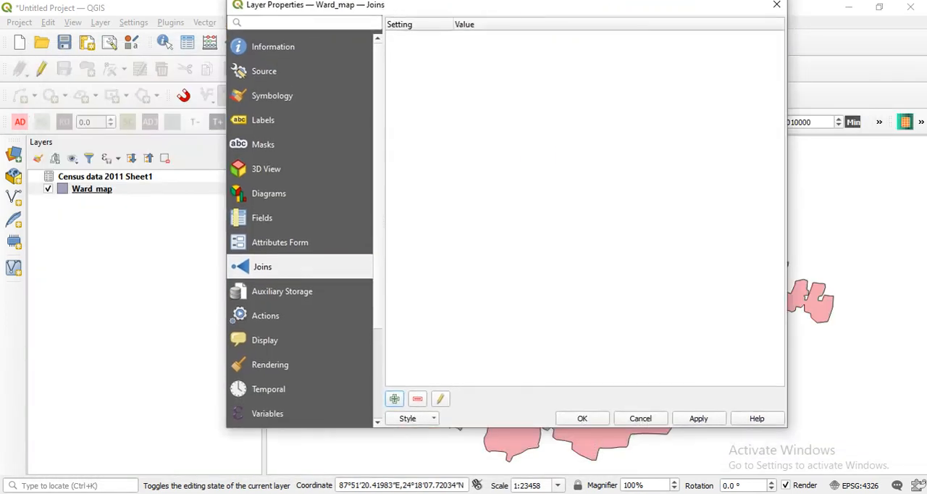
click(394, 405)
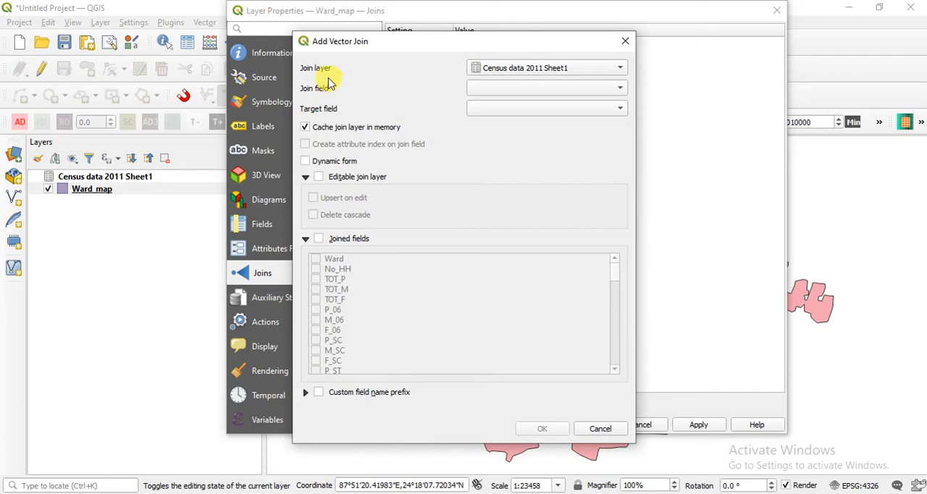
click(576, 68)
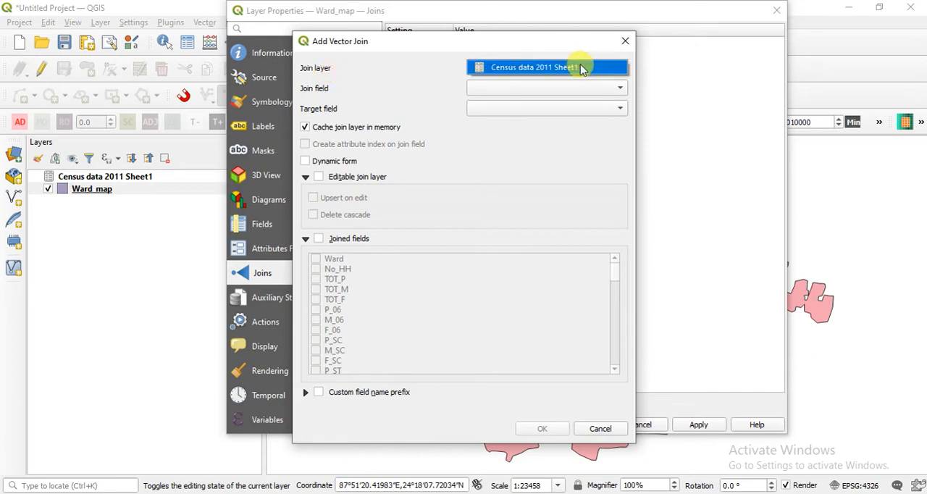
click(579, 45)
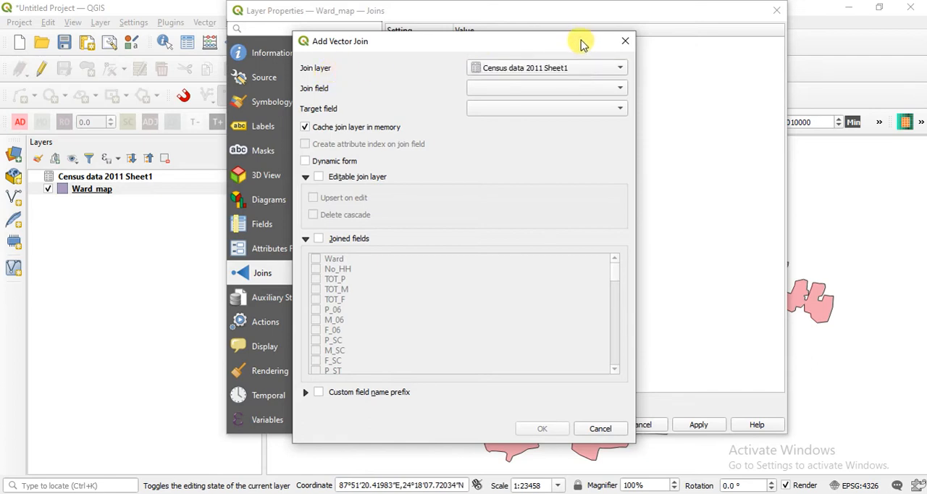
drag(572, 41, 679, 42)
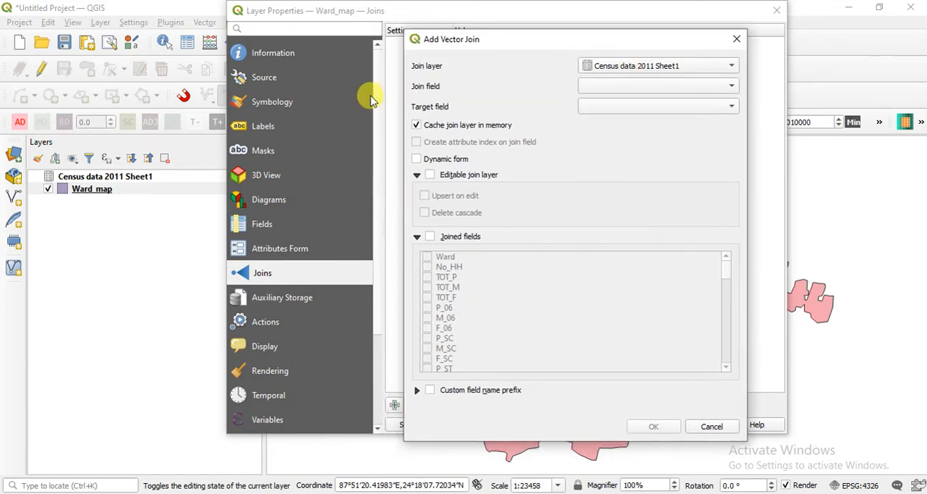
Set both the join field and the target field of the vector join to Ward.
click(693, 90)
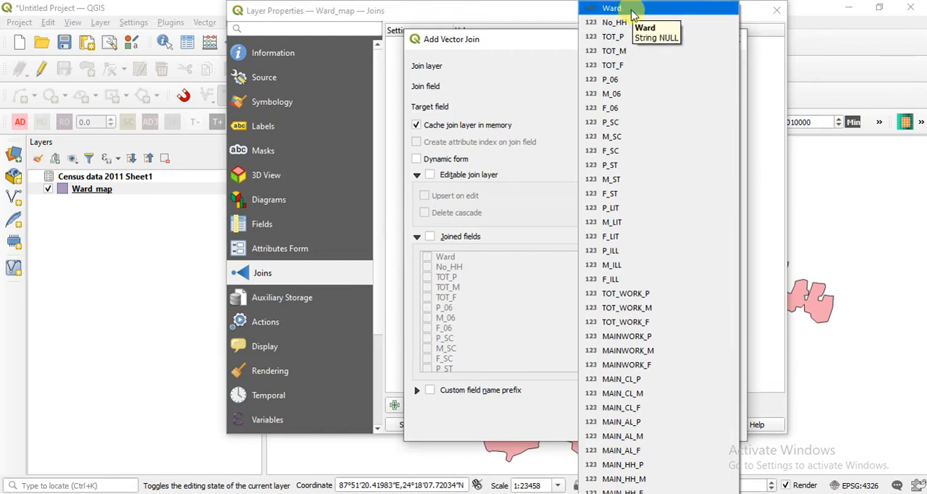
click(498, 492)
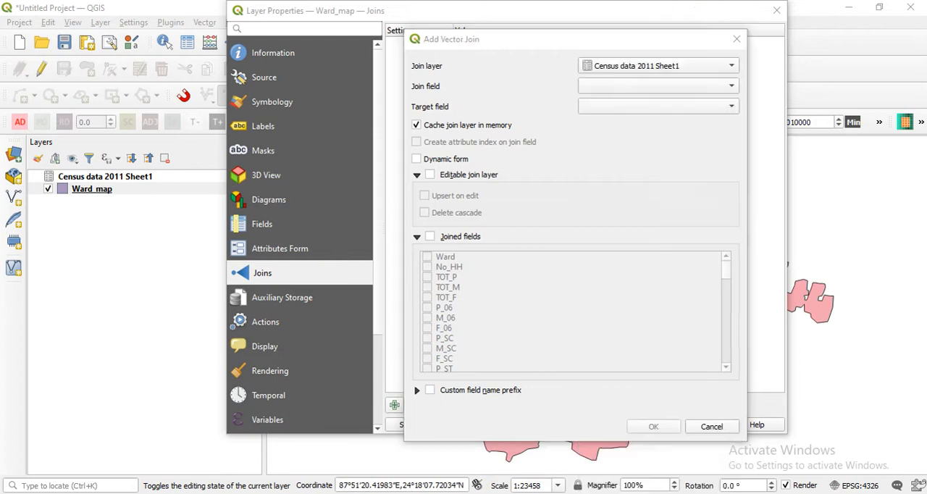
click(451, 478)
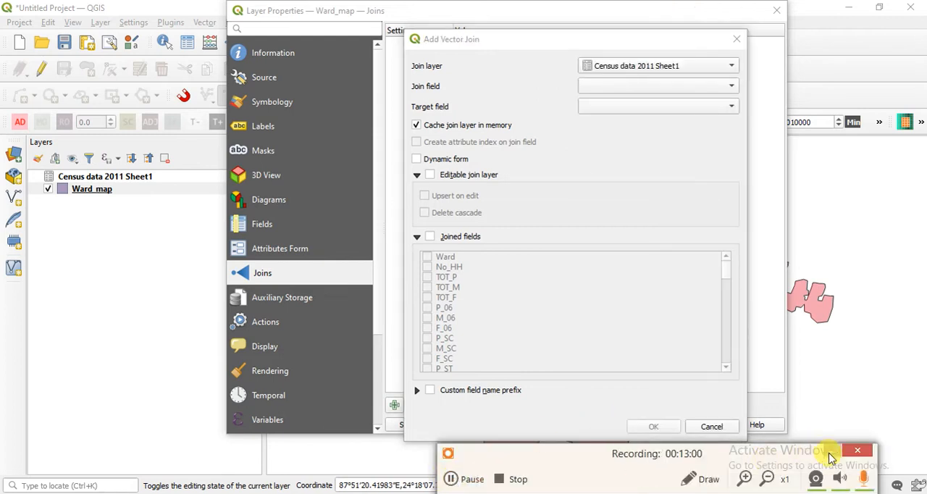
click(832, 450)
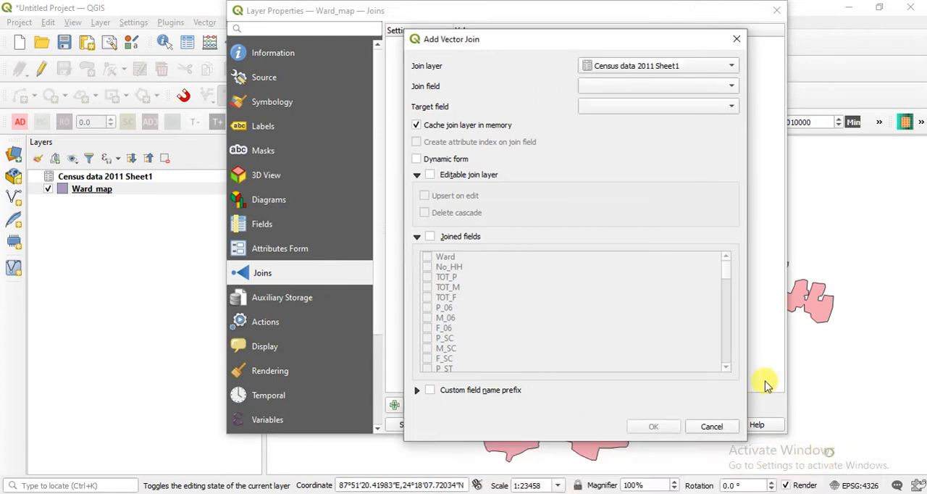
click(612, 86)
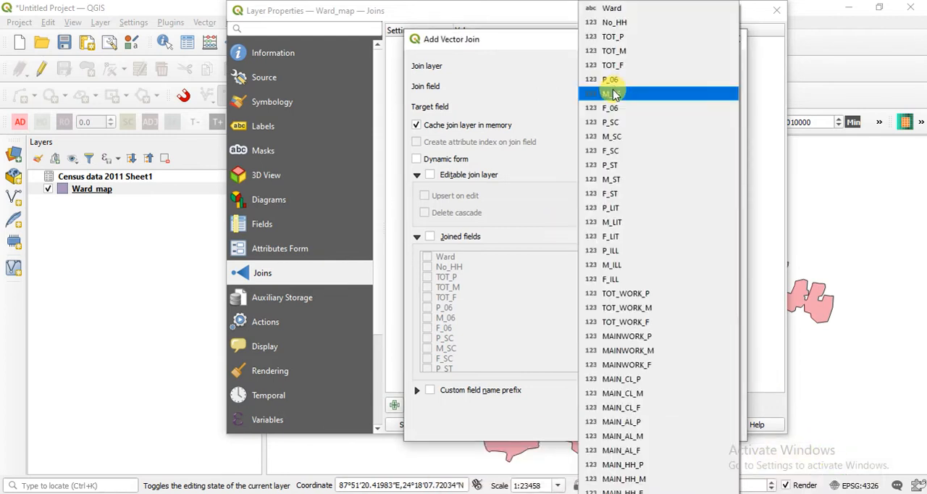
click(623, 11)
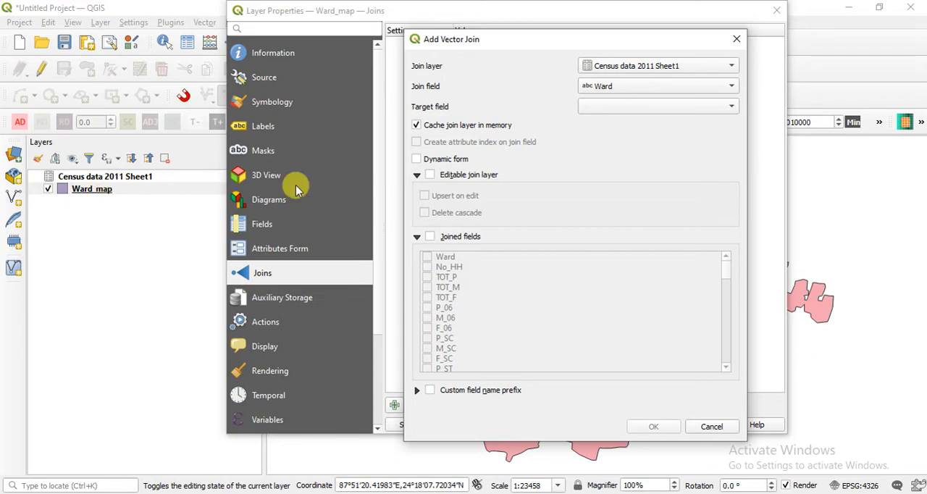
click(625, 106)
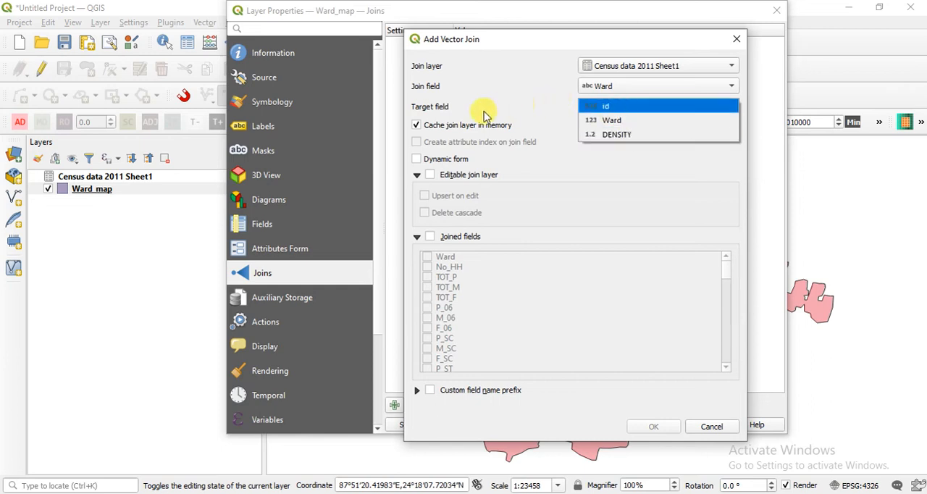
click(635, 121)
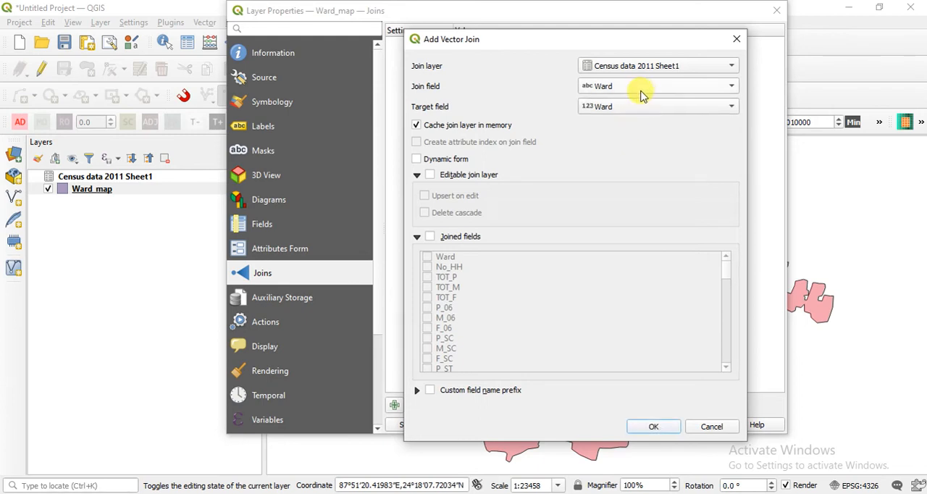
Review the available join and target fields again, keeping Ward as the choice in both.
click(642, 87)
click(642, 8)
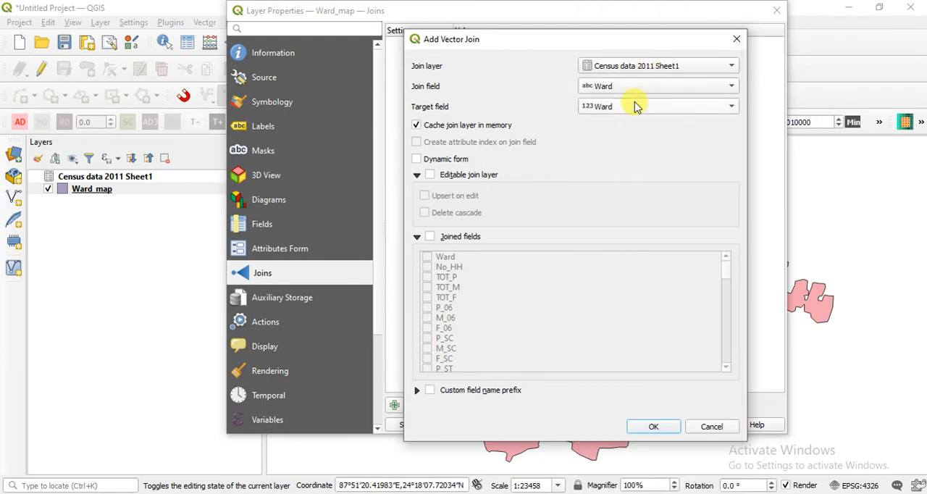
click(635, 106)
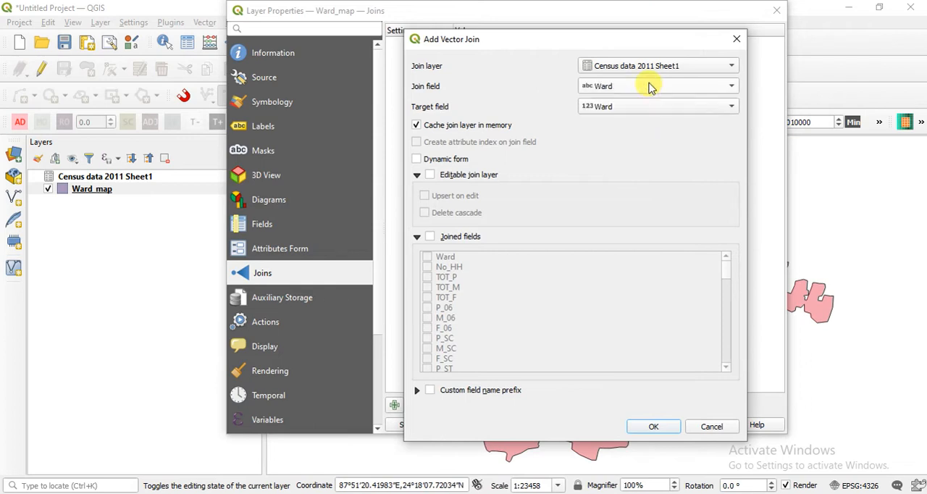
click(648, 85)
click(653, 9)
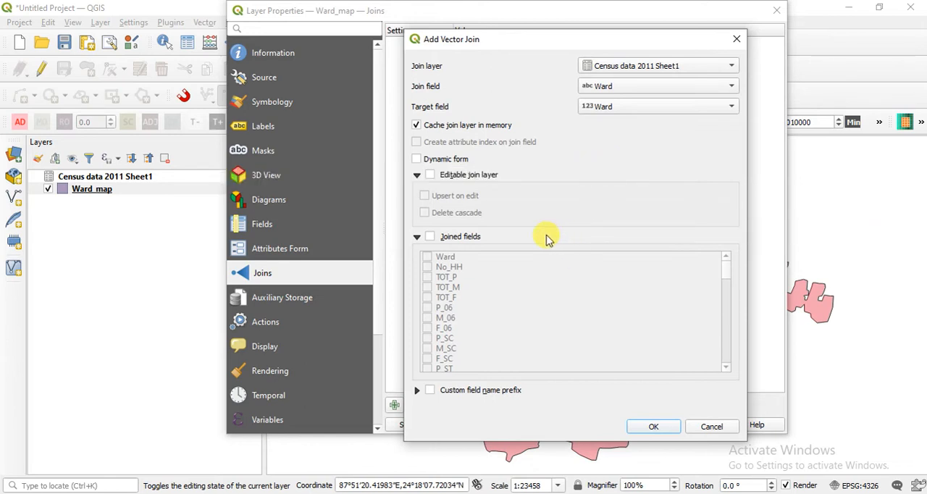
Make the join layer editable, keeping Census data 2011 Sheet1 as the join layer.
click(431, 176)
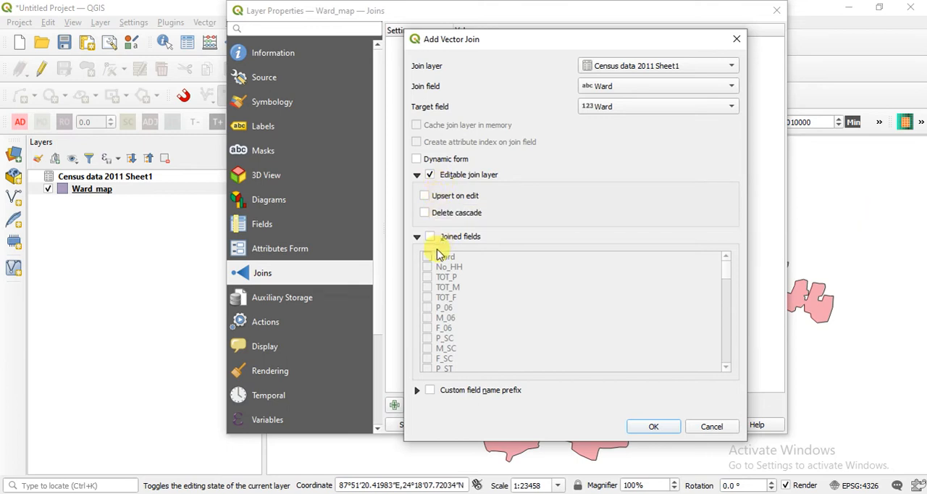
click(649, 66)
click(658, 192)
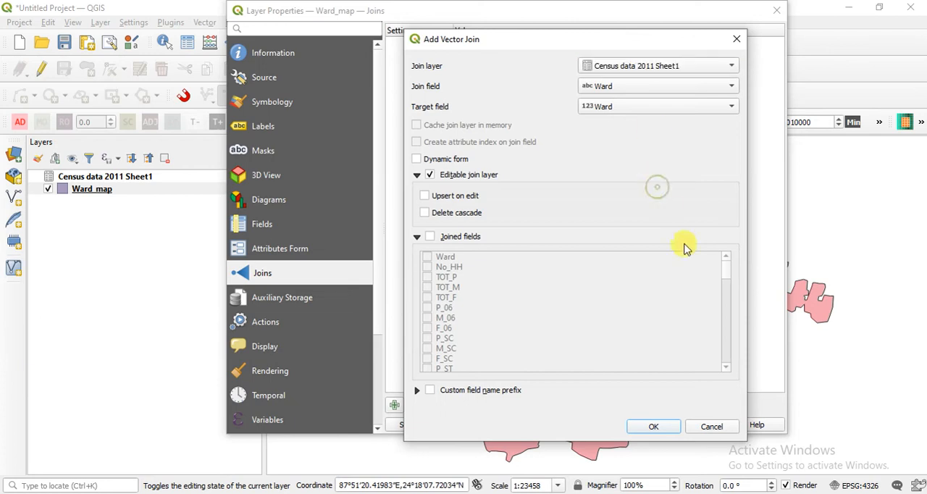
click(723, 264)
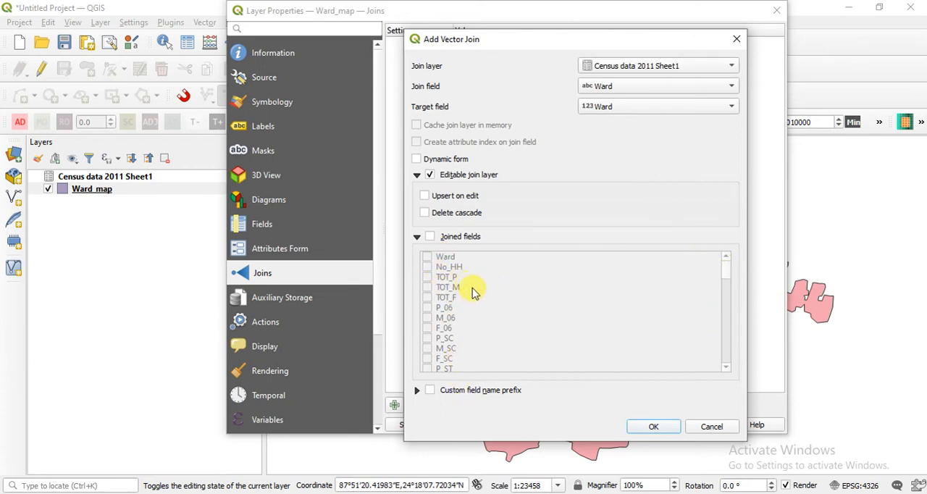
Restrict the join to chosen fields, review the field list, and include No_HH, TOT_M and TOT_F.
click(431, 239)
scroll(451, 304, down, 10)
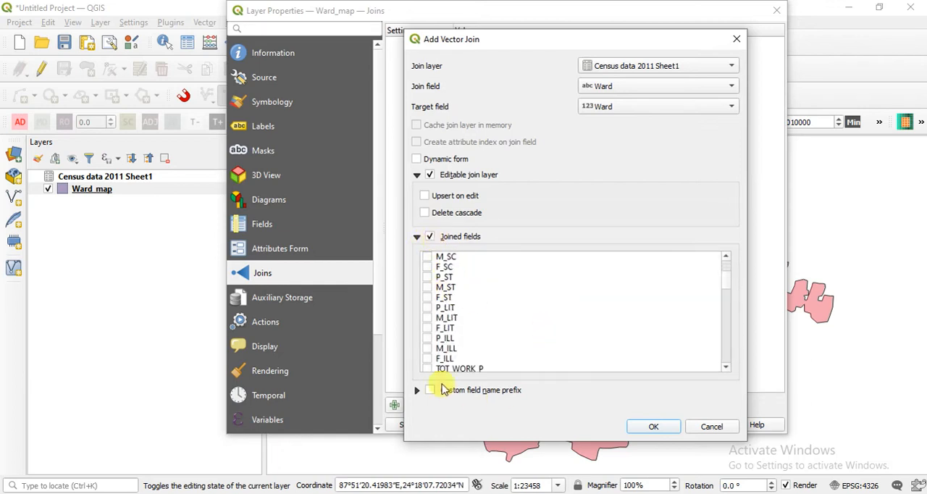
scroll(451, 355, down, 15)
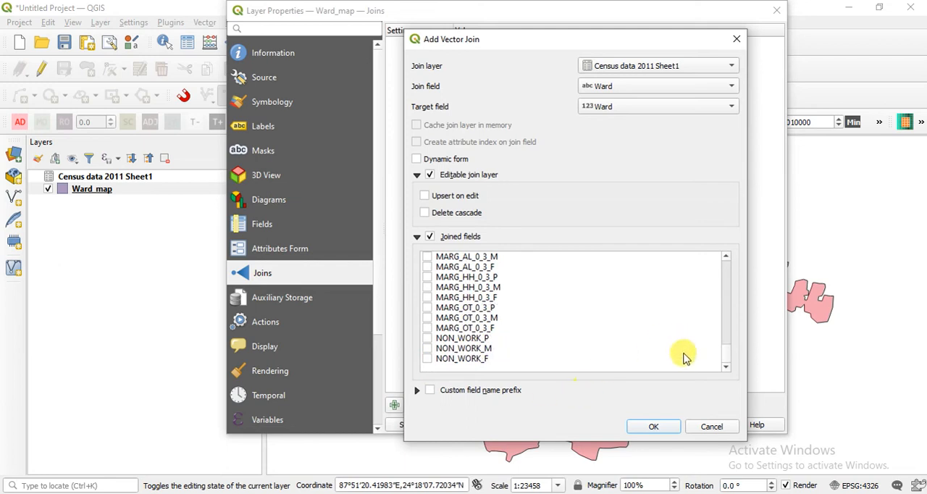
drag(726, 353, 735, 244)
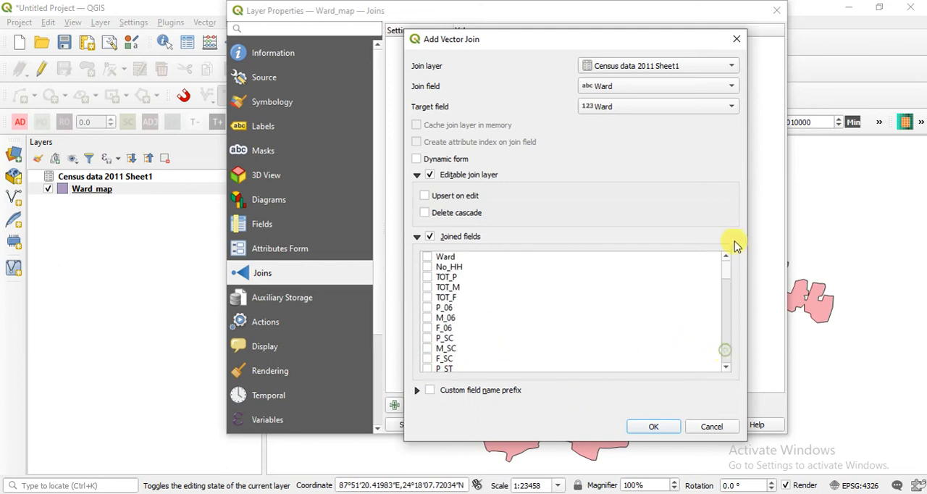
click(428, 267)
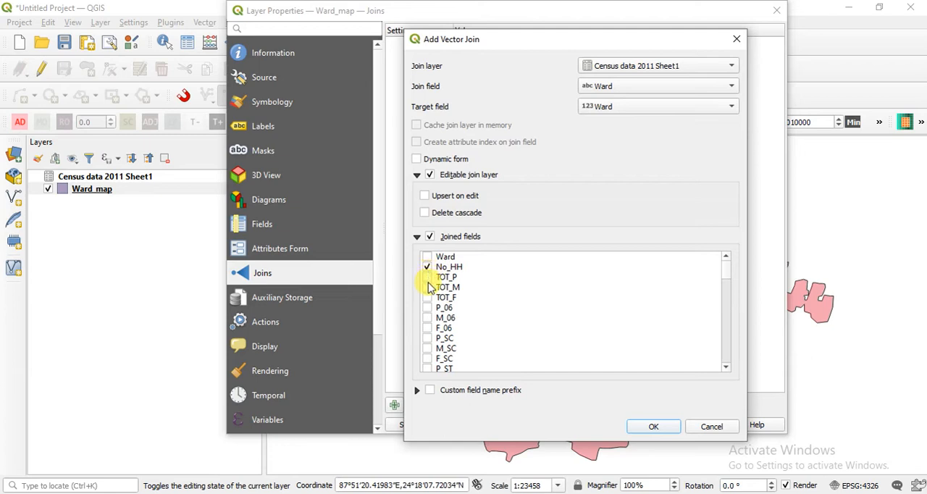
click(428, 288)
click(427, 298)
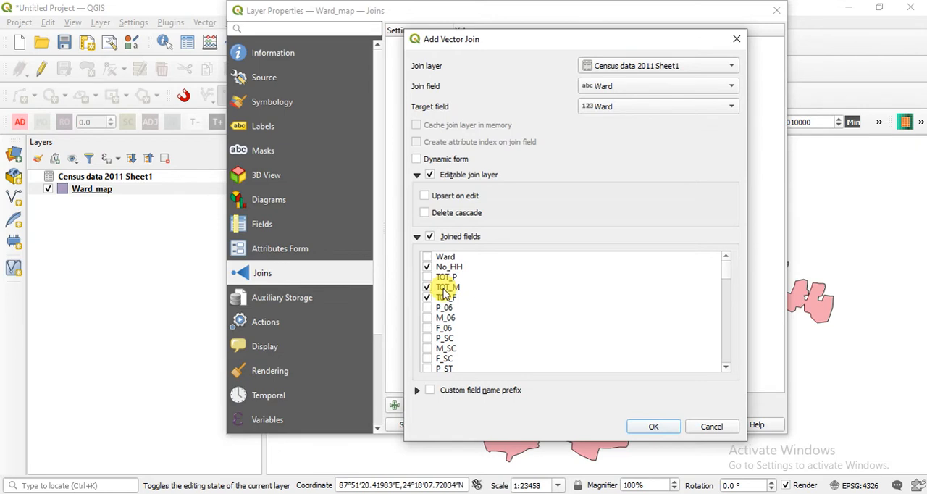
Include the M_SC, F_SC, M_ST and F_ST fields among the joined fields.
scroll(444, 339, down, 1)
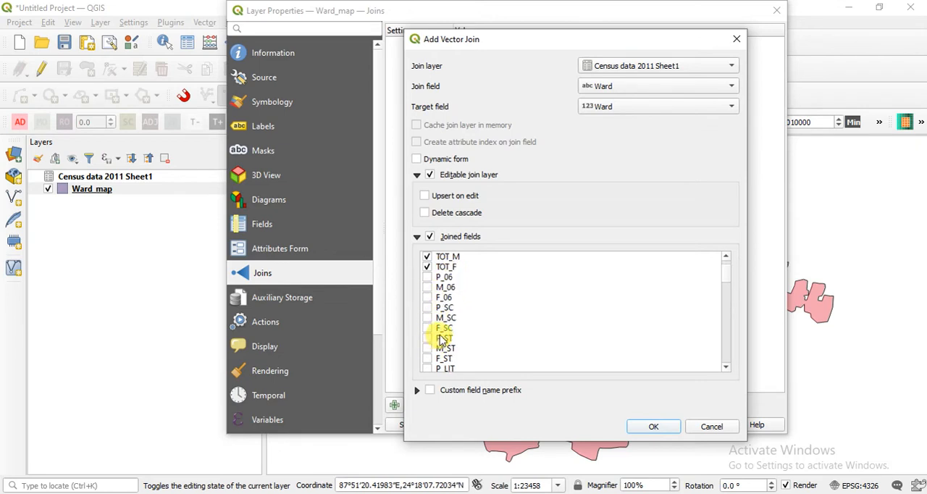
click(427, 318)
click(428, 328)
scroll(435, 333, down, 1)
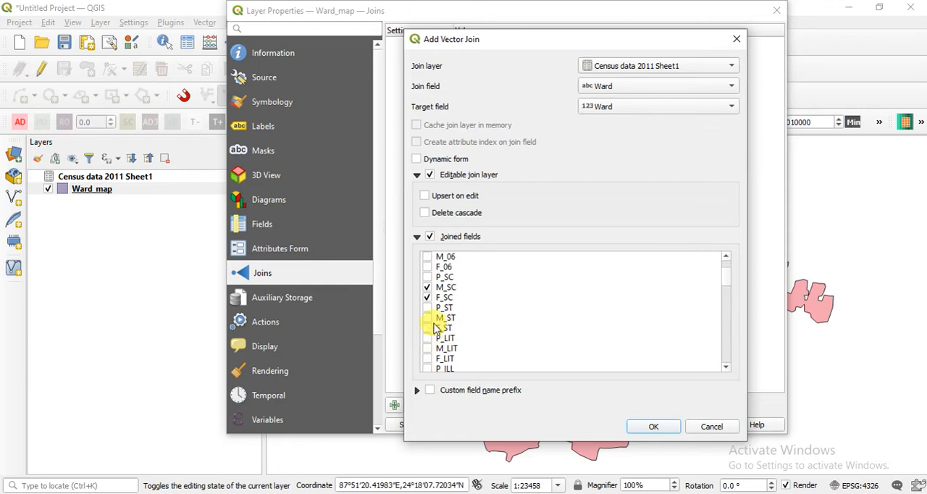
click(434, 307)
click(428, 317)
click(427, 328)
Include the M_LIT, F_LIT, M_ILL and F_ILL fields among the joined fields and confirm the vector join.
scroll(432, 326, down, 1)
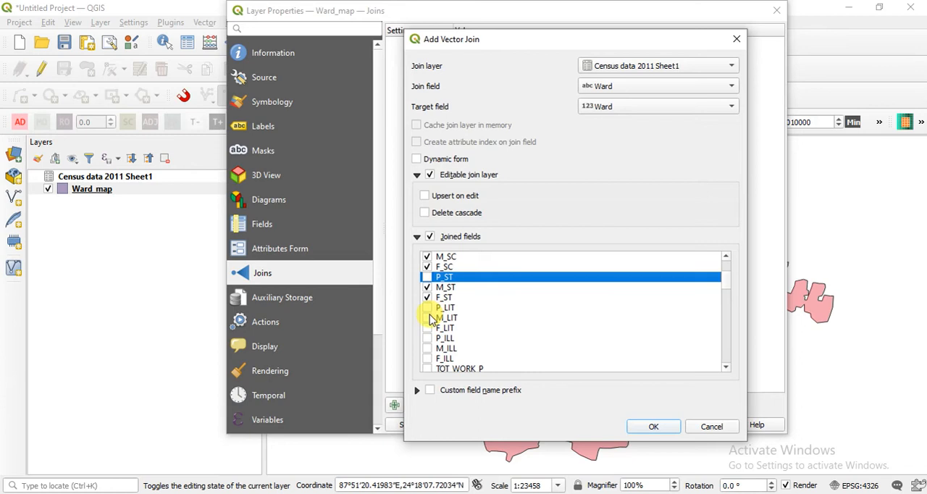
click(427, 328)
scroll(431, 330, down, 1)
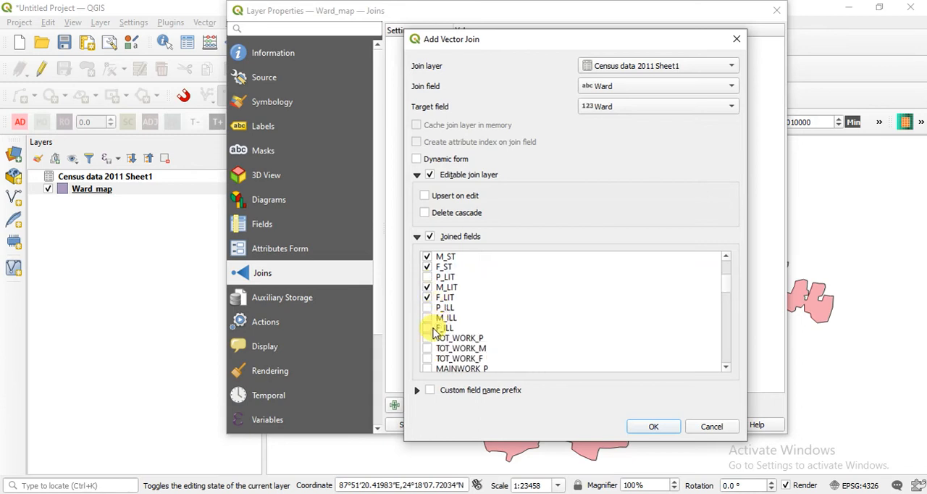
click(427, 317)
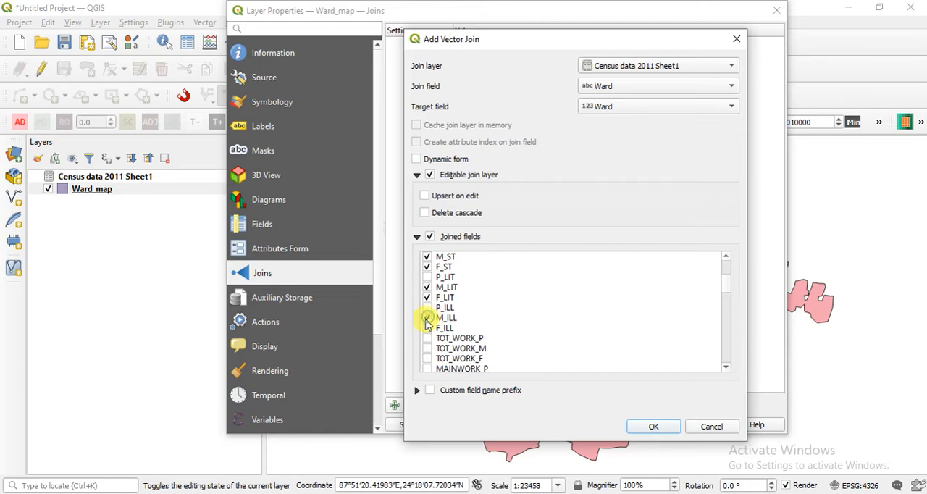
click(427, 328)
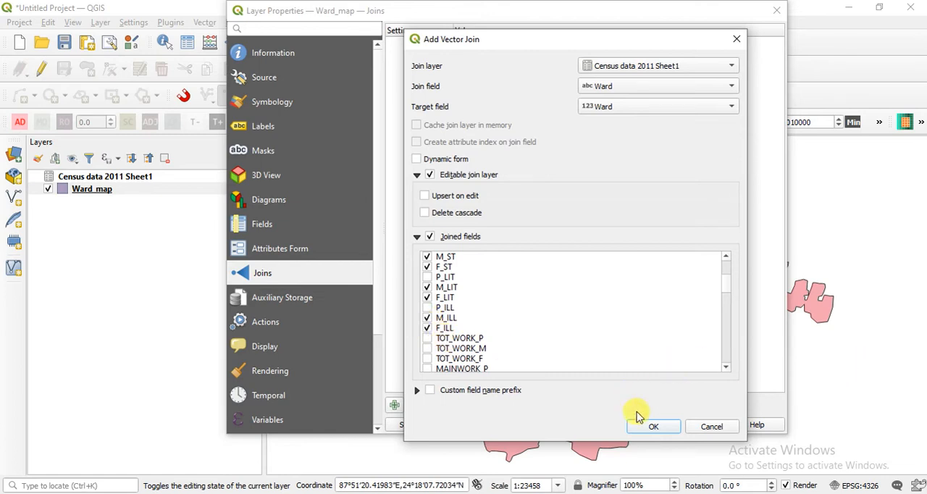
click(654, 428)
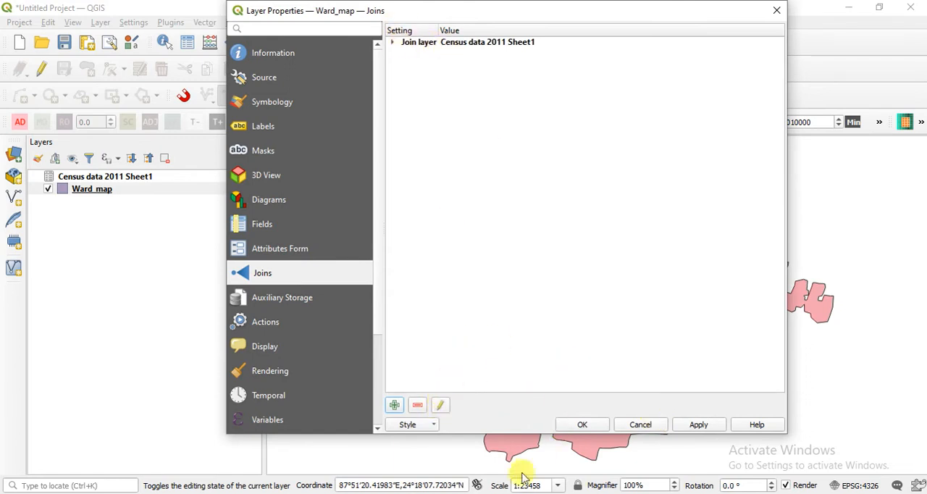
click(471, 479)
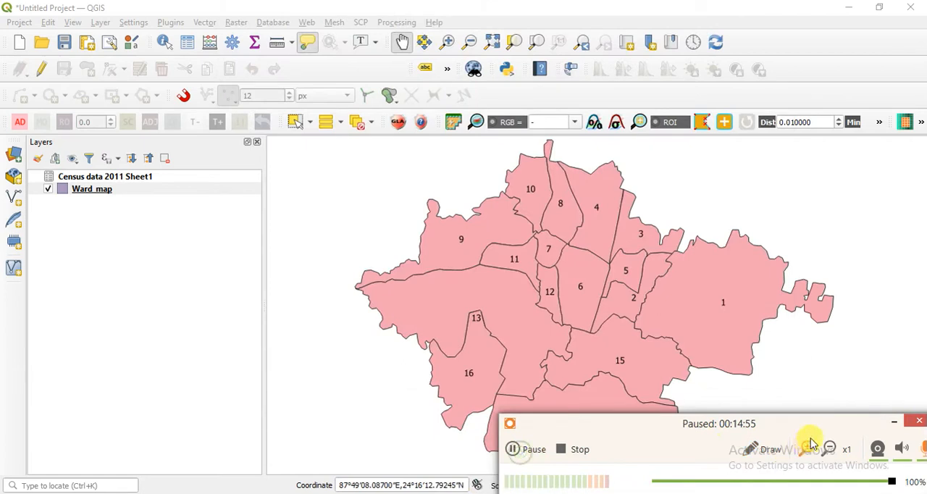
click(895, 423)
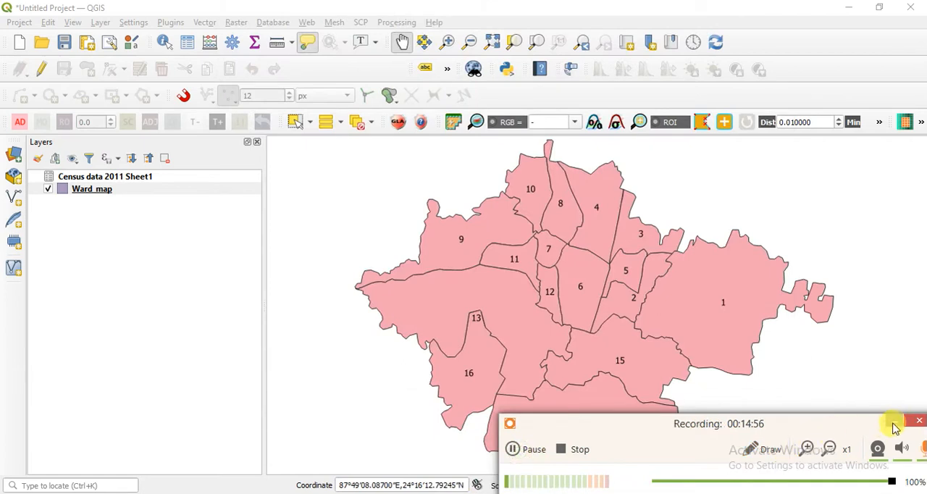
click(894, 424)
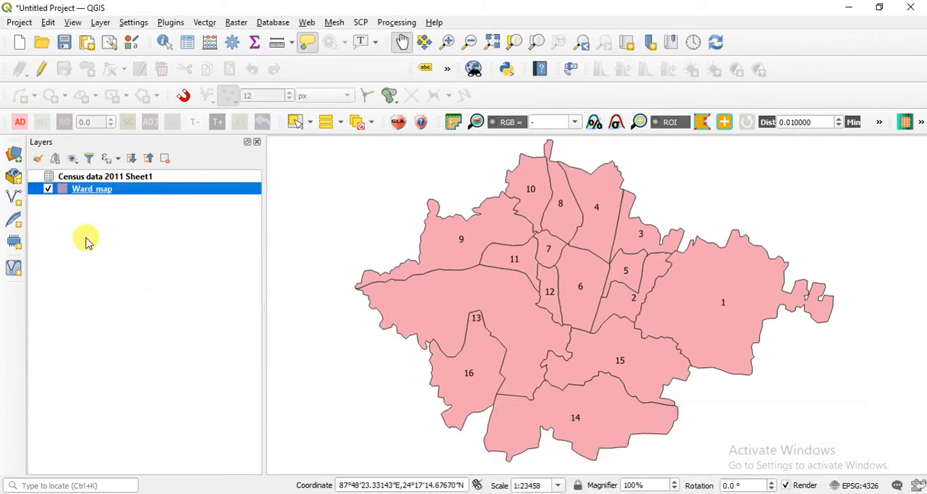
Open the Ward_map attribute table, examine the joined census fields after narrowing the TOT_F column, and close the table.
right_click(118, 190)
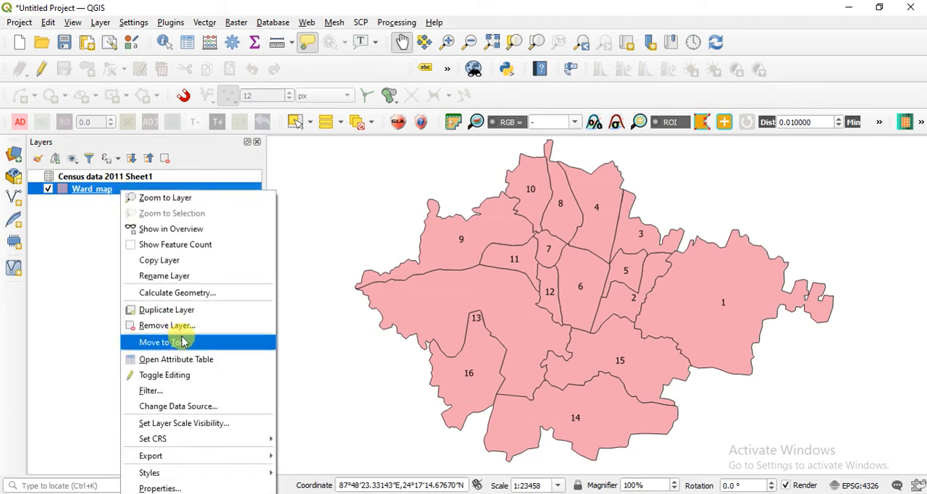
click(187, 360)
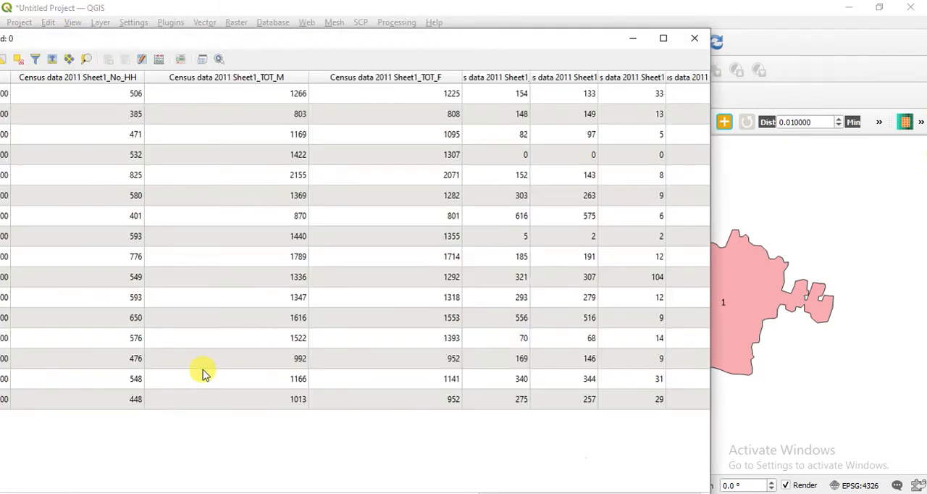
drag(285, 42, 532, 40)
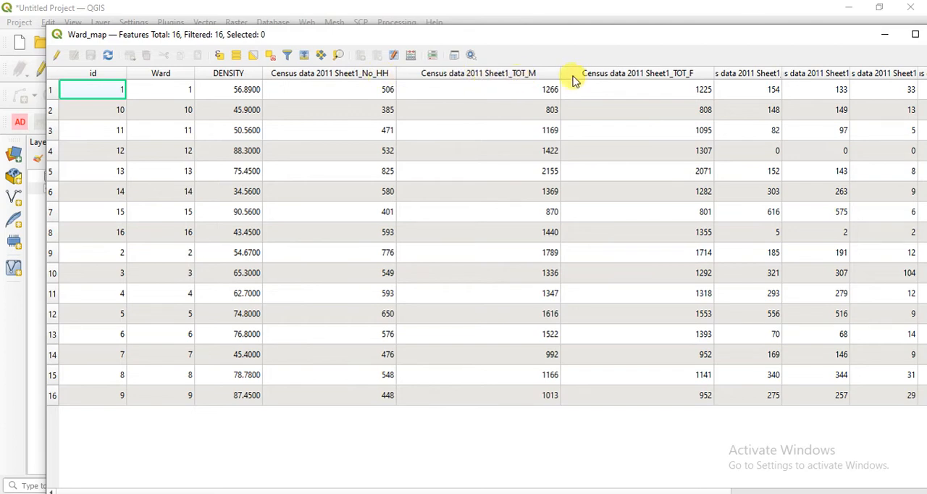
double_click(713, 73)
drag(637, 82, 635, 75)
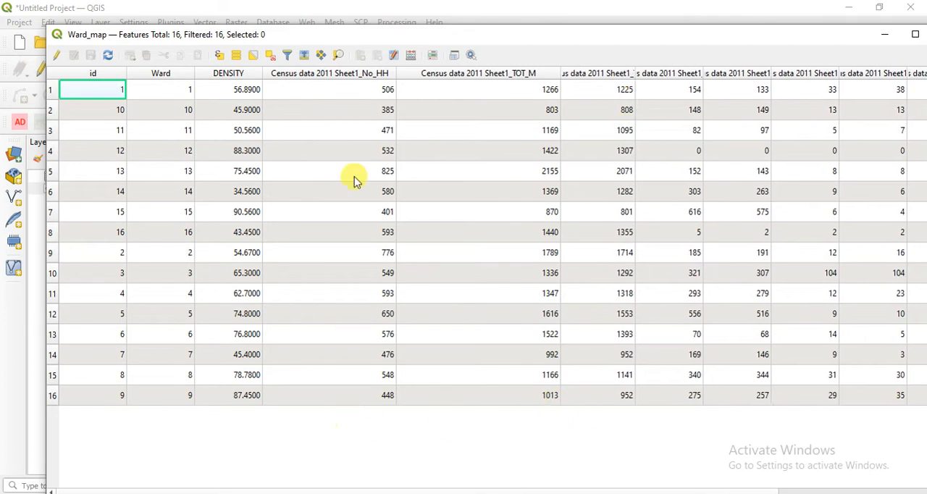
drag(627, 34, 348, 21)
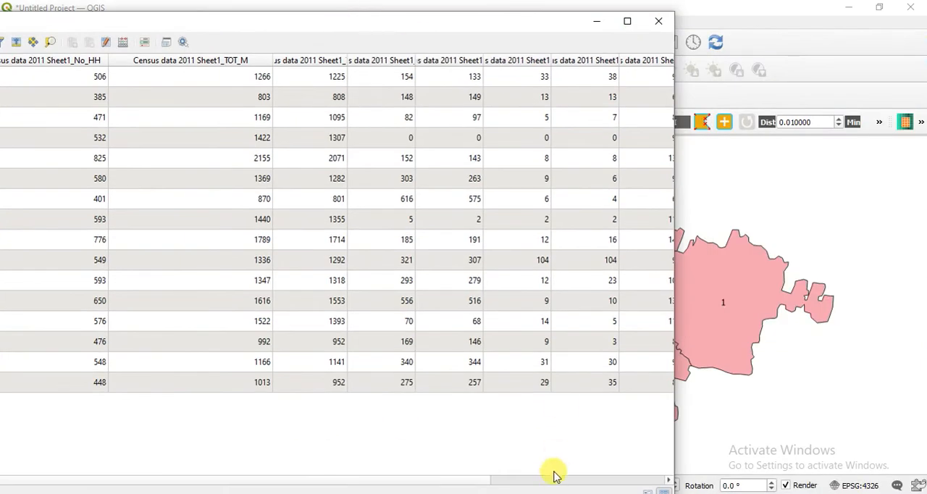
drag(472, 484, 428, 472)
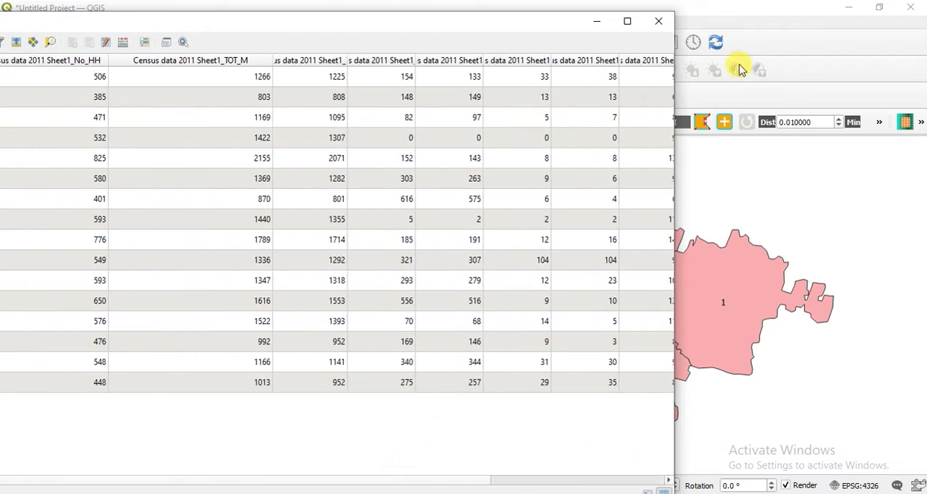
click(658, 21)
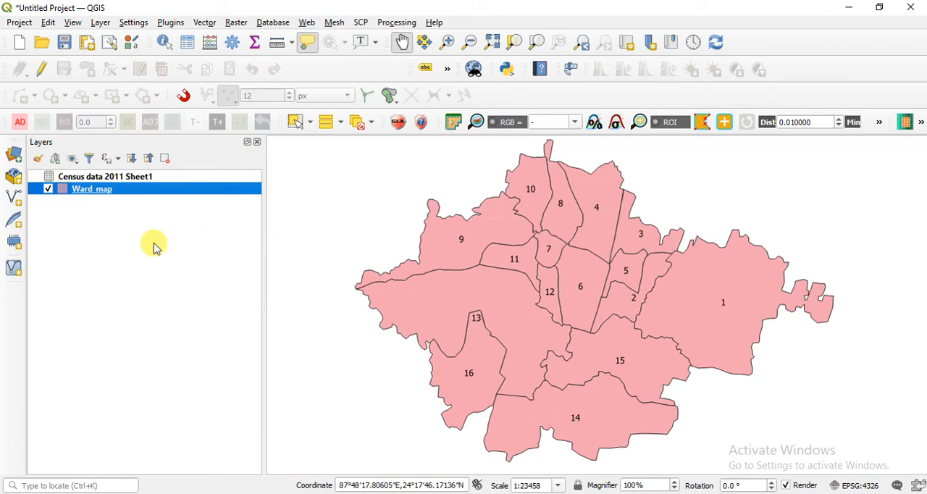
click(365, 493)
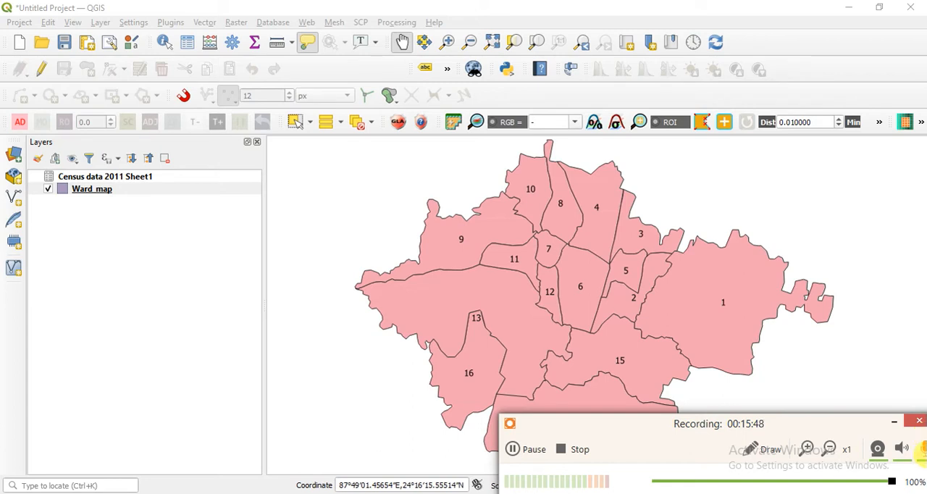
click(893, 426)
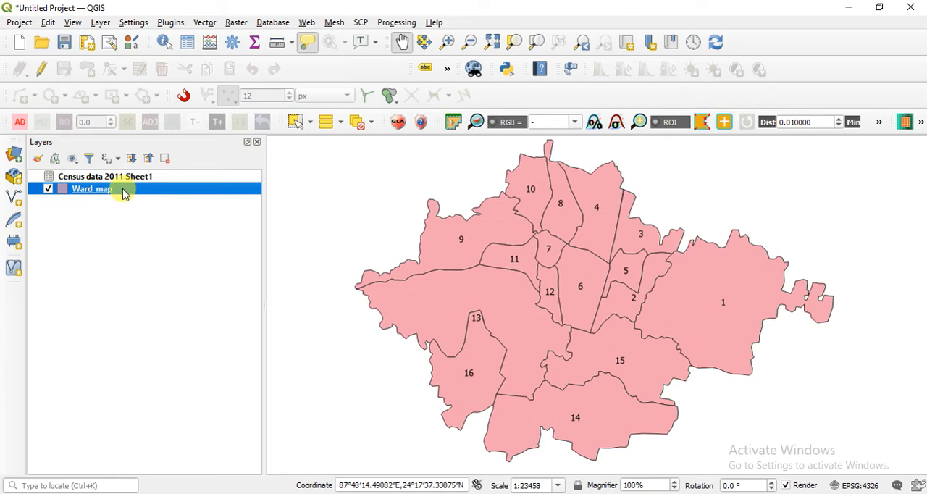
mouse_move(123, 190)
right_click(128, 194)
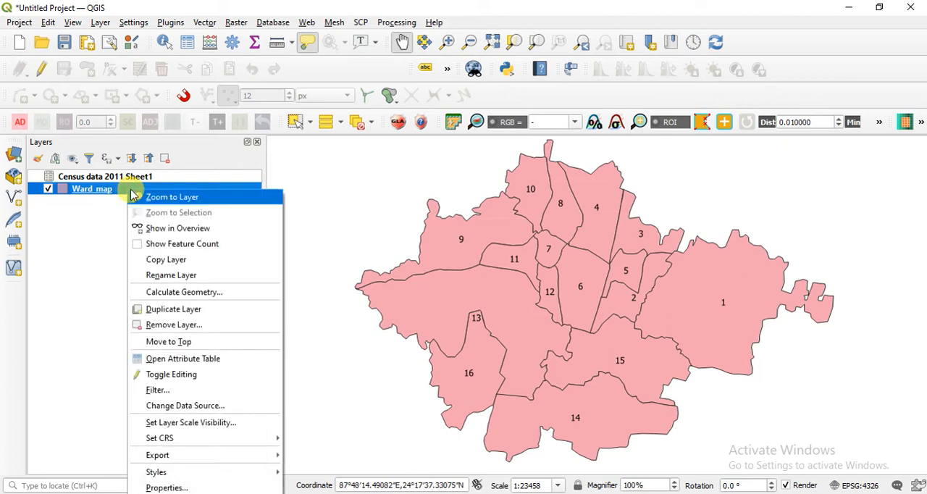
click(41, 249)
click(84, 180)
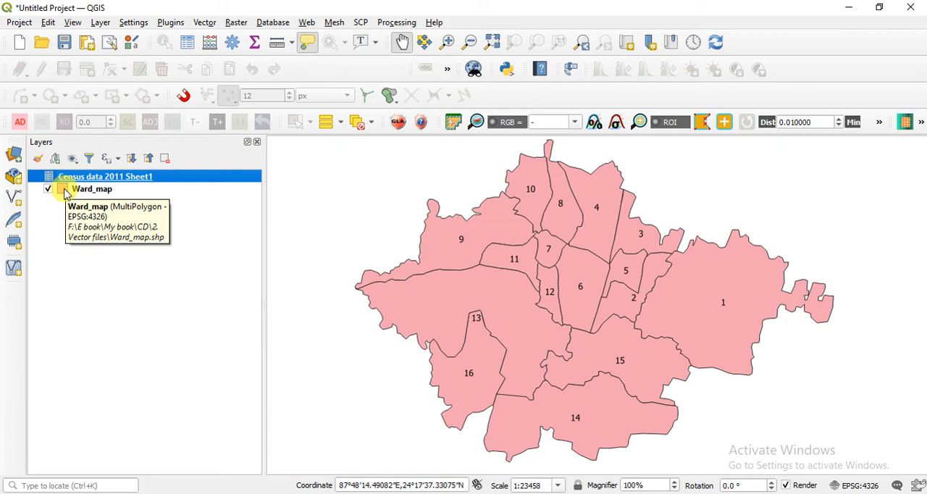
click(141, 188)
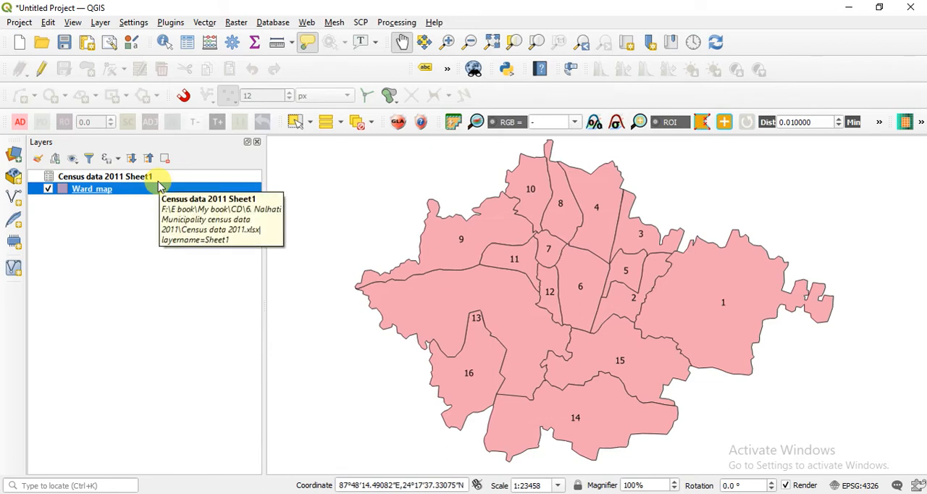
Open the diagram settings in the Ward_map layer properties.
right_click(132, 192)
click(217, 490)
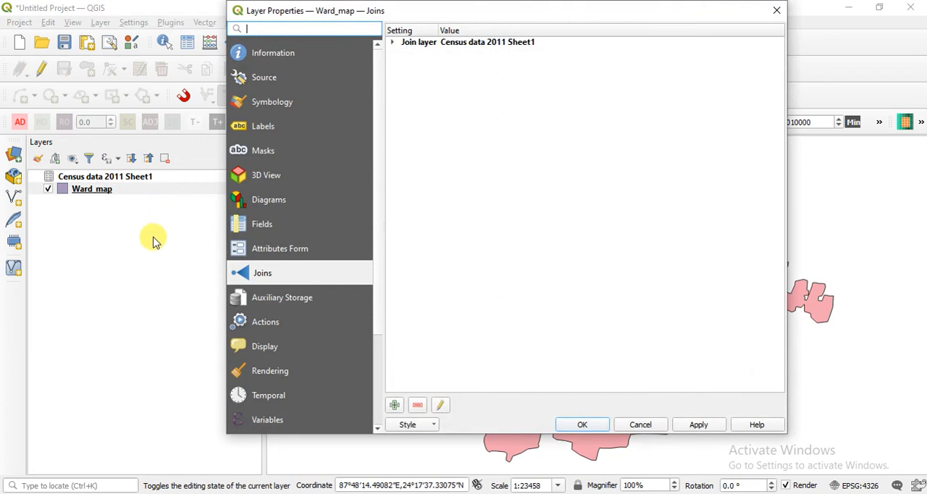
click(271, 203)
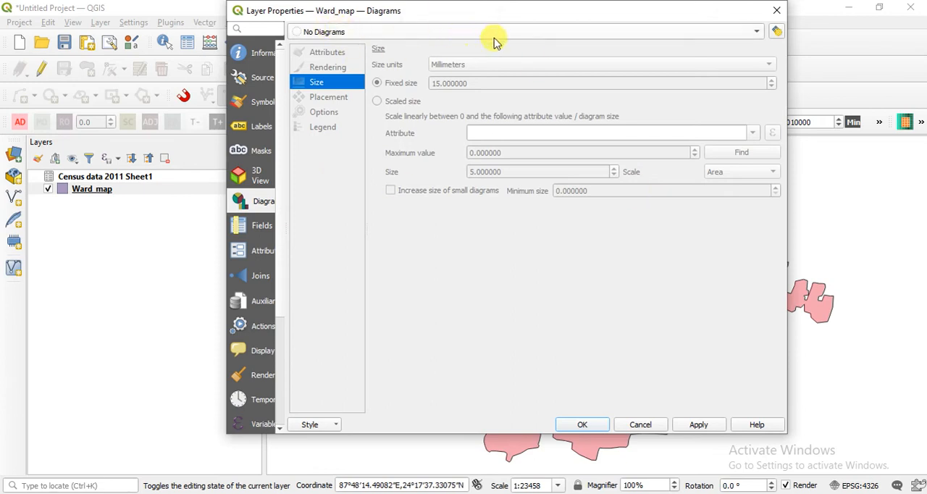
click(598, 33)
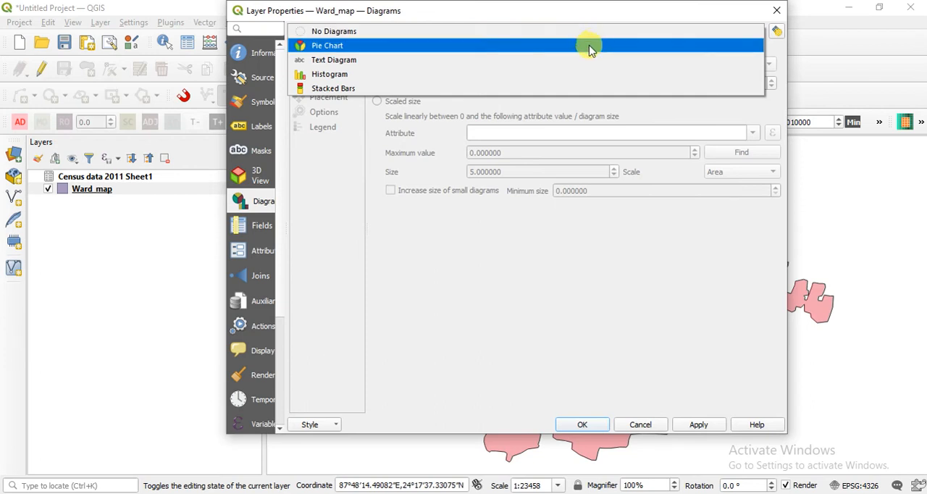
click(431, 56)
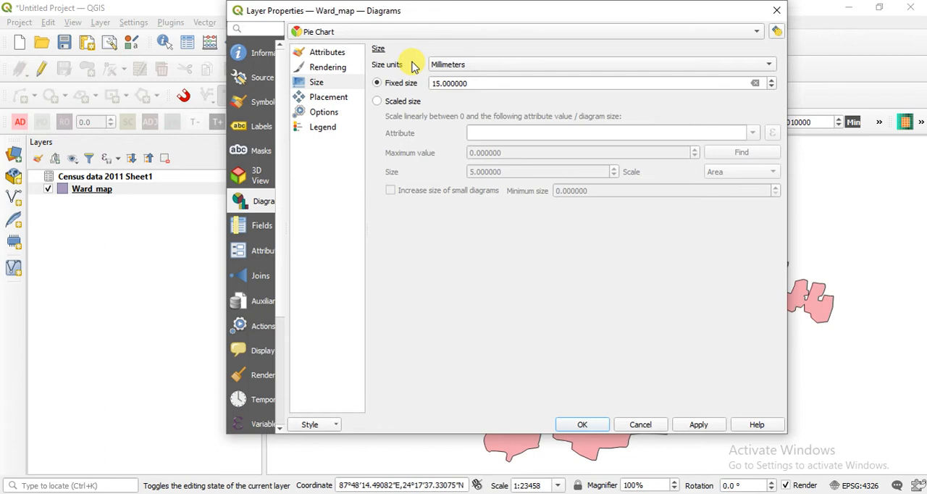
click(427, 31)
click(424, 20)
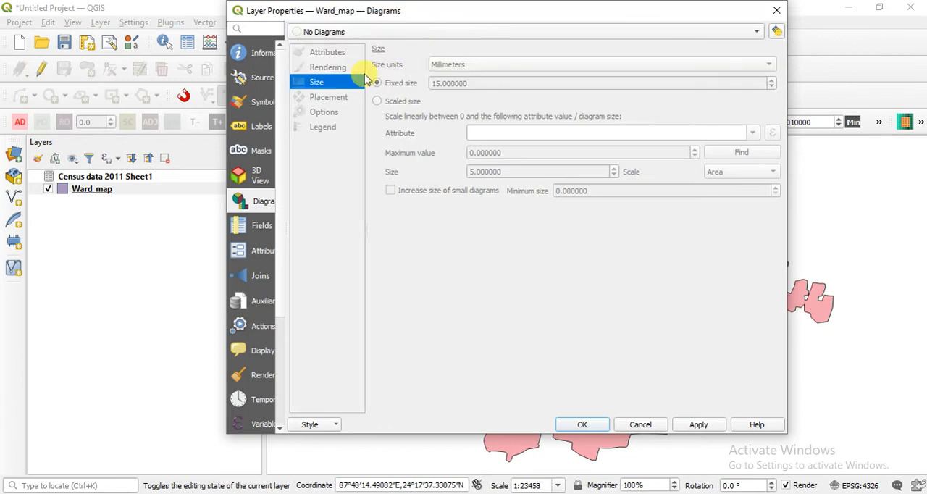
Set the Ward_map diagram type to Pie Chart and open its attribute settings.
click(368, 31)
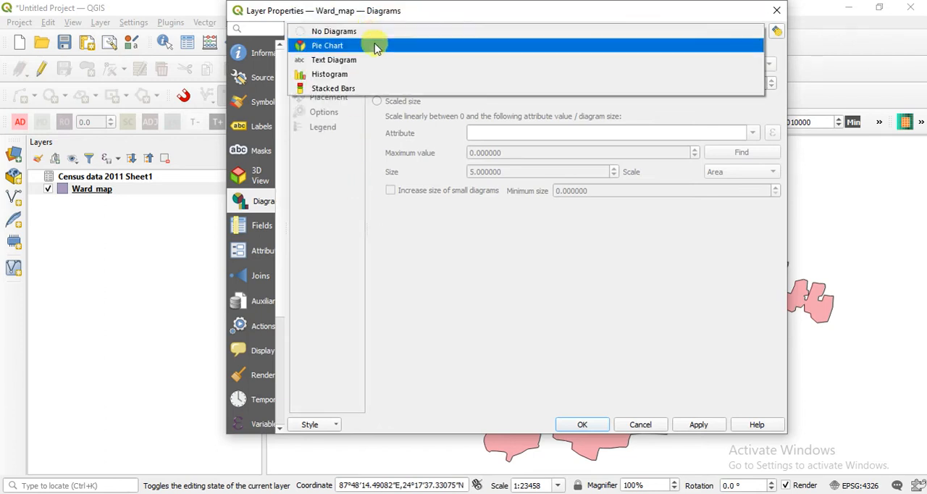
click(375, 46)
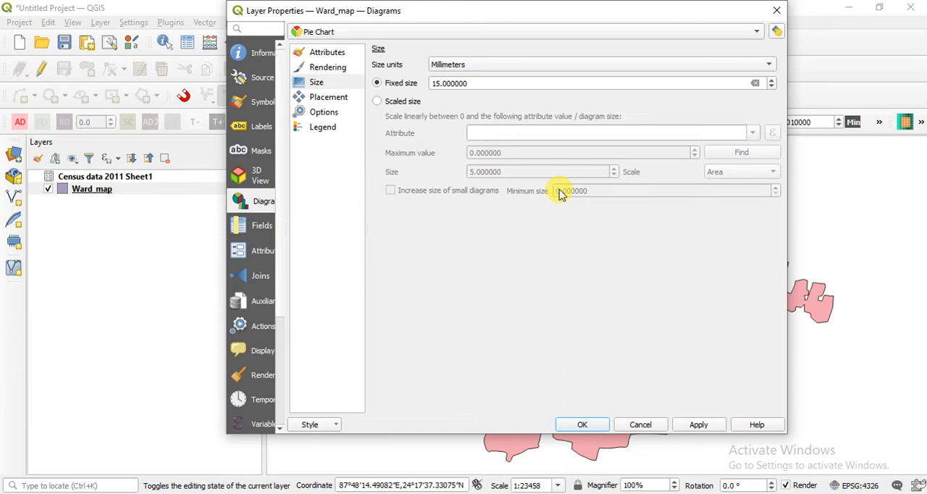
click(326, 55)
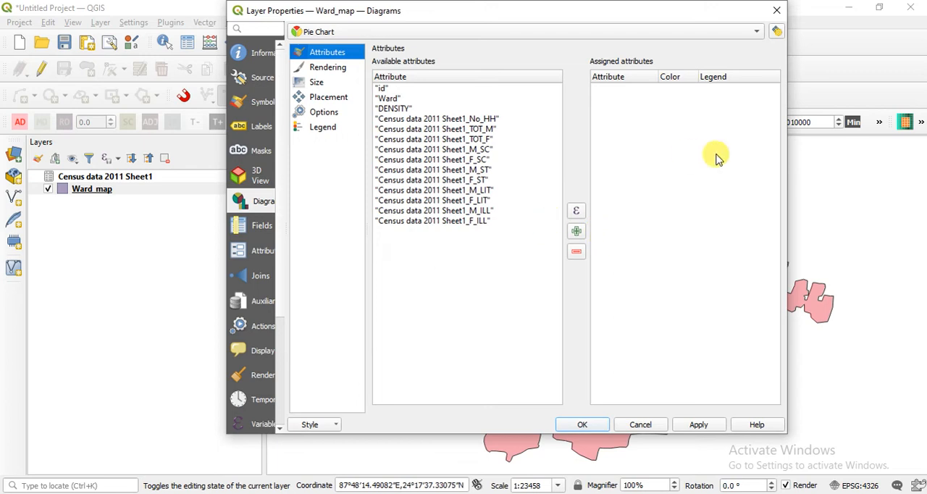
click(476, 211)
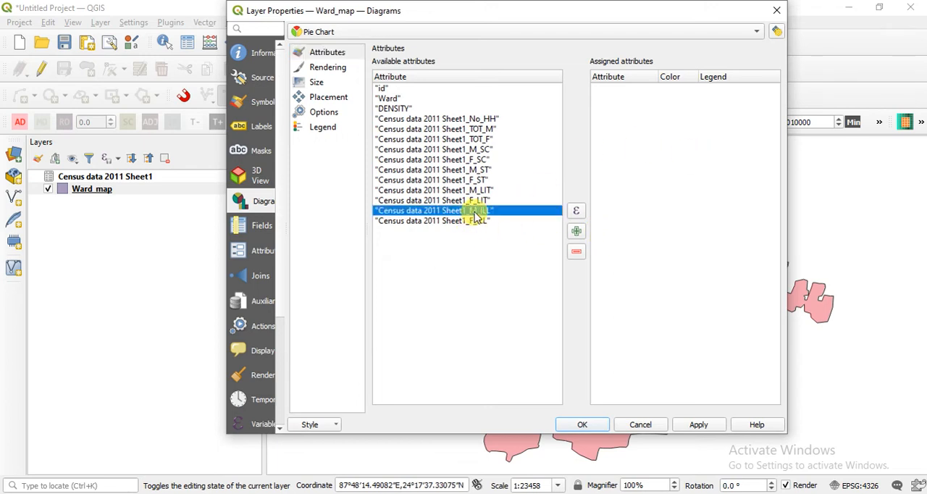
click(485, 190)
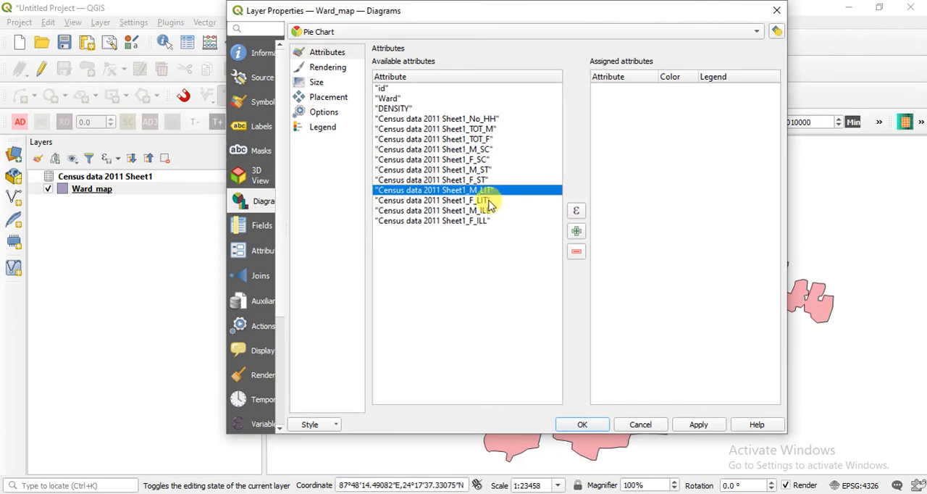
click(488, 201)
click(488, 211)
click(485, 221)
click(488, 253)
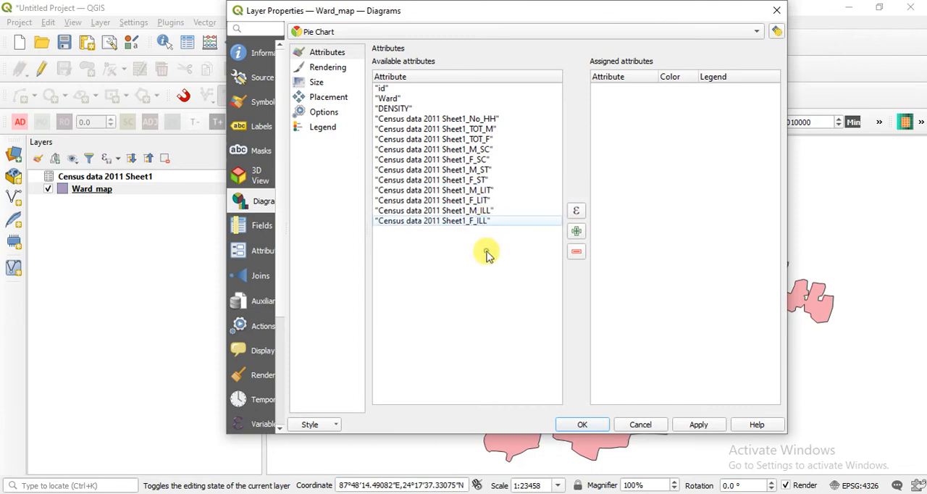
Assign the census fields M_LIT, F_LIT, M_ILL and F_ILL to the pie chart as its attributes.
click(489, 191)
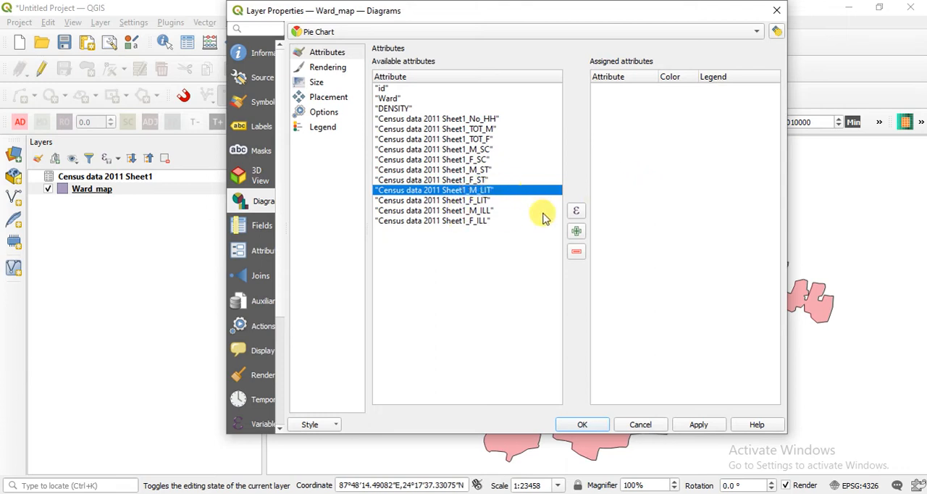
click(576, 231)
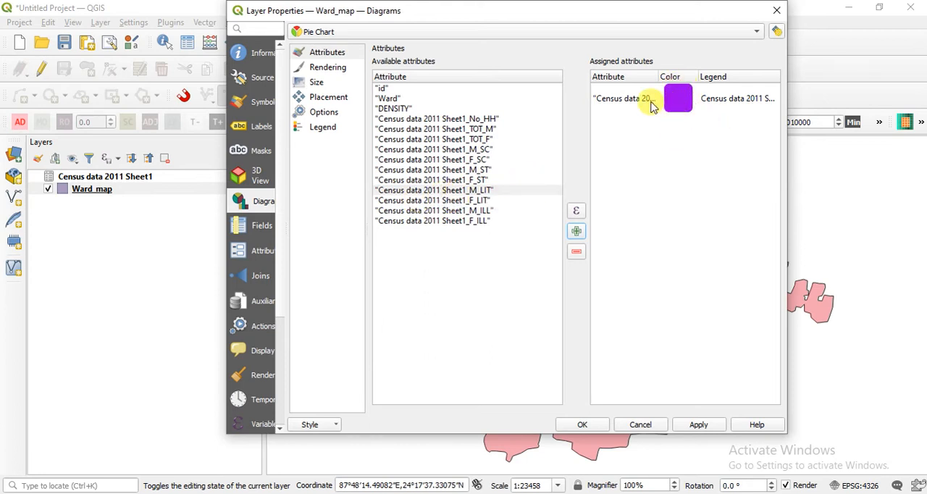
click(482, 201)
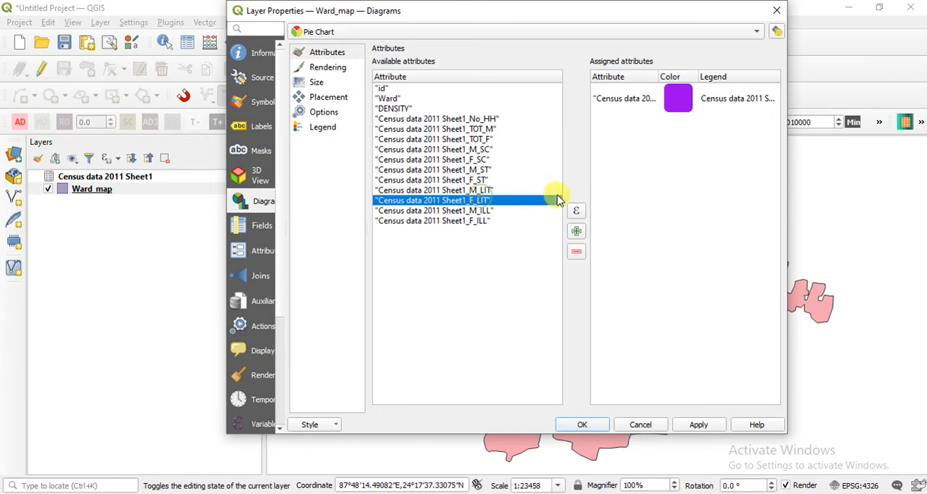
click(576, 231)
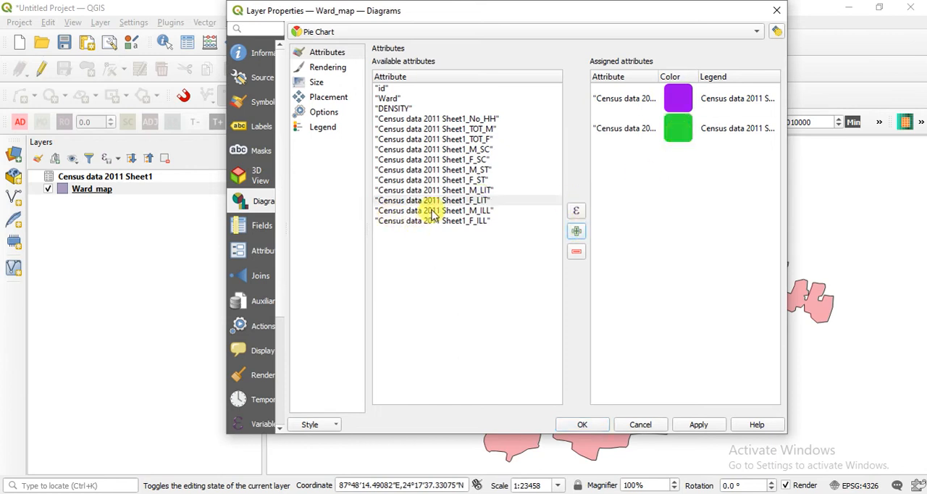
click(475, 210)
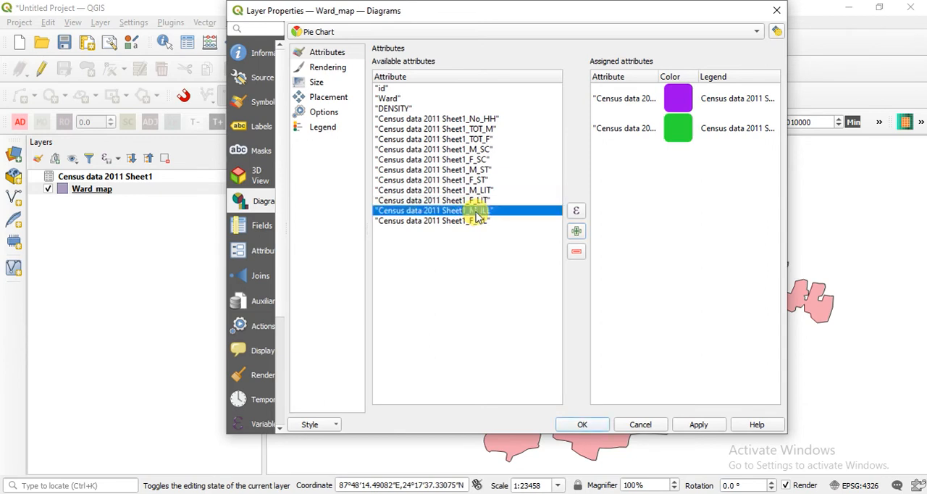
click(577, 230)
click(406, 221)
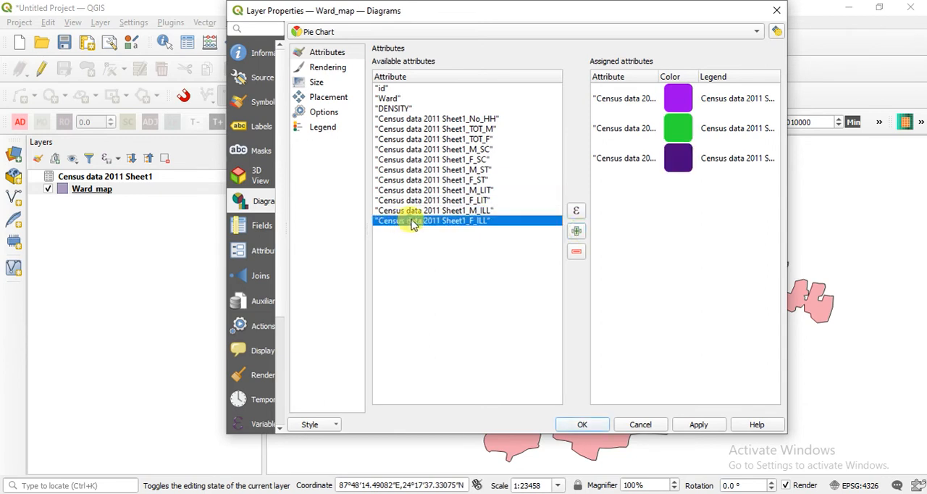
click(577, 230)
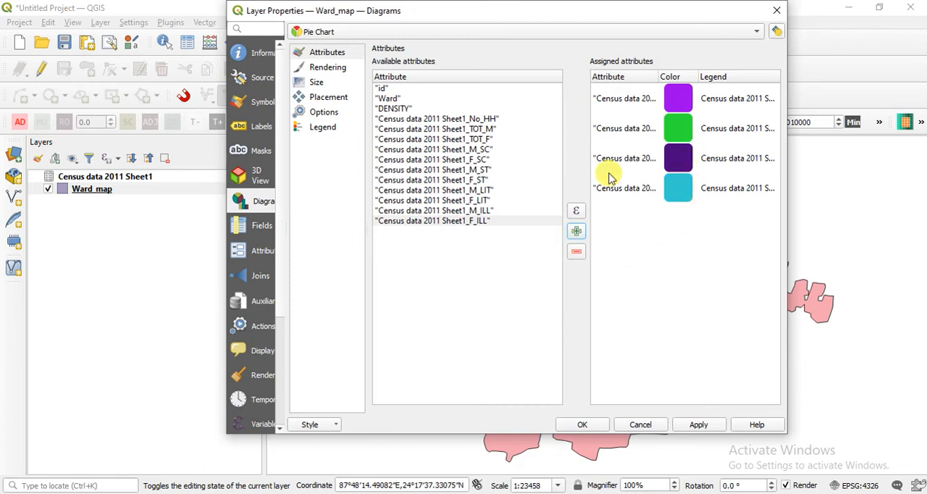
Change the pie chart color of the M_ILL attribute from dark purple to a pinkish red.
double_click(678, 159)
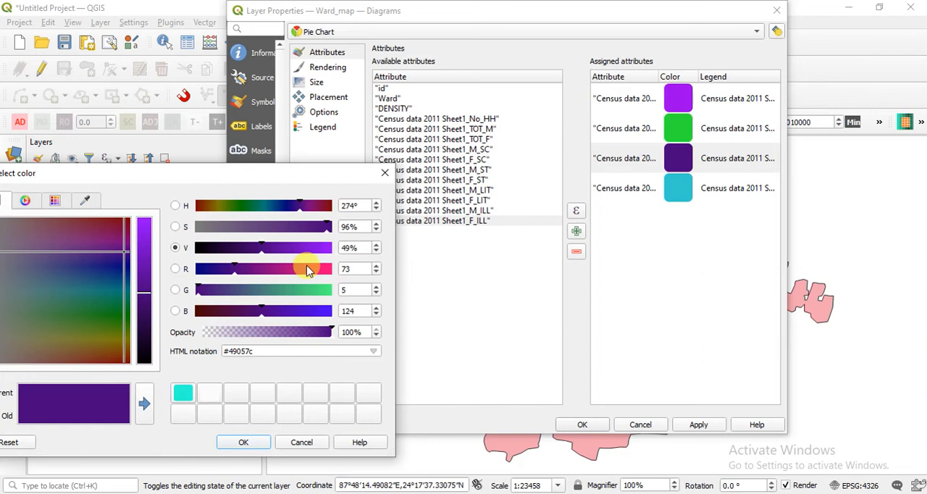
click(307, 270)
click(145, 397)
click(247, 440)
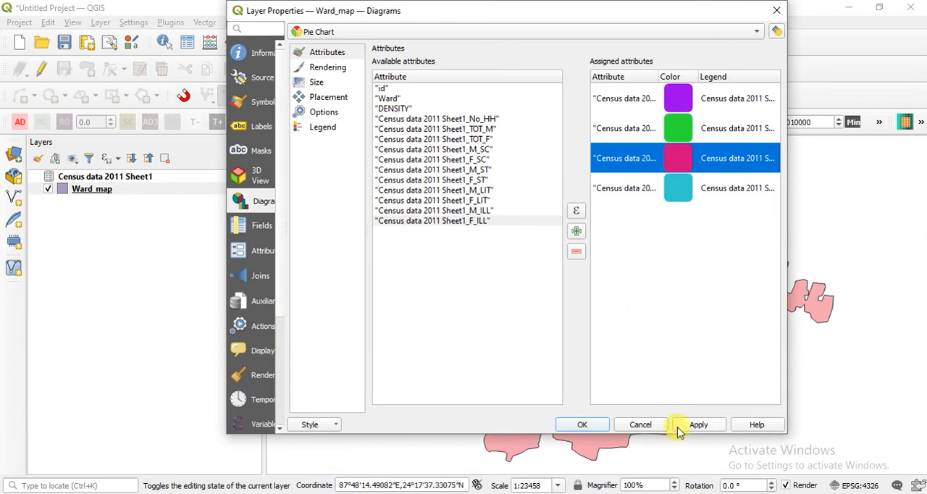
Apply the pie chart diagrams to the Ward_map layer and confirm the layer properties.
click(700, 428)
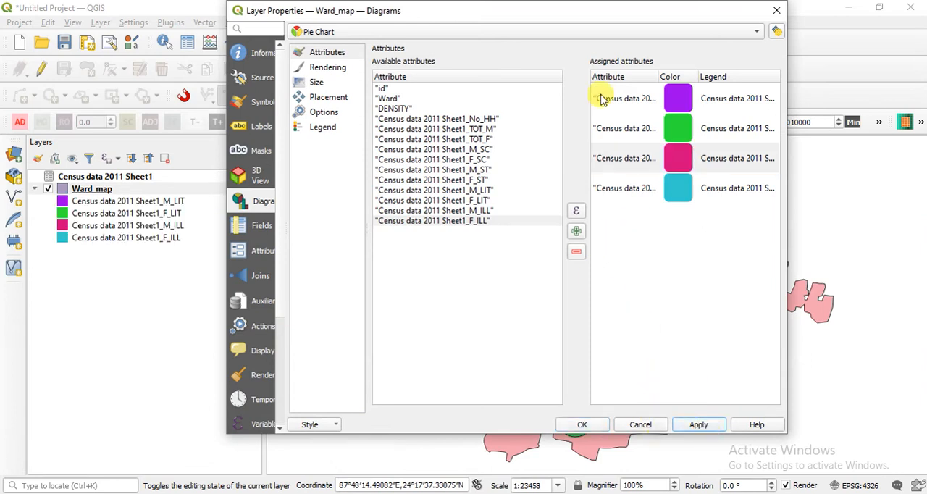
drag(602, 17, 260, 17)
click(236, 426)
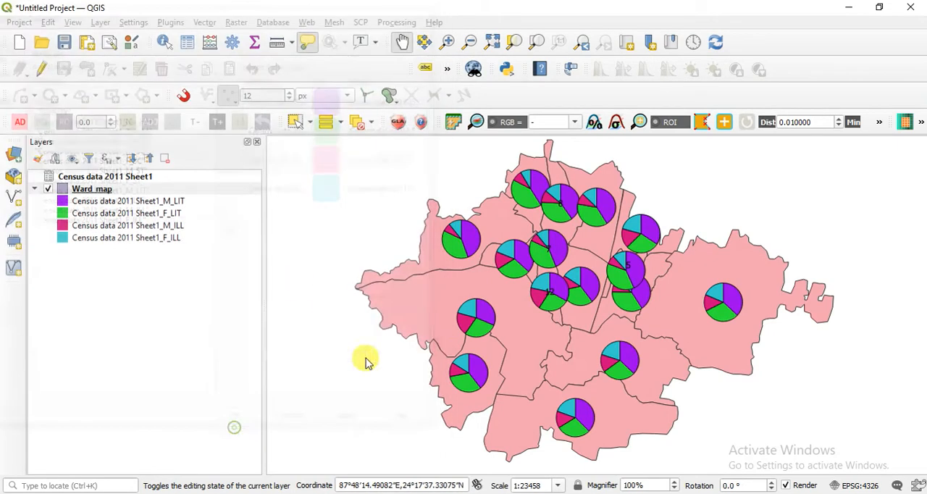
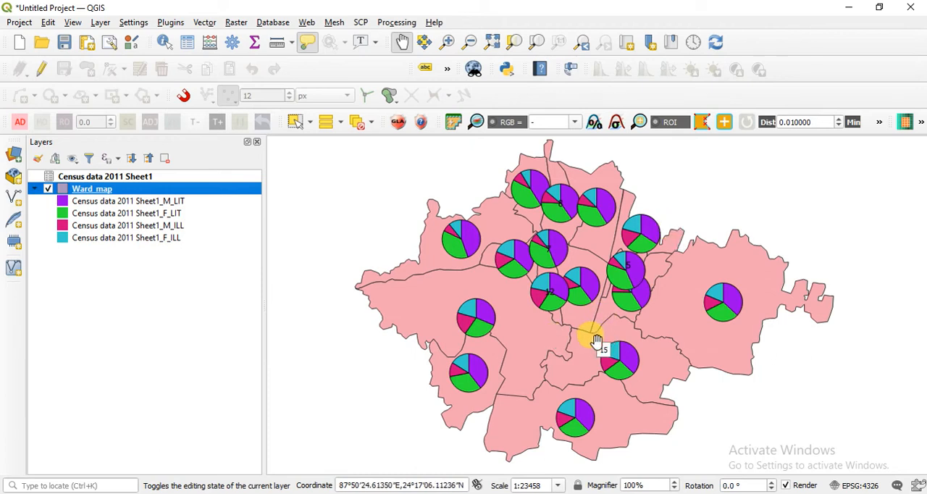
Open the diagram size settings in the Ward_map layer properties.
right_click(155, 191)
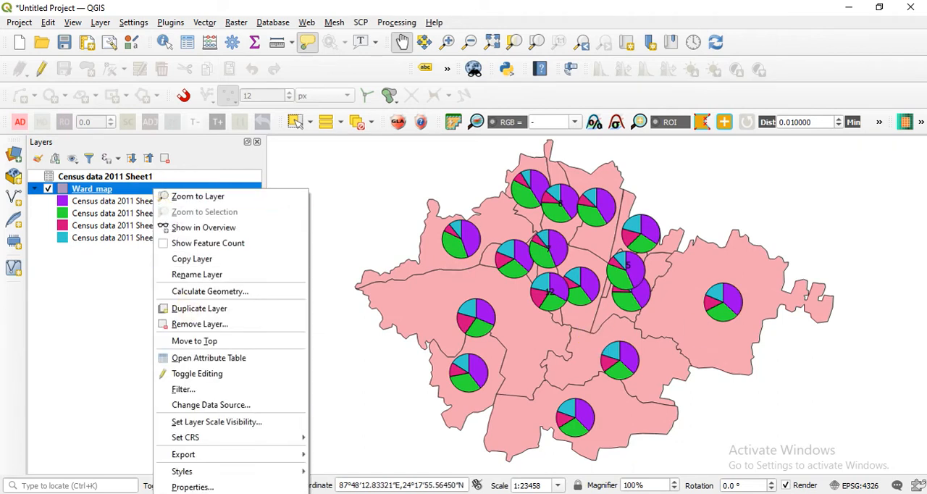
click(193, 486)
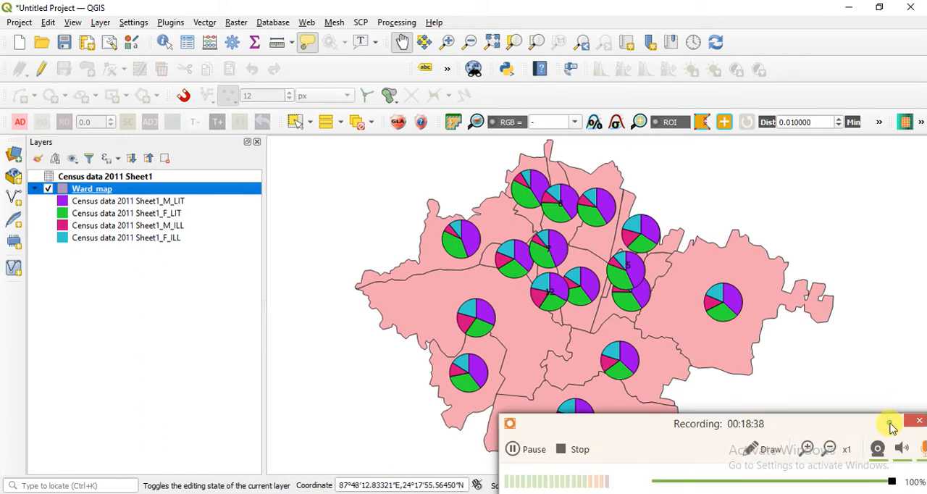
drag(213, 12, 279, 27)
click(233, 95)
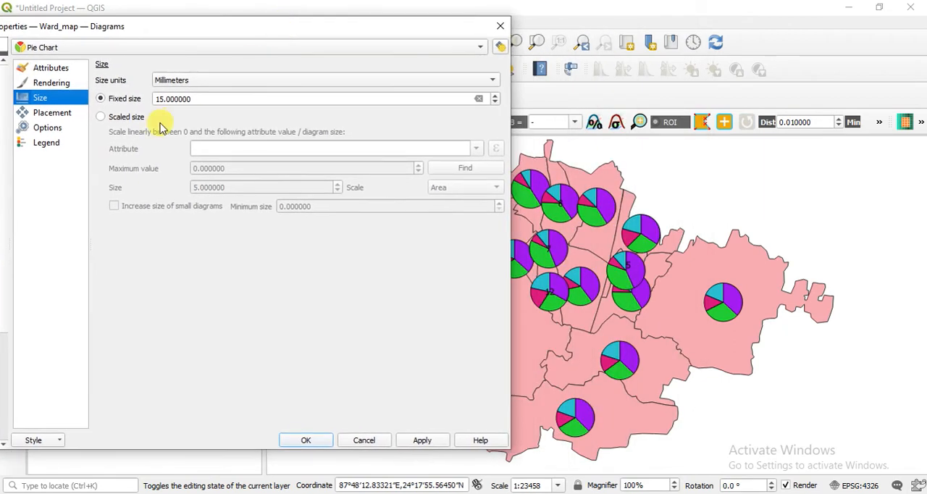
Set the pie charts to a fixed size of 8 mm and apply it to the map.
click(129, 117)
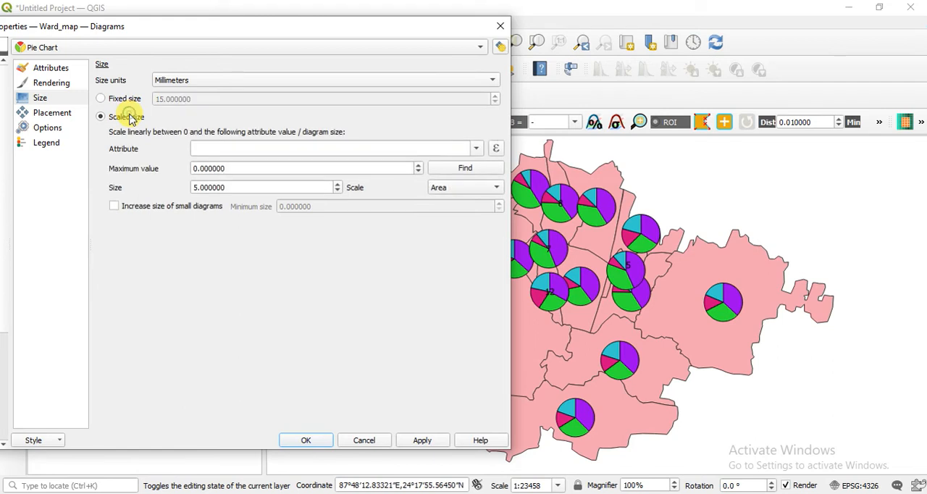
click(135, 99)
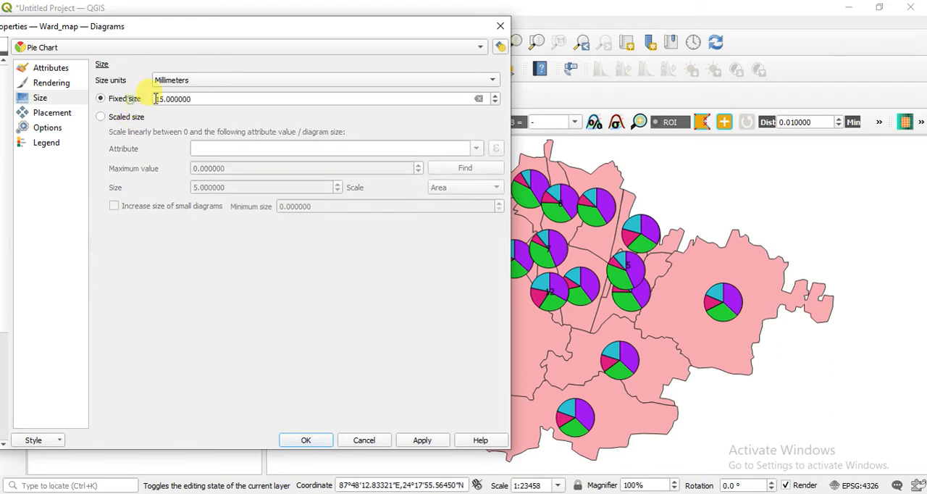
click(495, 102)
click(495, 102)
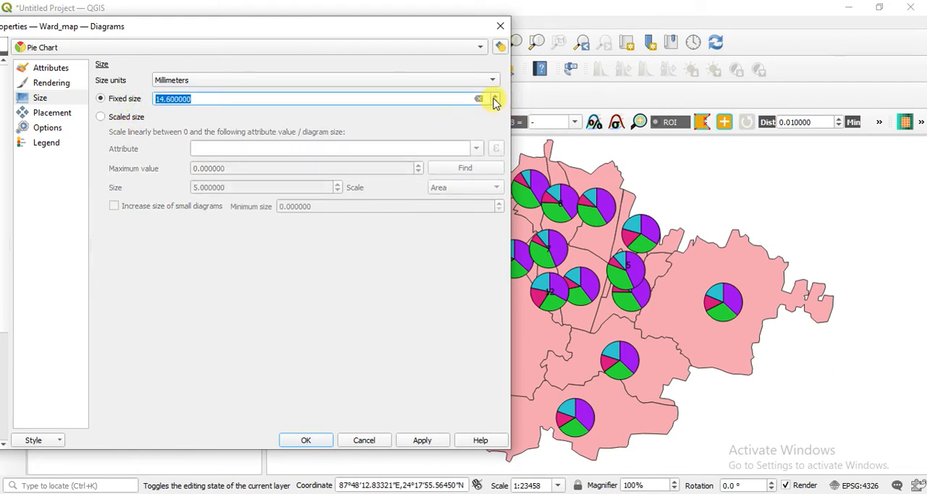
drag(288, 100, 45, 96)
text(8)
click(438, 440)
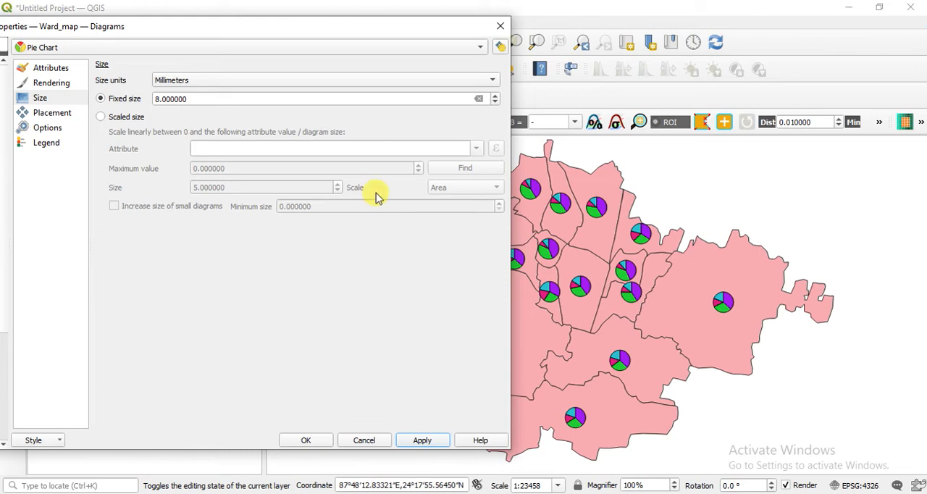
Reduce the pie charts' fixed size to 5 mm and apply it.
double_click(194, 95)
text(5)
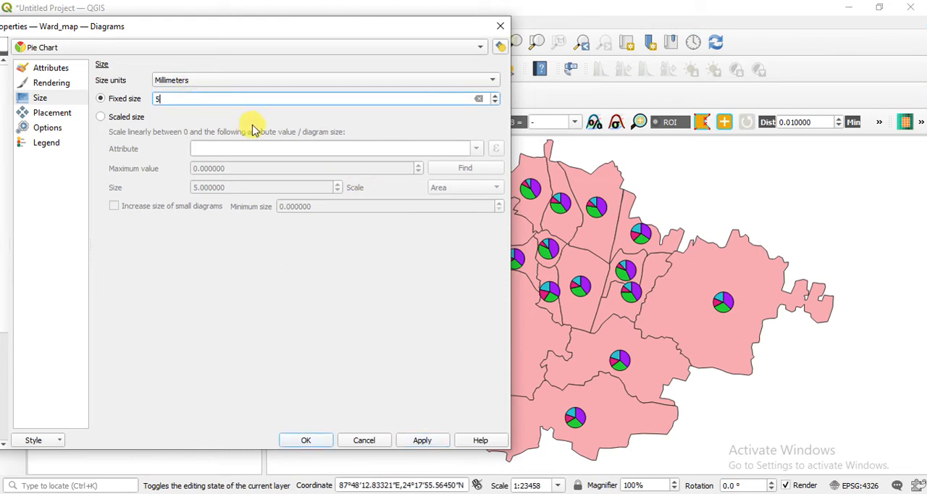
click(422, 439)
drag(316, 29, 371, 13)
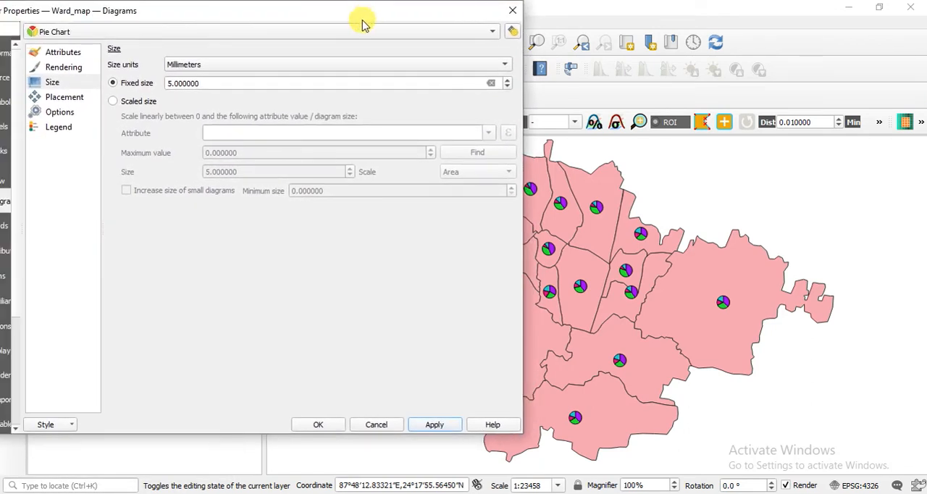
Set the pie chart placement to Inside Polygon and apply it.
click(74, 96)
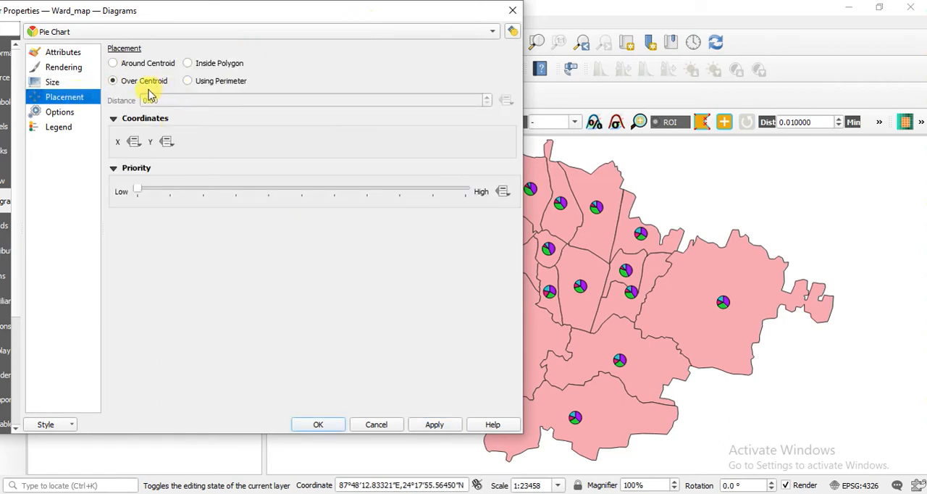
click(198, 65)
click(443, 426)
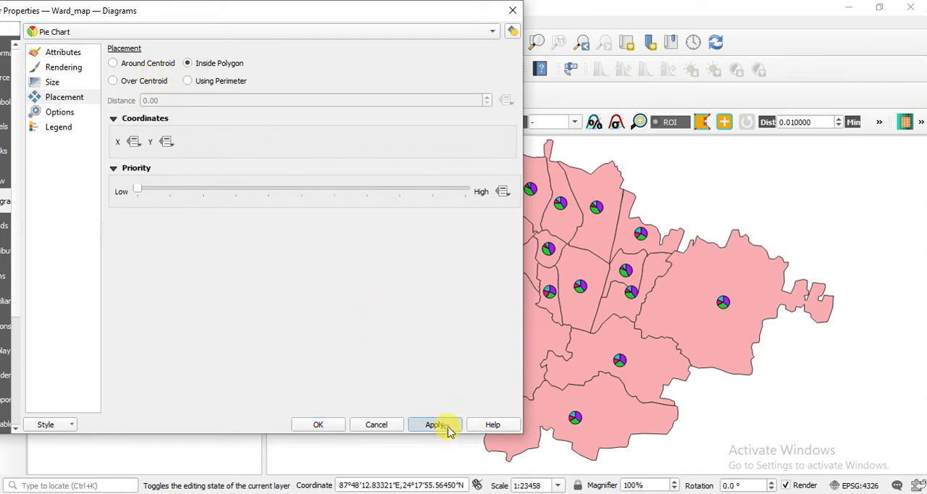
Try the Using Perimeter and Around Centroid placements for the pie charts, applying each to the map.
drag(400, 11, 332, 14)
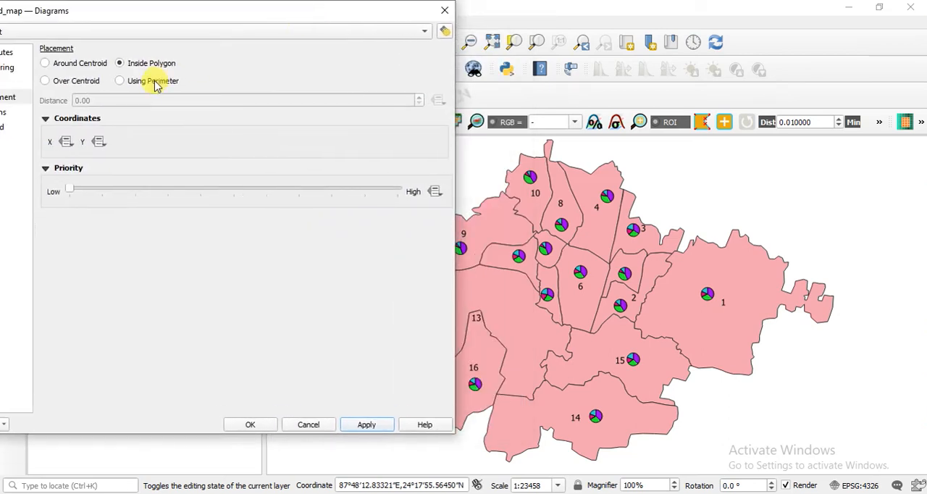
click(378, 427)
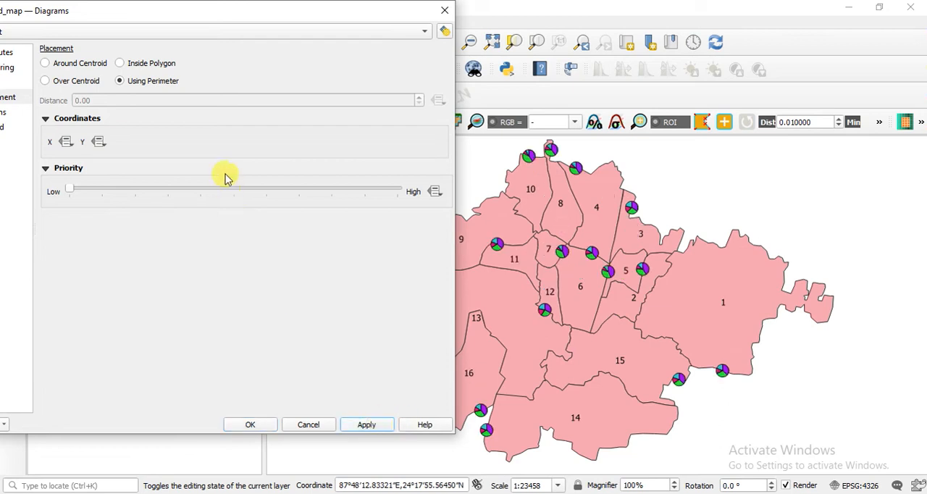
click(45, 63)
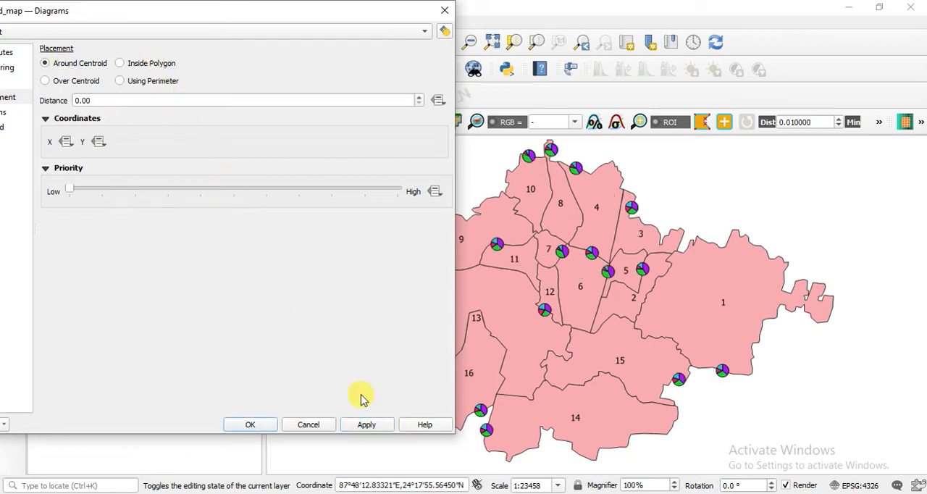
click(372, 428)
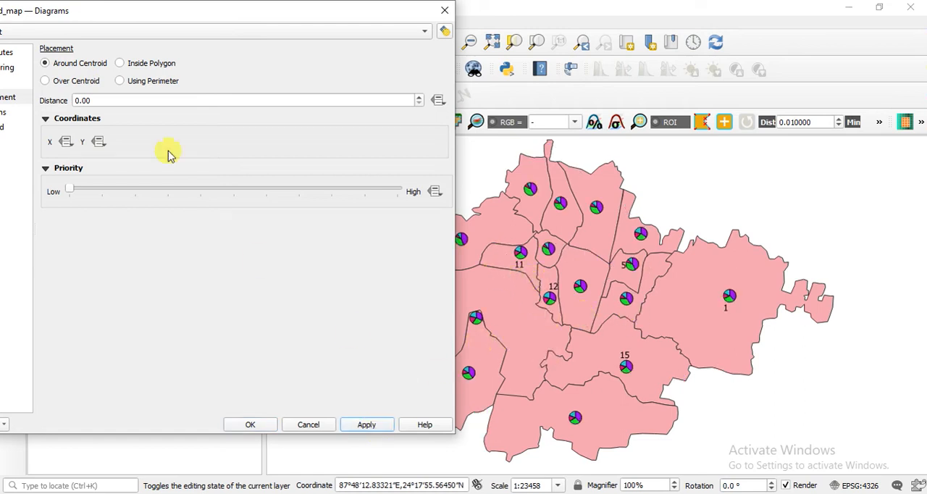
Return the pie chart placement to Inside Polygon and apply it to the wards.
click(121, 63)
click(381, 426)
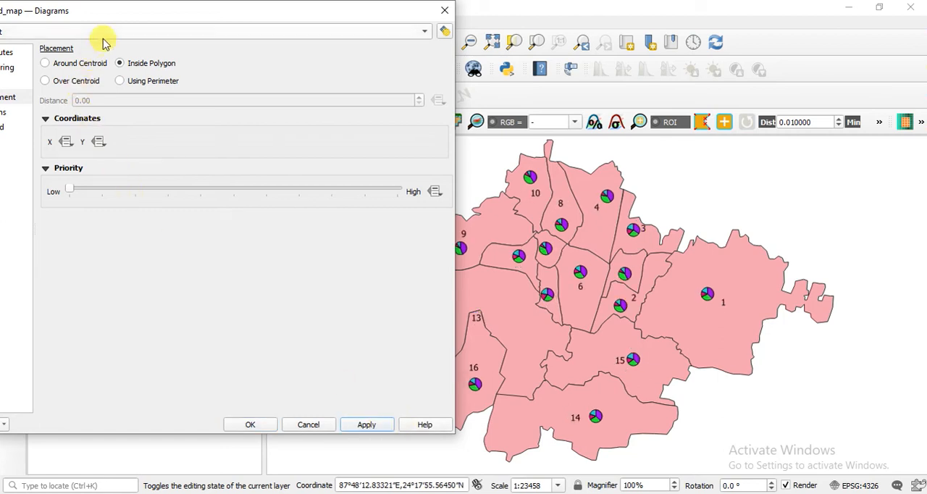
drag(116, 9, 206, 9)
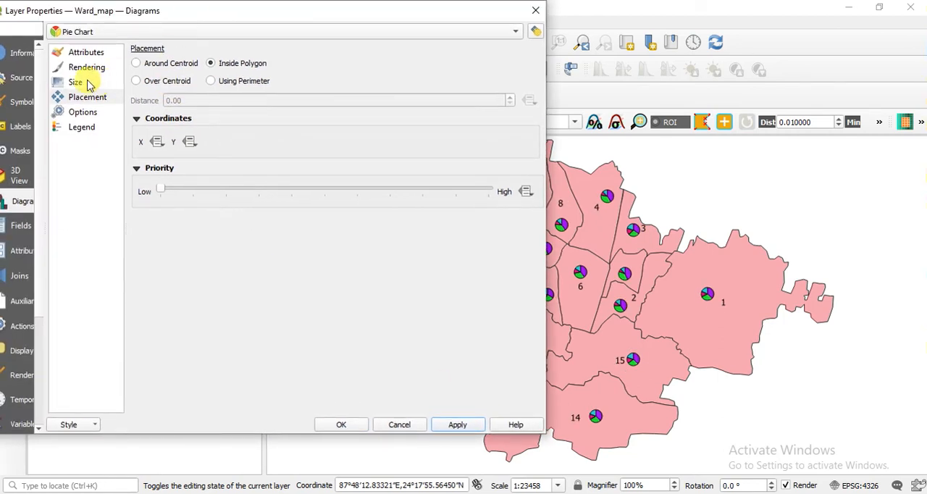
Set the pie charts' fixed size to 10 mm and apply it.
click(88, 82)
drag(229, 83, 147, 85)
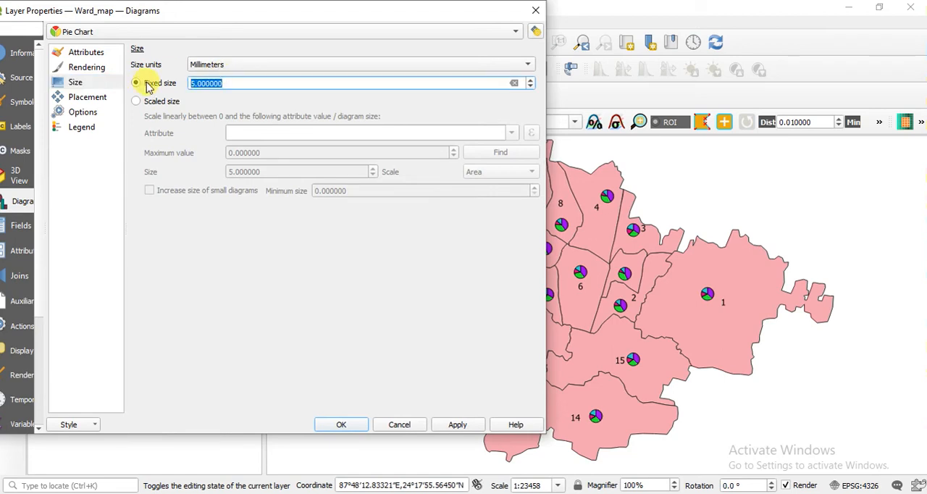
text(10)
click(460, 427)
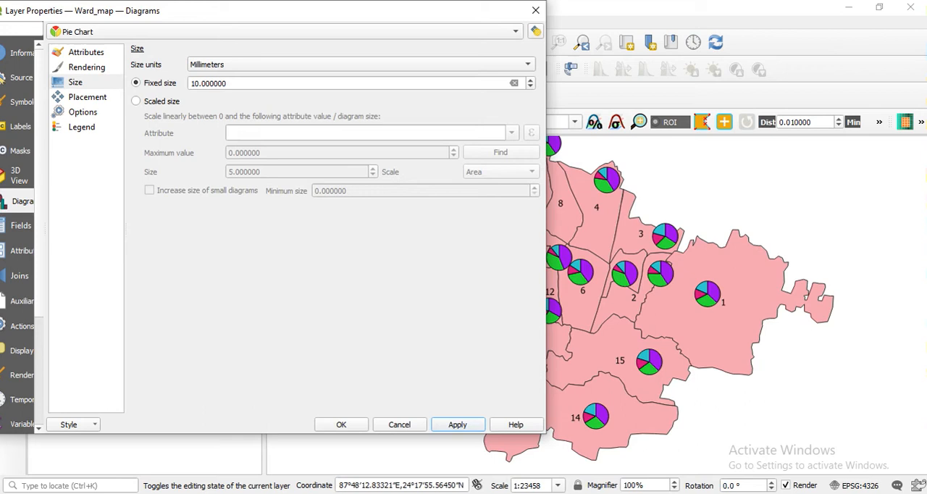
Set the pie charts' fixed size back to 5 mm, apply it and confirm the layer properties.
drag(213, 13, 180, 20)
drag(231, 86, 68, 85)
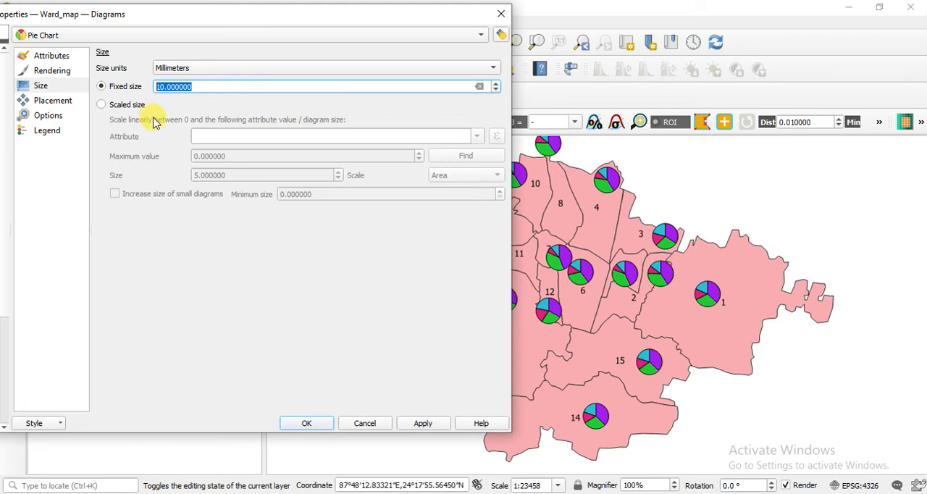
text(5)
click(420, 422)
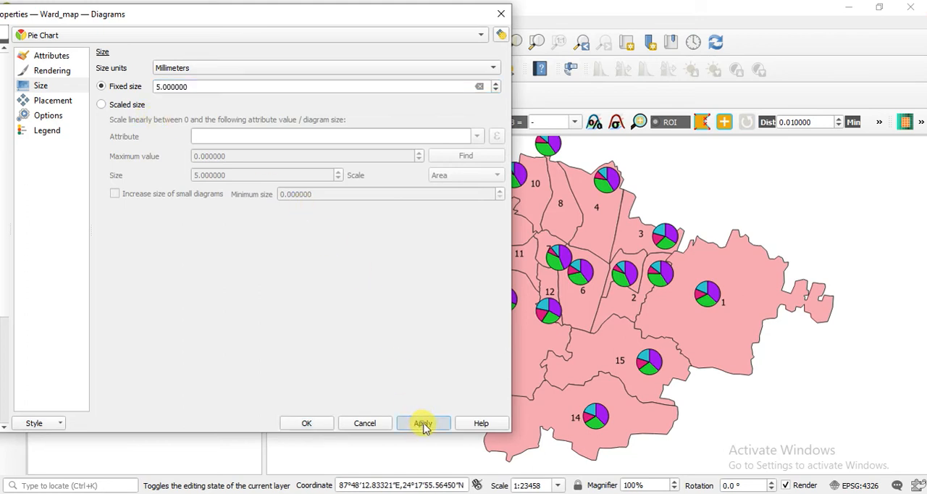
click(328, 426)
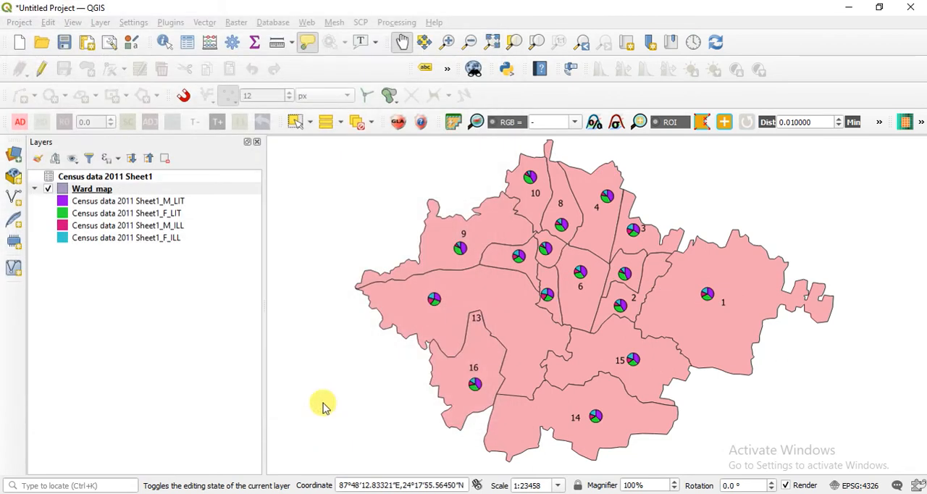
Open the Symbology settings of the Ward_map layer and select its Simple fill symbol layer.
mouse_move(492, 333)
mouse_down()
mouse_move(420, 319)
mouse_move(440, 345)
mouse_move(502, 337)
mouse_up()
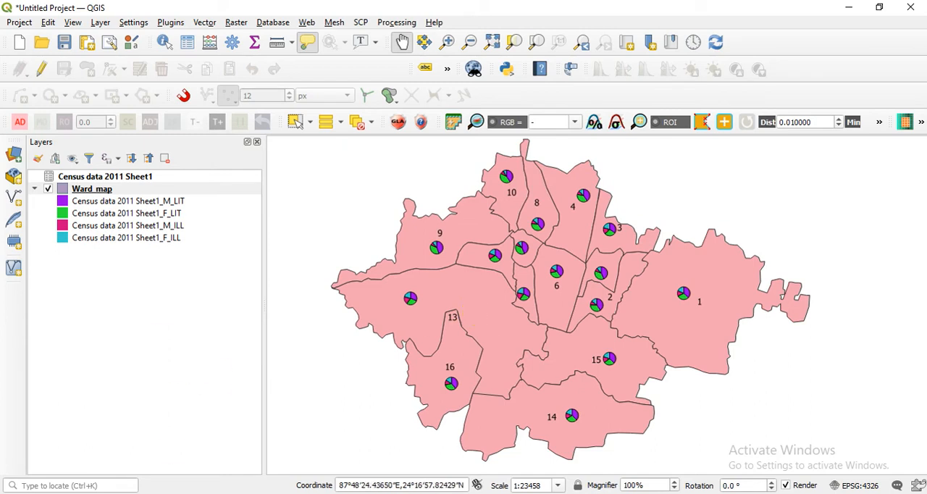
right_click(127, 189)
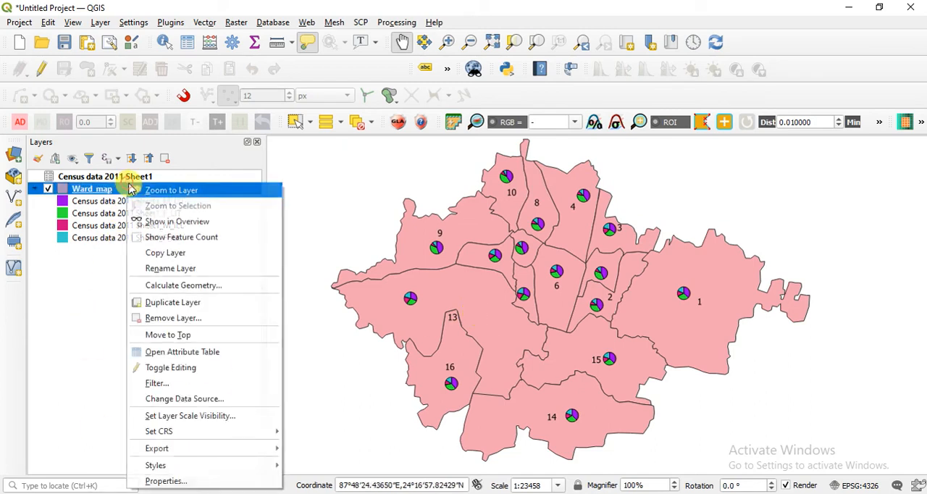
click(229, 482)
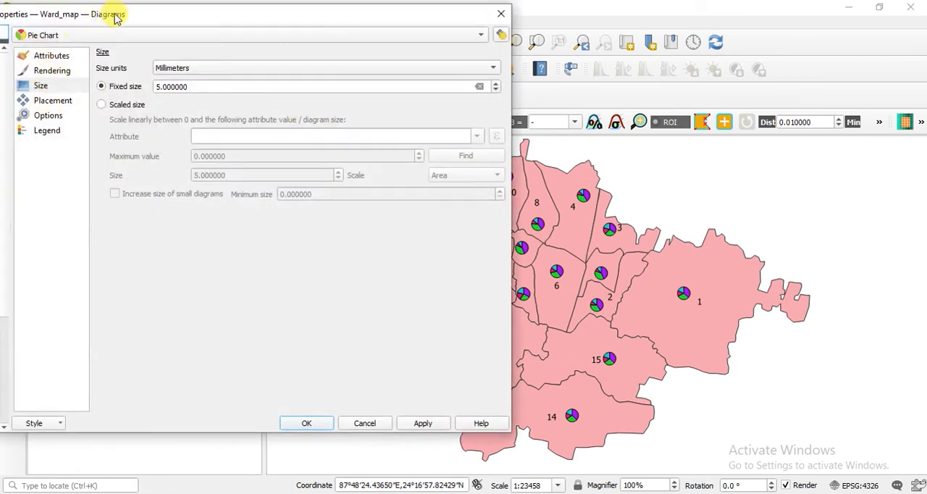
drag(116, 14, 276, 10)
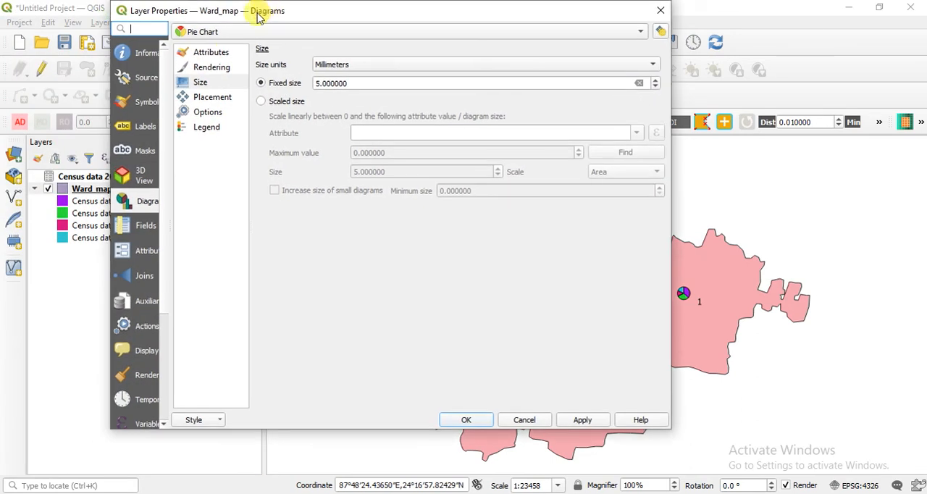
click(141, 353)
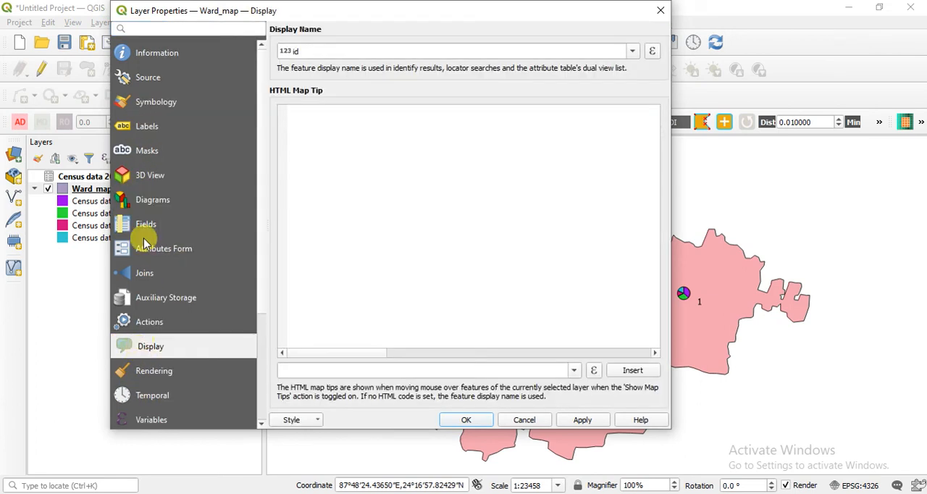
click(175, 101)
drag(414, 10, 171, 32)
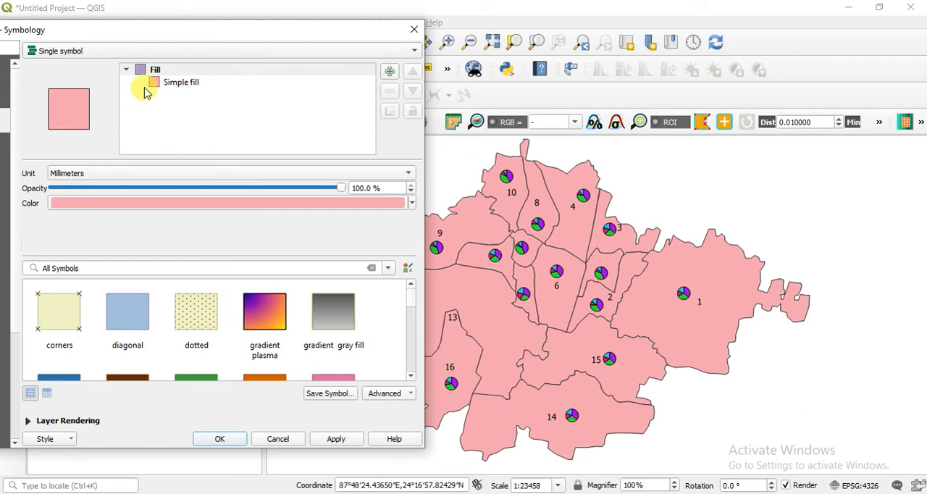
click(166, 84)
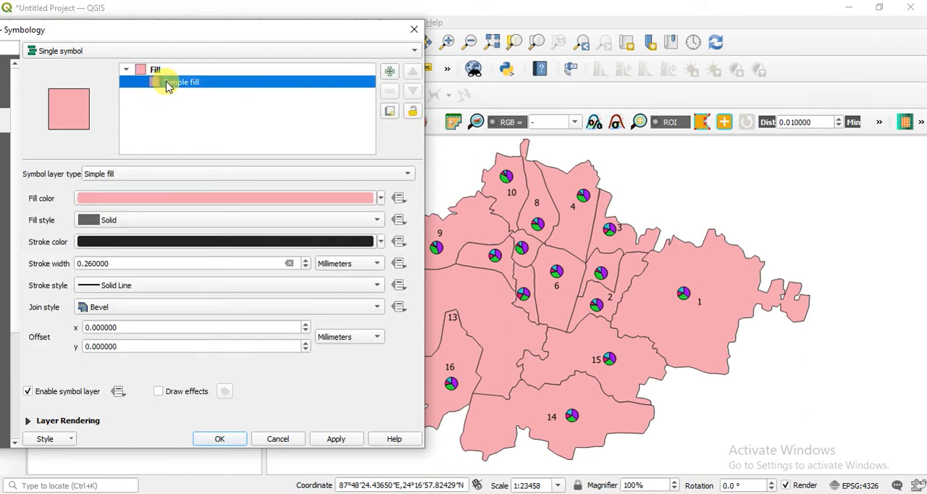
Keep the Simple fill layer type, set its fill style to No Brush and apply it to the wards.
click(191, 176)
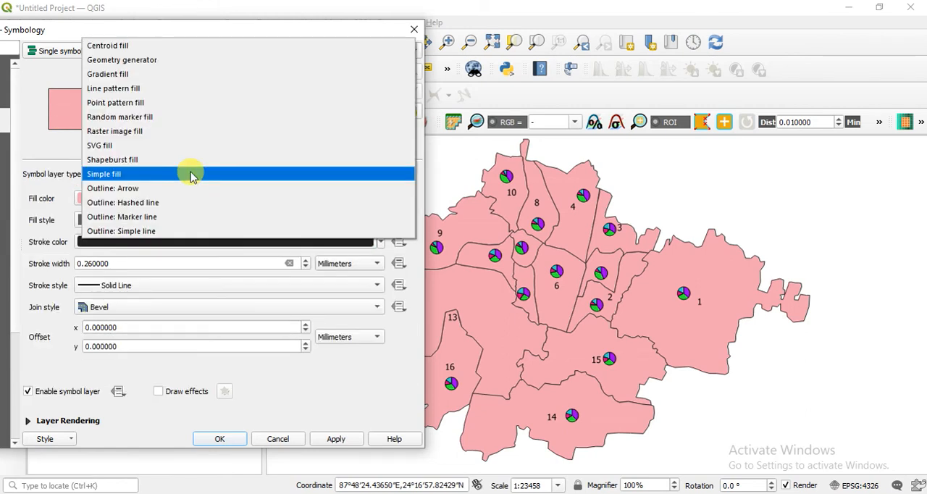
click(191, 176)
click(195, 221)
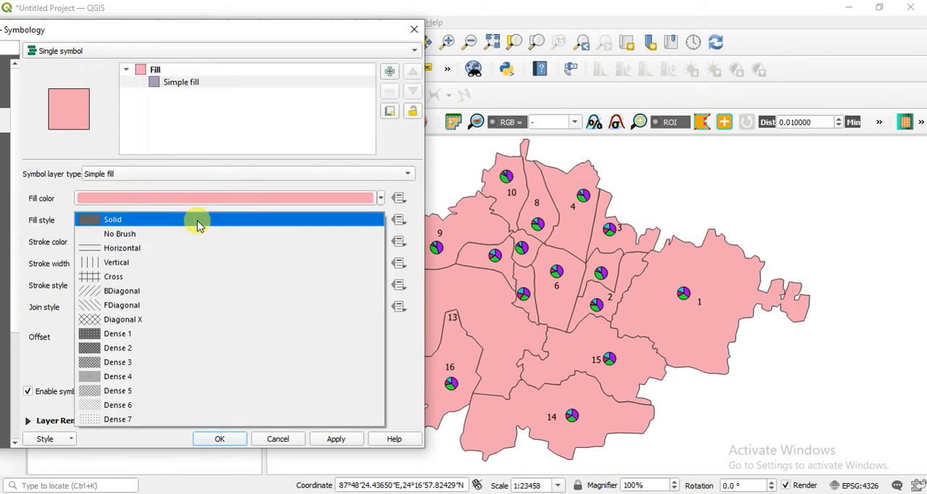
click(193, 234)
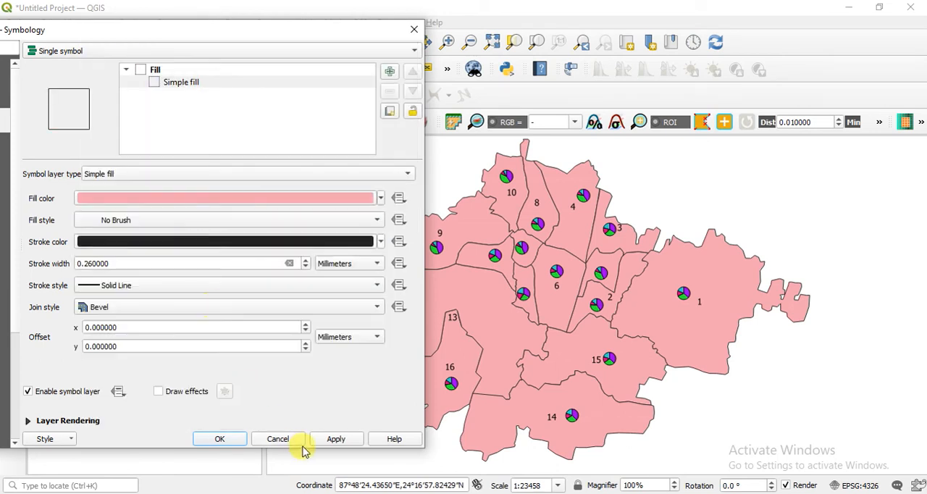
click(328, 444)
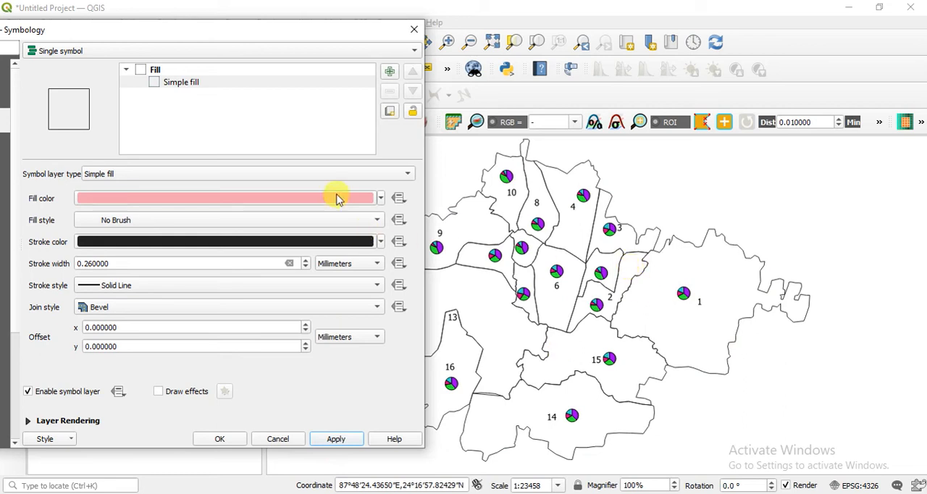
Set the ward fill style to Solid, choose a light beige fill colour (#ece1ae) and apply it.
click(230, 219)
click(189, 205)
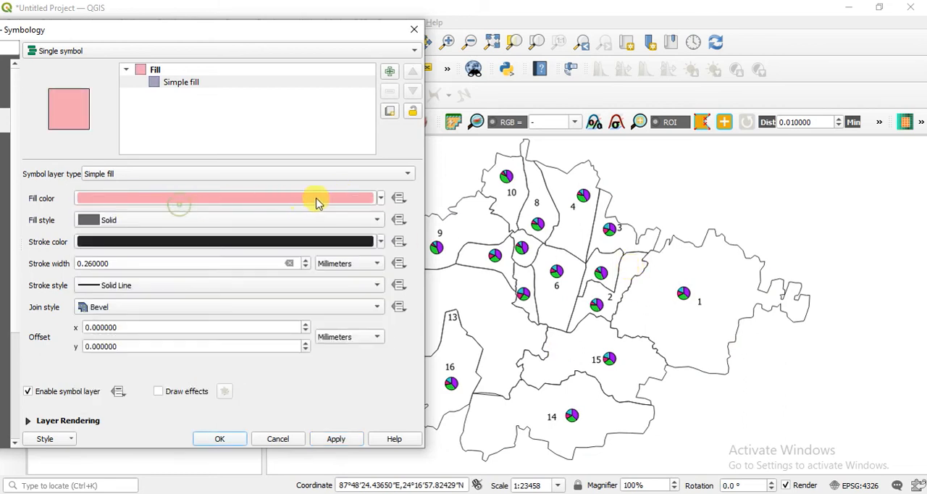
click(382, 198)
drag(145, 305, 97, 247)
click(90, 255)
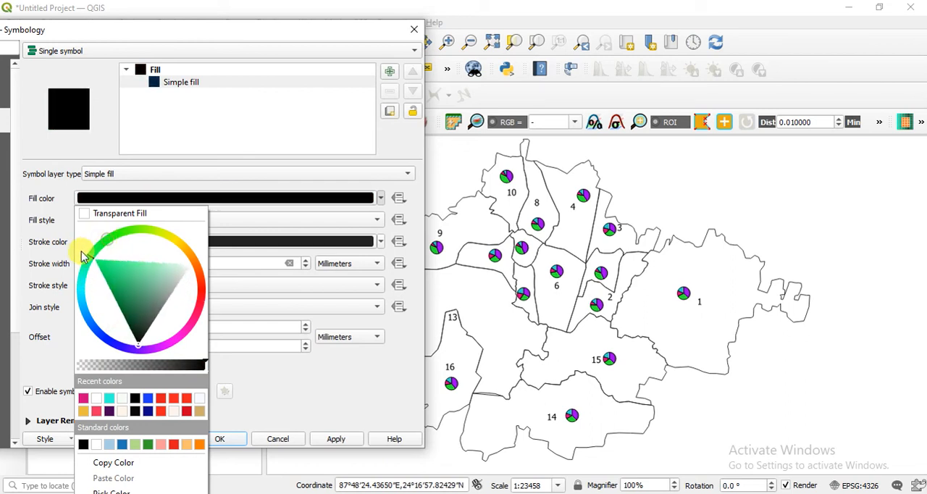
click(106, 281)
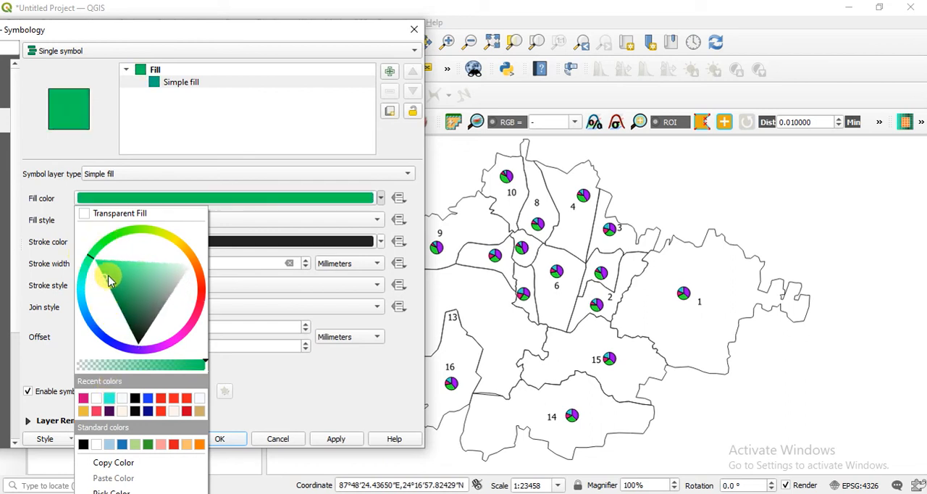
mouse_move(114, 281)
mouse_down()
mouse_move(147, 282)
mouse_move(138, 317)
mouse_move(145, 352)
mouse_move(196, 259)
mouse_move(185, 250)
mouse_up()
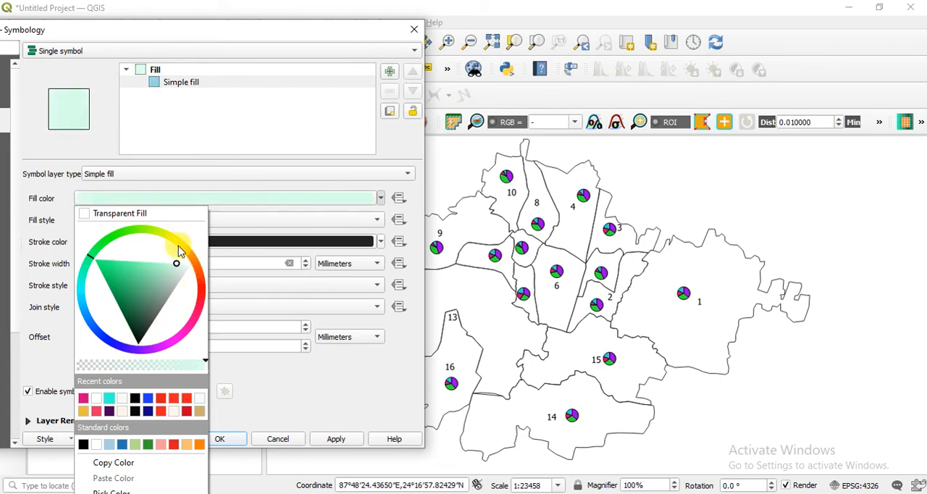
click(180, 247)
drag(159, 326, 163, 310)
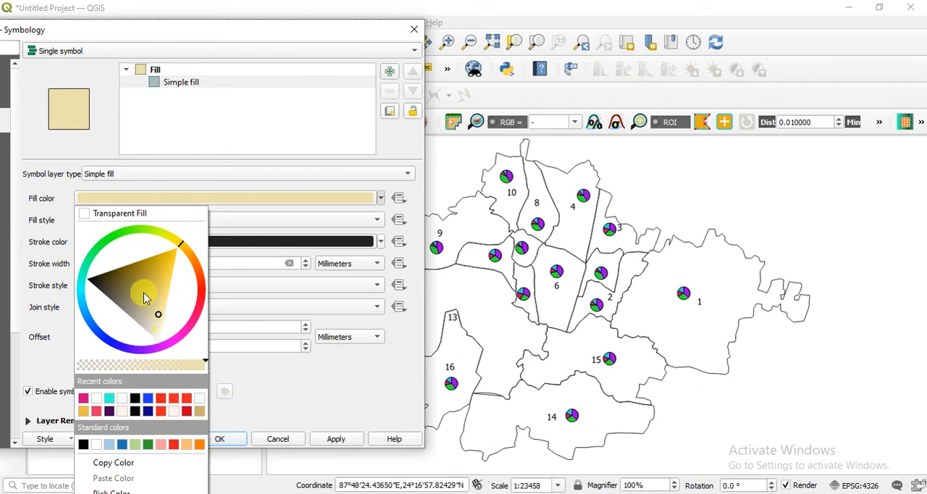
click(333, 439)
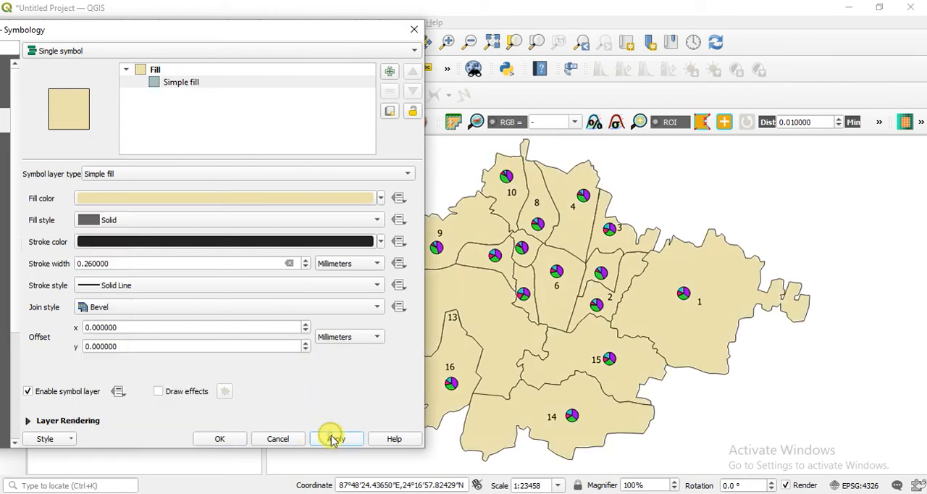
Set the ward fill style back to No Brush, apply it and confirm the symbology settings.
click(263, 198)
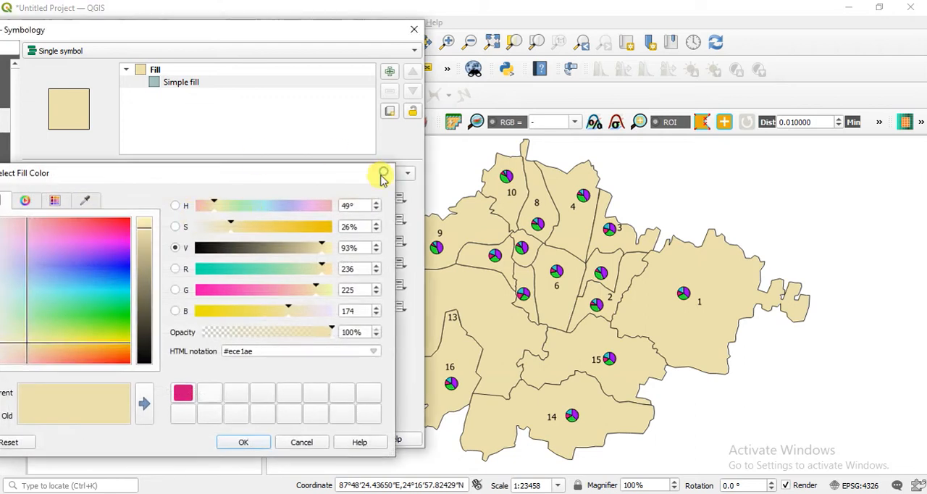
click(382, 171)
click(239, 217)
click(186, 239)
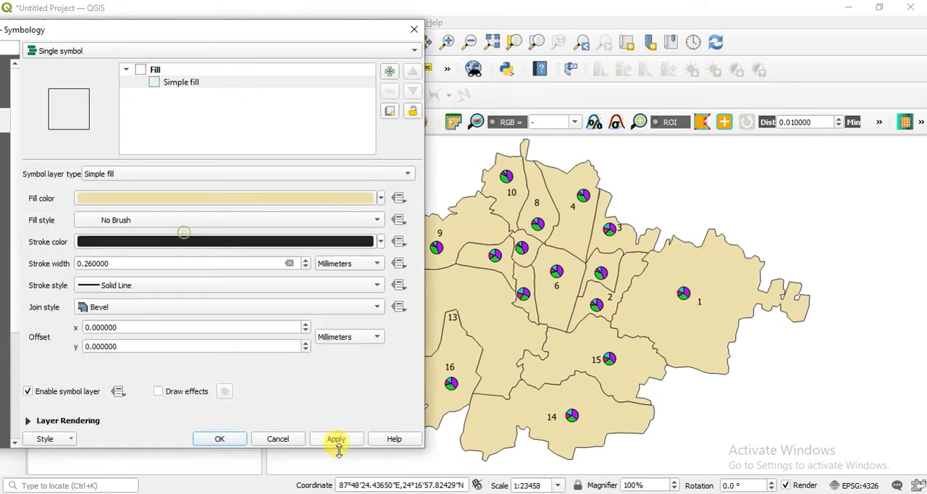
click(342, 439)
click(219, 439)
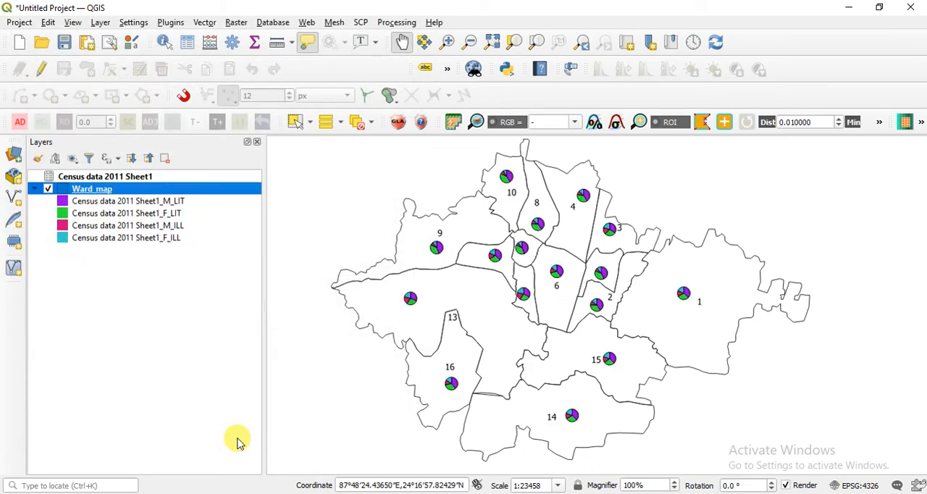
click(604, 493)
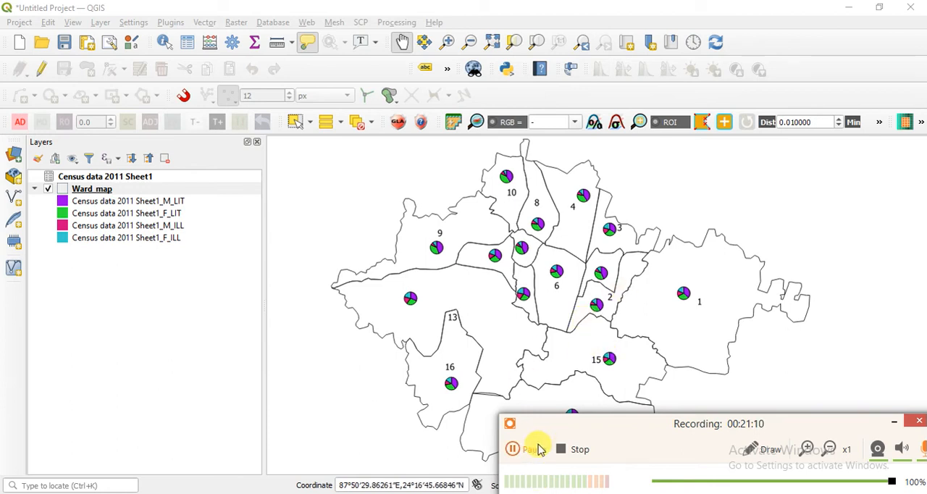
click(535, 447)
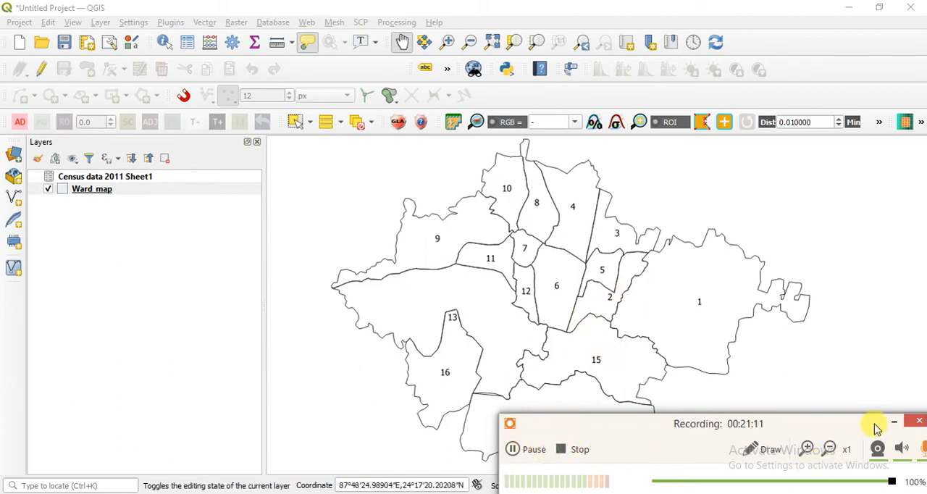
click(894, 422)
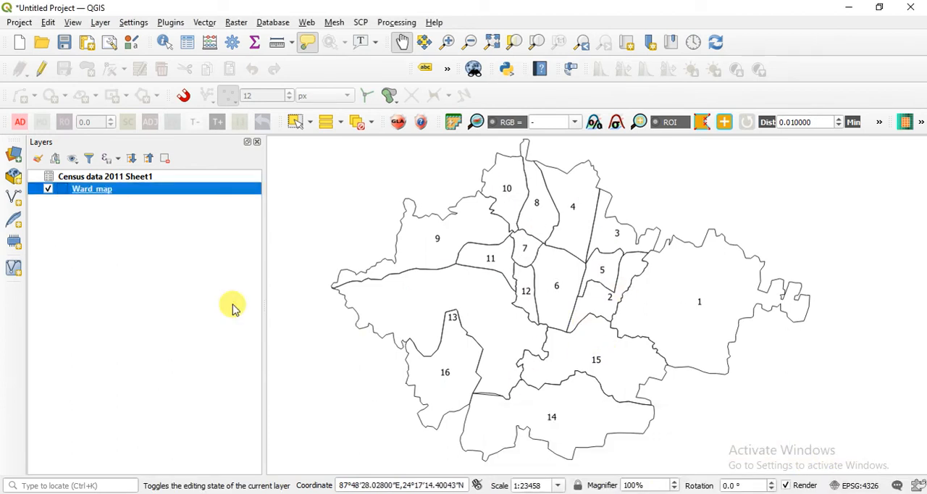
key(alt+Tab)
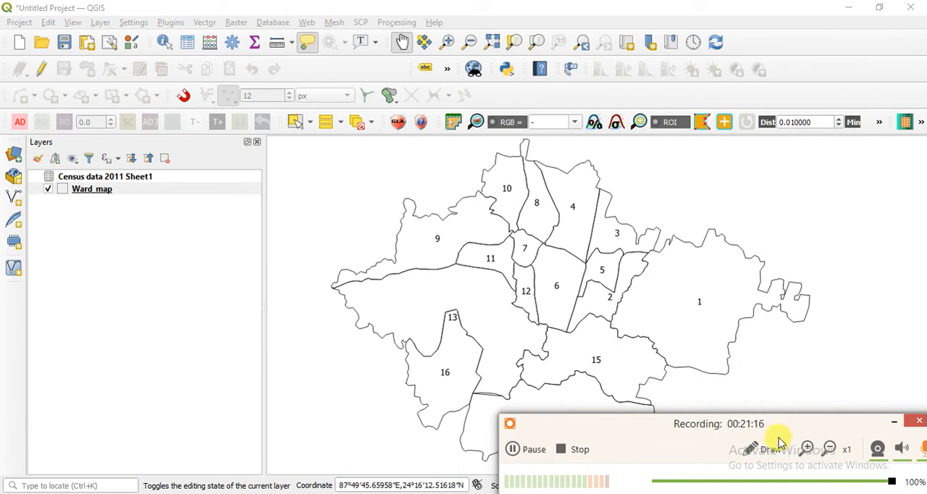
click(894, 422)
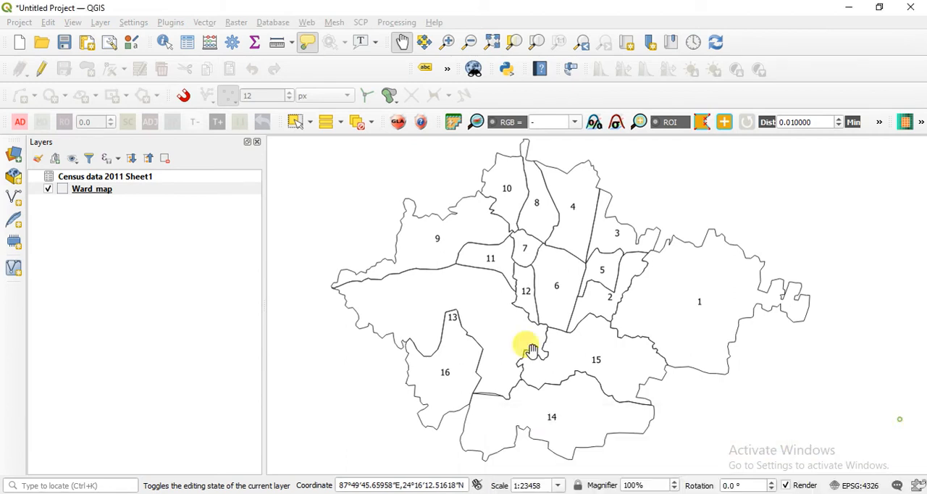
Open the diagram settings in the Ward_map layer properties and choose Histogram as the diagram type.
right_click(166, 191)
click(221, 488)
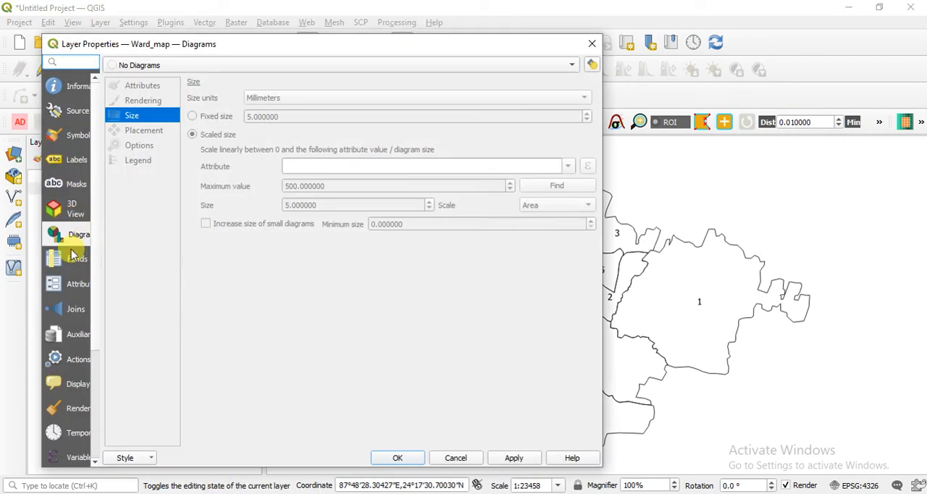
click(186, 67)
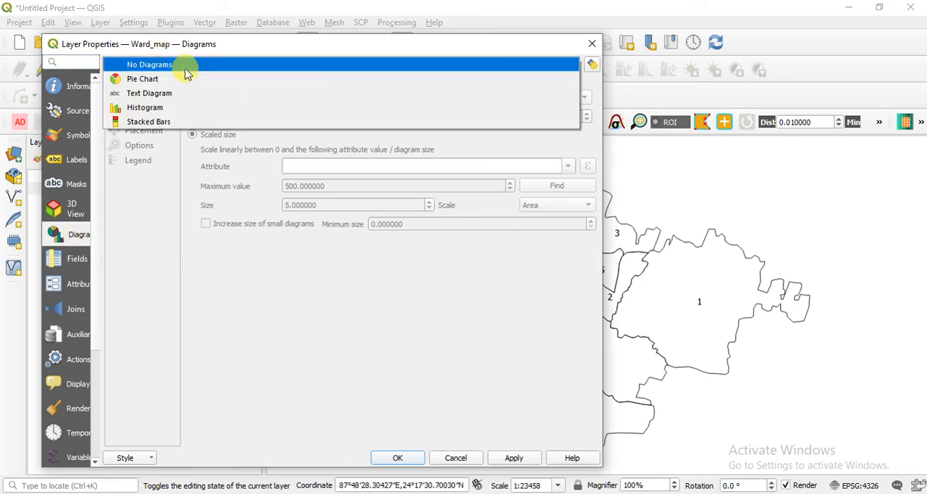
click(208, 110)
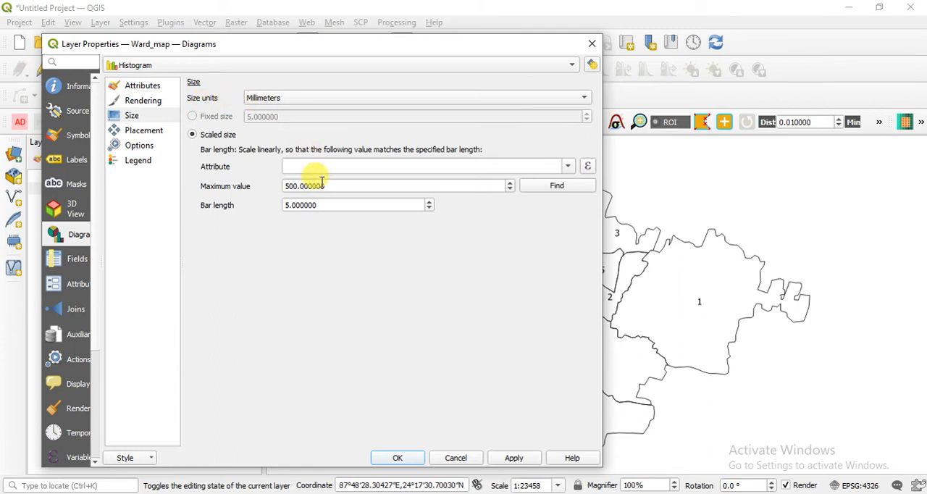
Remove the F_ILL and M_ILL fields from the histogram's assigned attributes, keeping M_LIT and F_LIT, and apply.
click(159, 87)
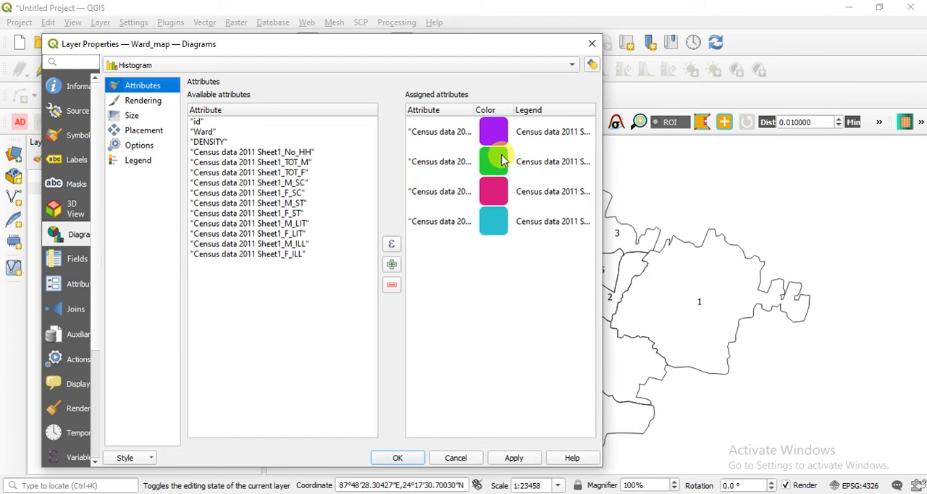
click(500, 229)
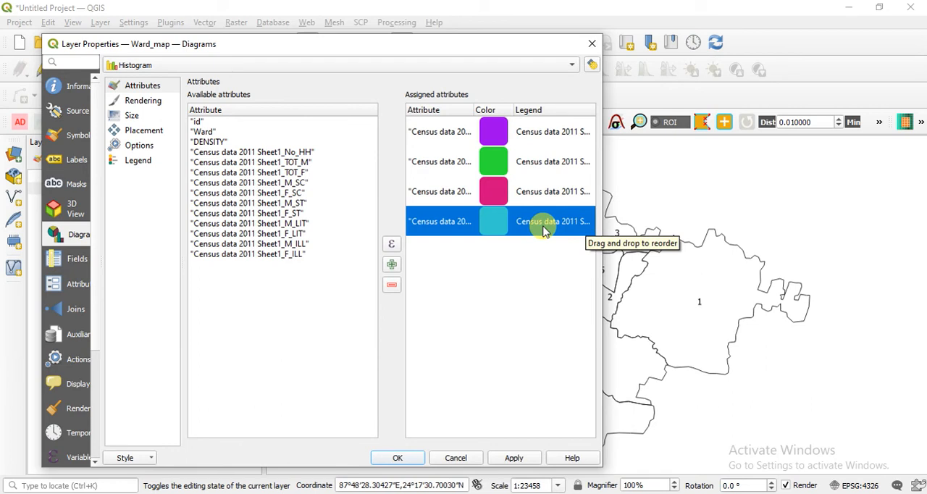
click(392, 285)
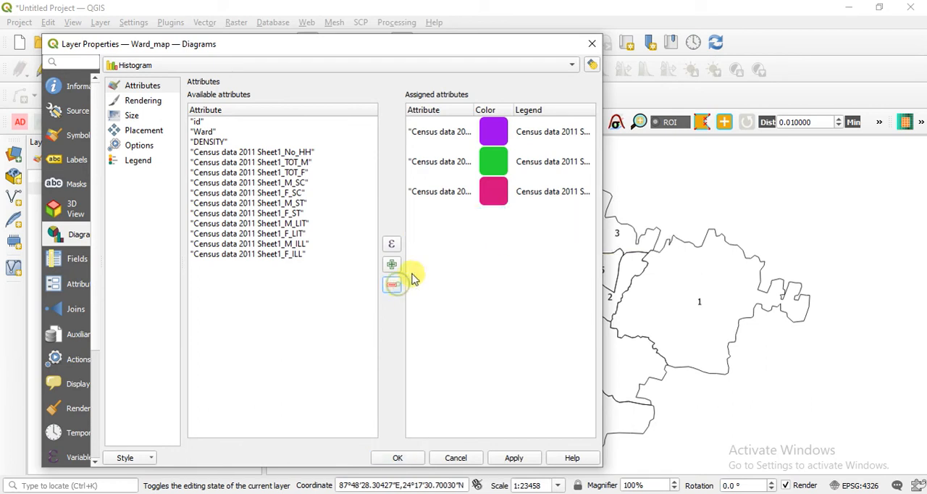
click(516, 194)
click(389, 287)
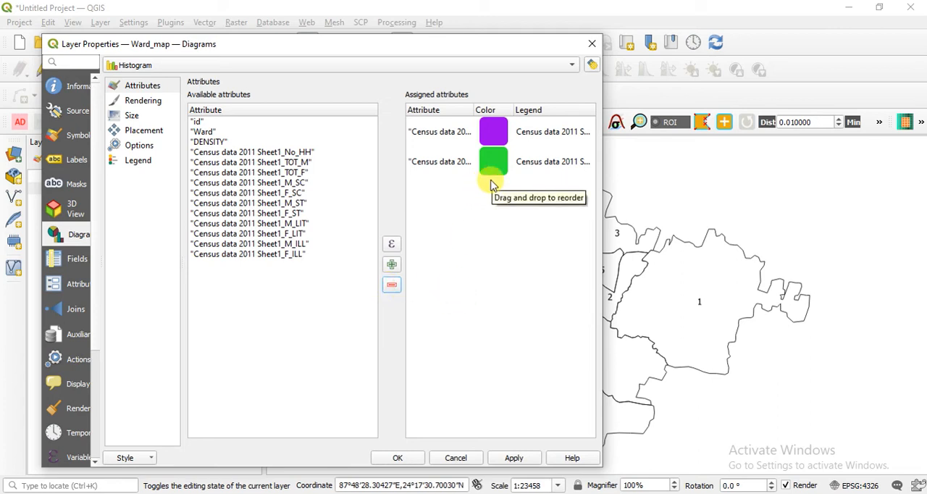
click(528, 458)
Change the histogram colour of the male literacy attribute (M_LIT) to orange #ea7d00.
drag(96, 45, 161, 31)
double_click(376, 126)
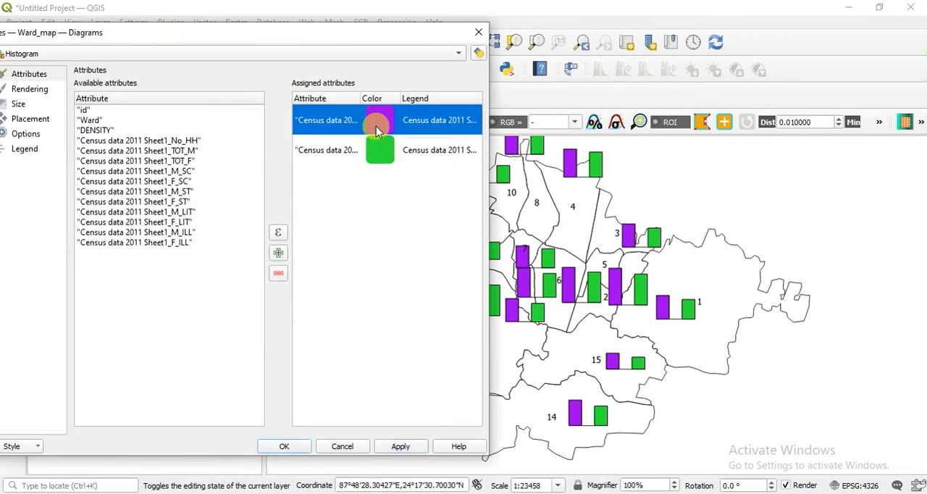
drag(265, 228, 211, 227)
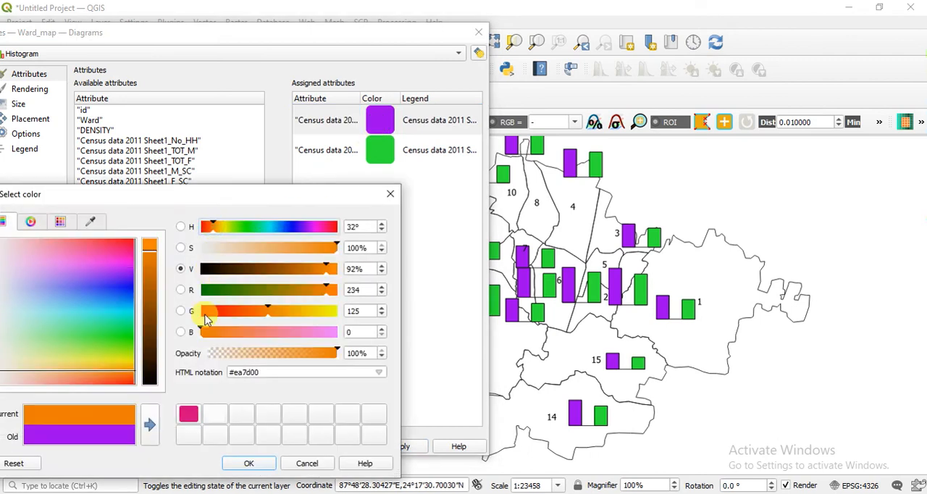
click(152, 424)
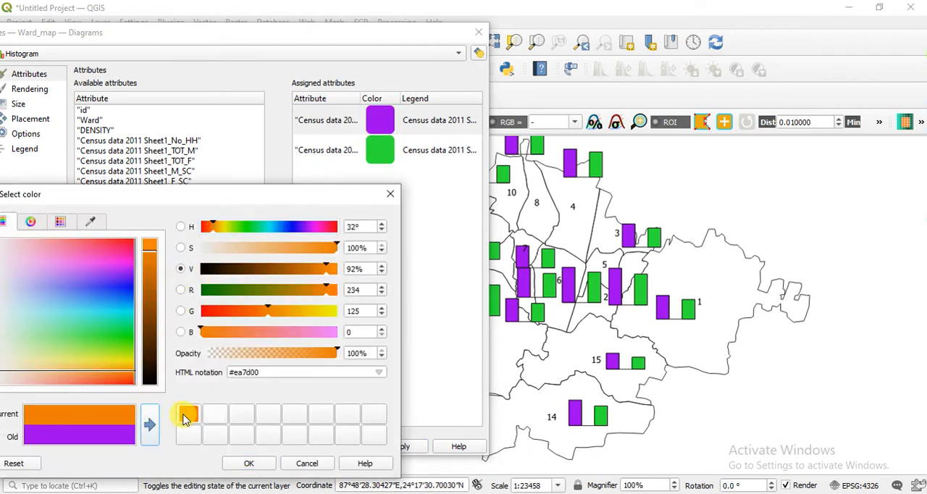
click(247, 463)
Change the colour of the female literacy attribute (F_LIT) to yellow-green #d1e671 and apply the histogram colours.
double_click(372, 150)
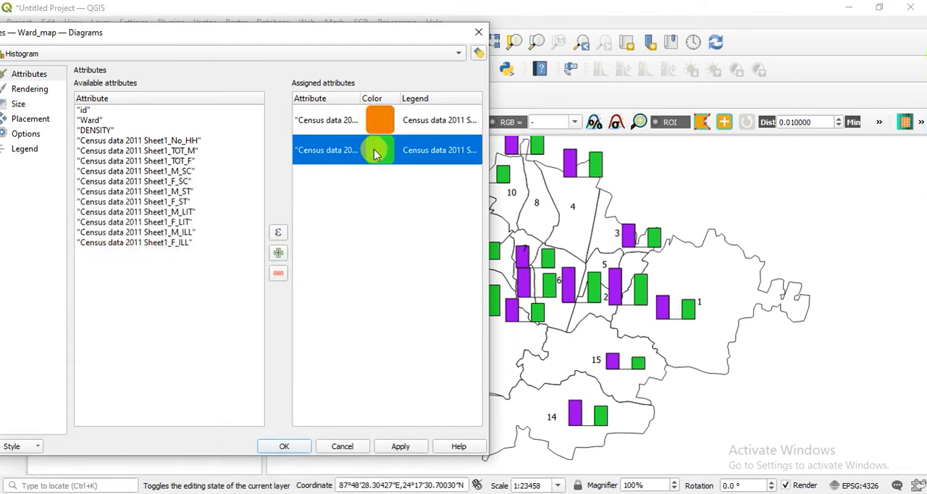
drag(124, 325, 67, 361)
click(148, 425)
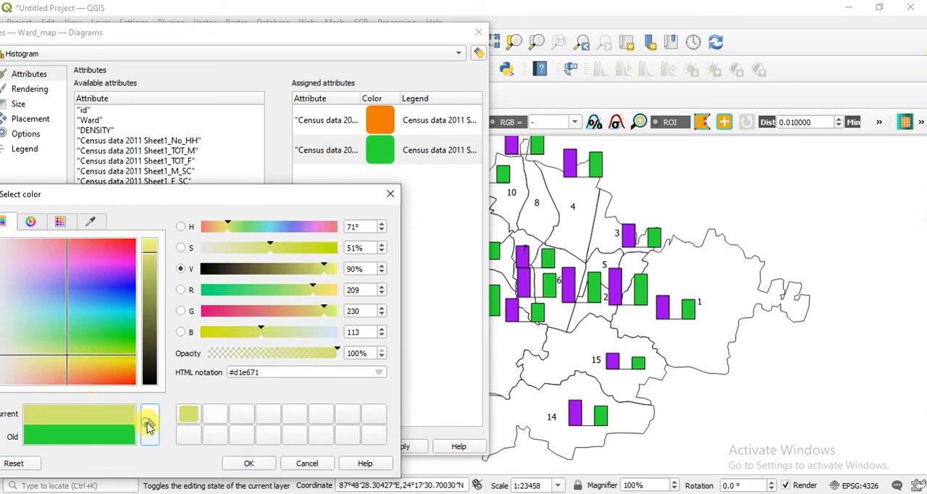
click(257, 464)
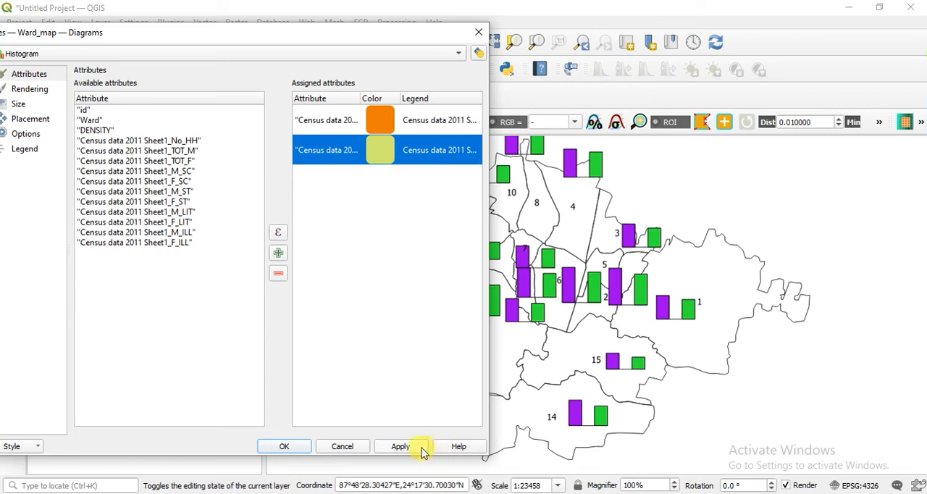
click(422, 448)
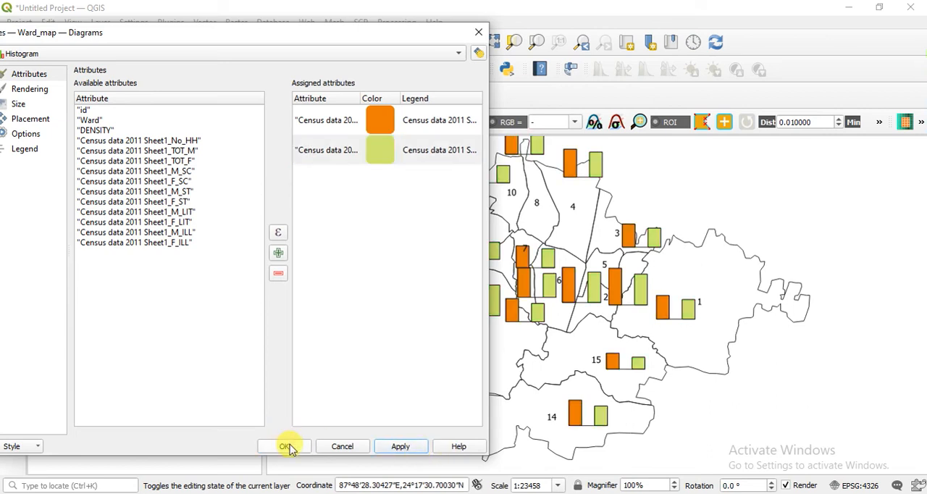
Set the maximum value for the histogram's scaled size to 10000 and apply it.
drag(310, 32, 376, 38)
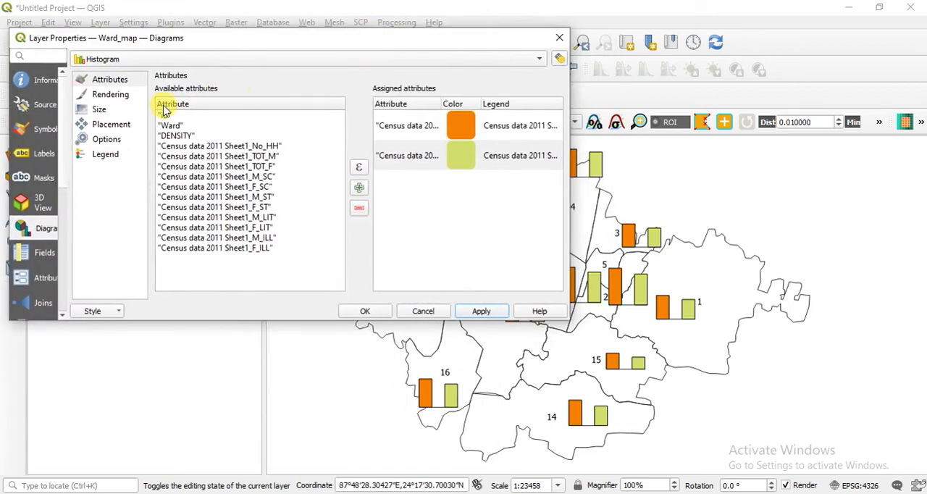
click(114, 111)
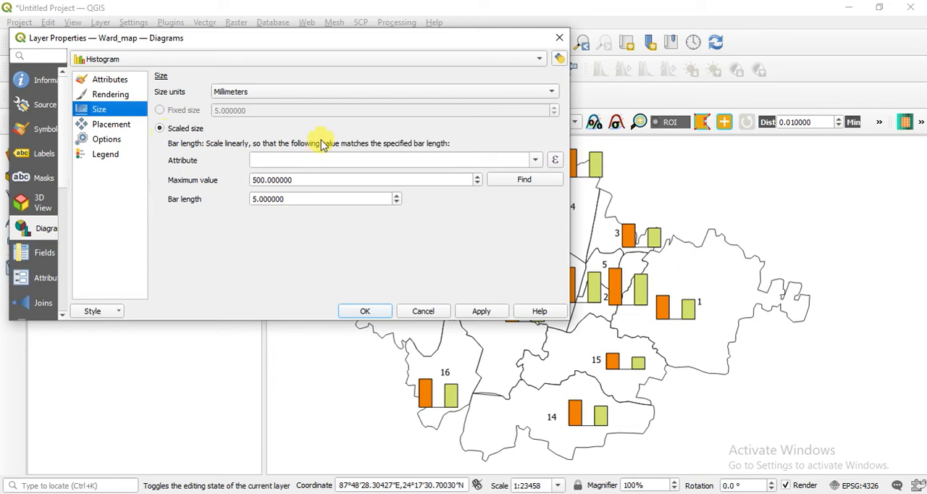
drag(314, 319, 300, 373)
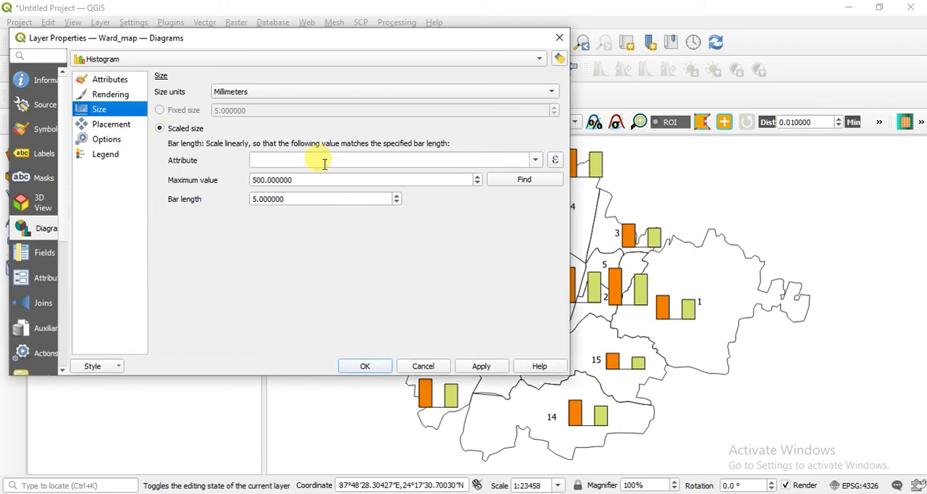
drag(293, 42, 206, 30)
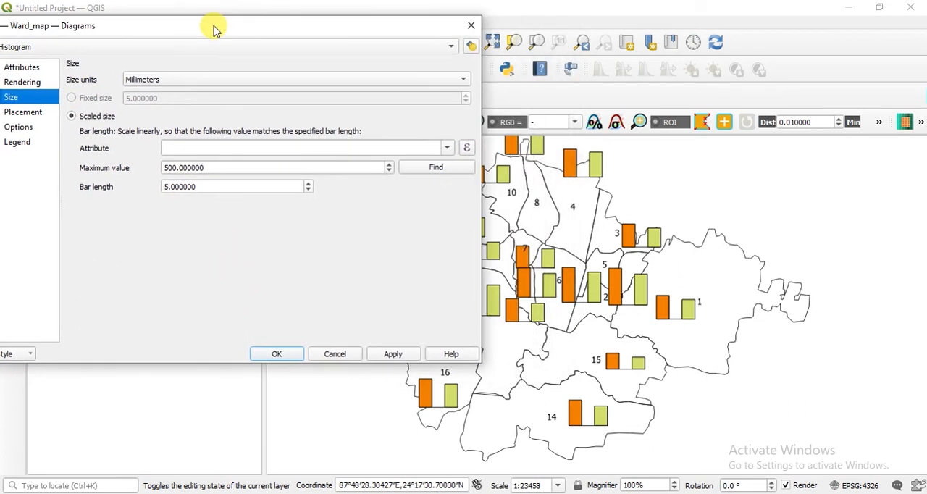
double_click(184, 165)
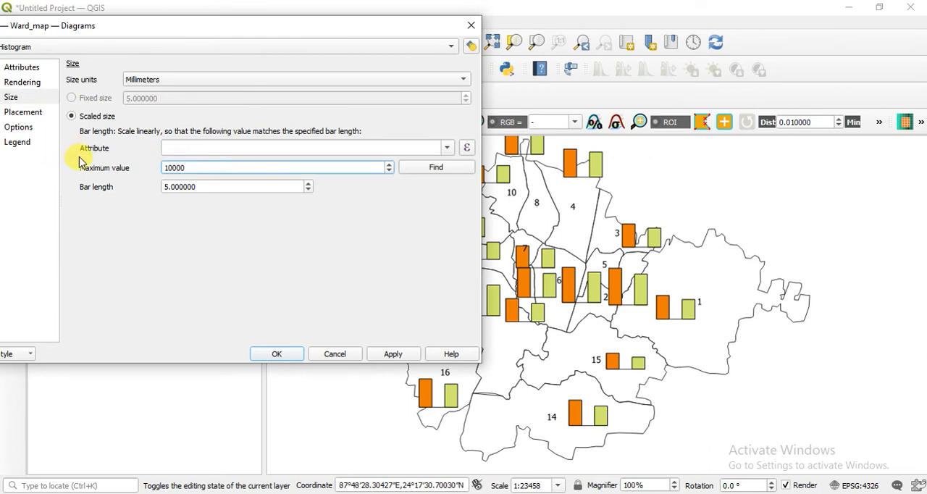
click(395, 358)
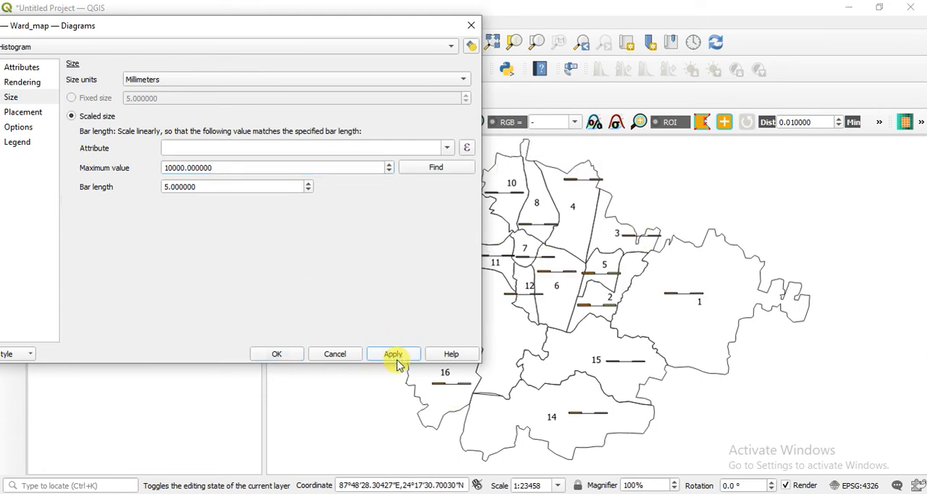
Try maximum values of 0 and 500 for the histogram's scaled size, applying each one to the map.
double_click(219, 166)
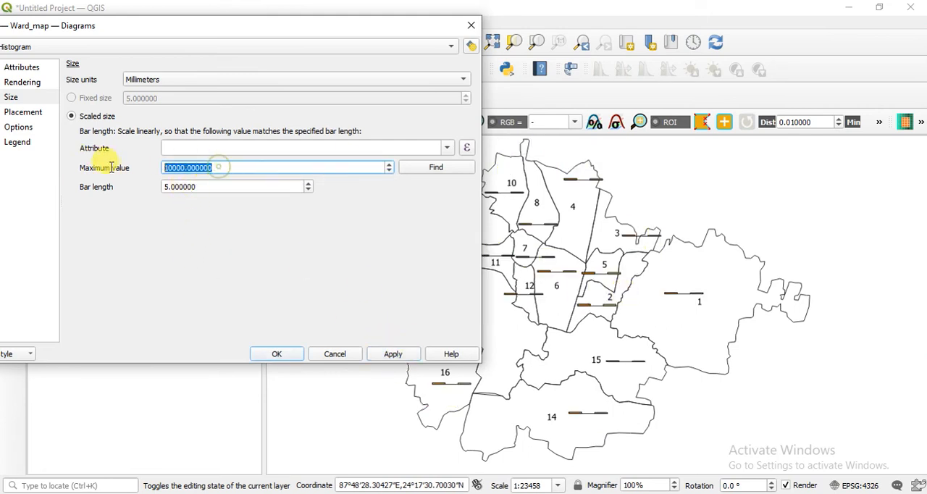
text(0)
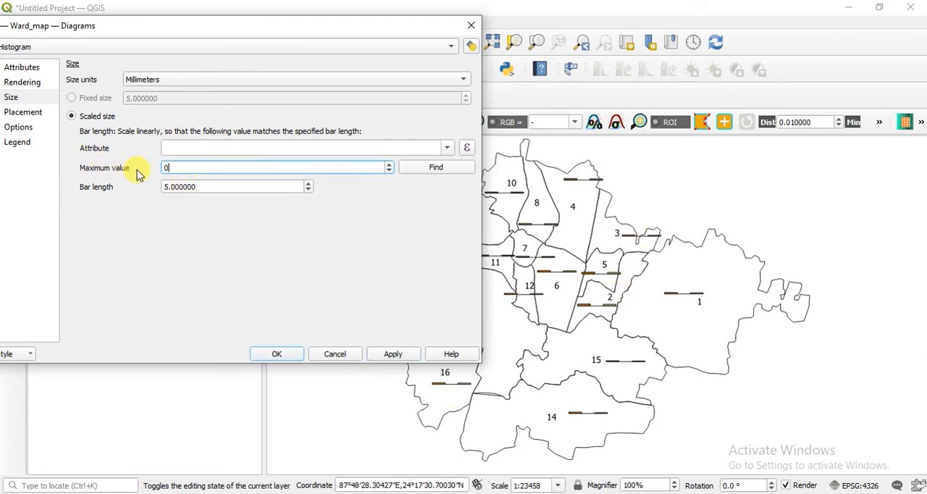
click(412, 355)
click(179, 190)
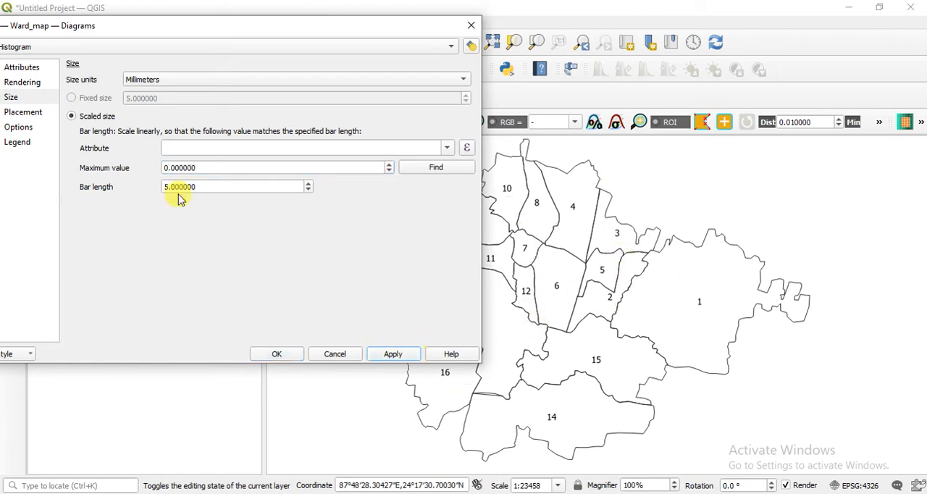
double_click(204, 166)
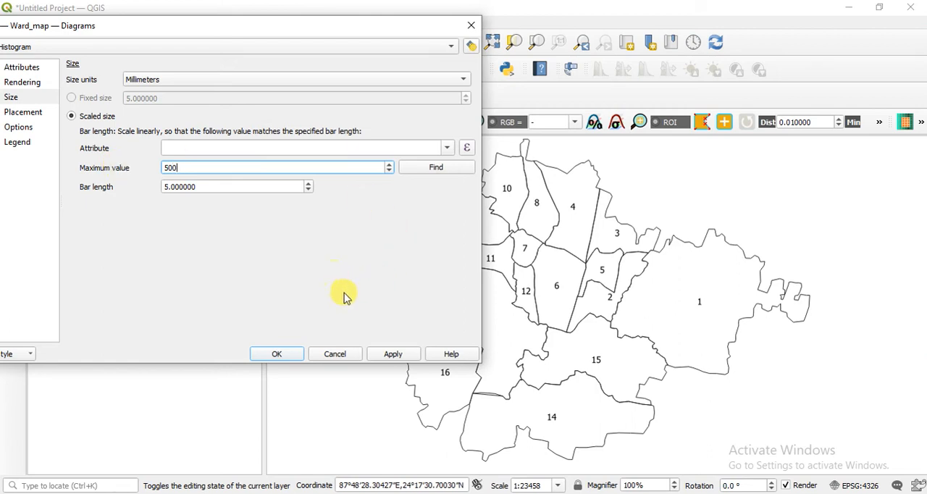
click(387, 355)
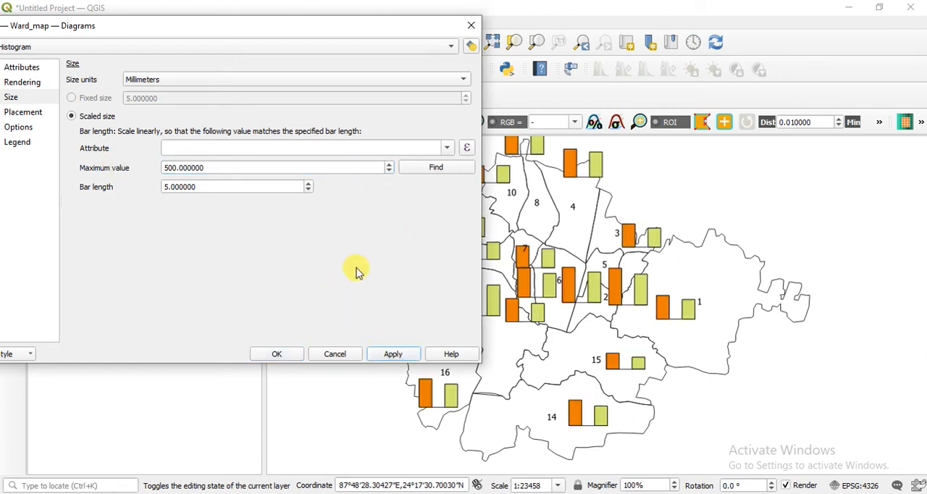
Try maximum values of 100 and 600 for the histogram's scaled size, applying each one.
double_click(212, 167)
text(1)
click(394, 355)
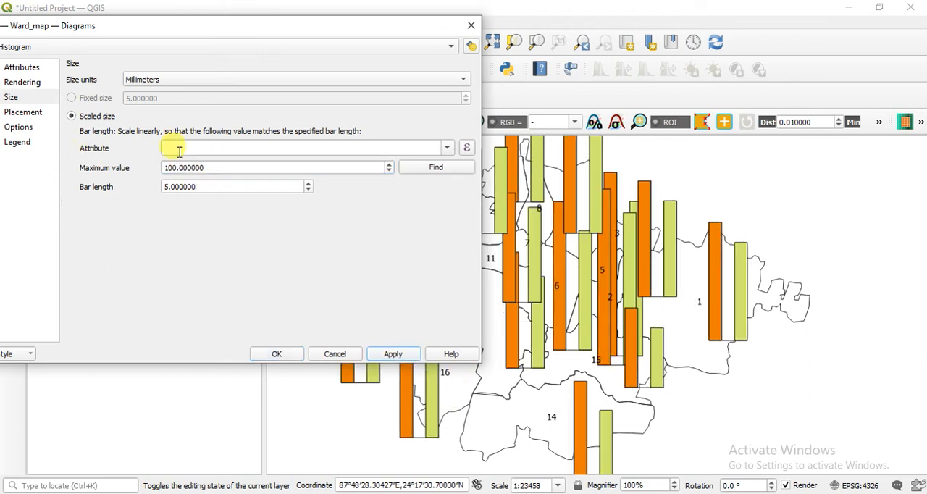
double_click(210, 166)
text(6)
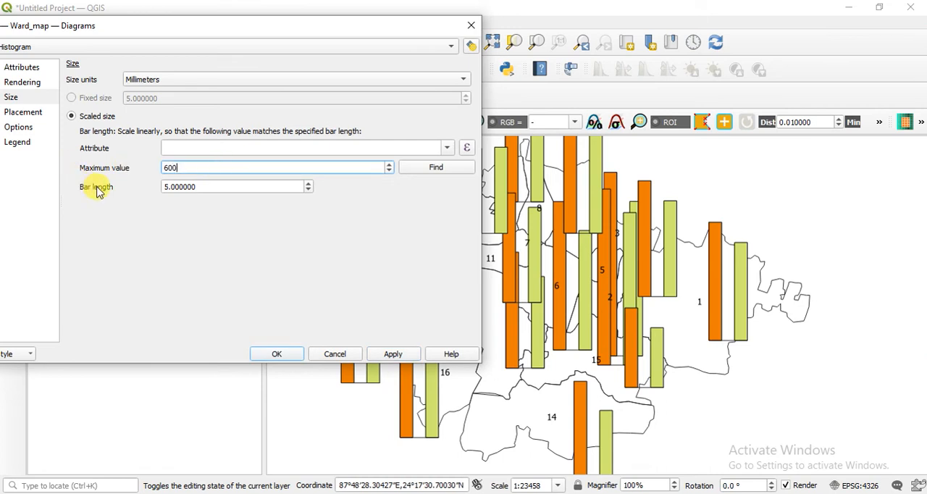
click(386, 355)
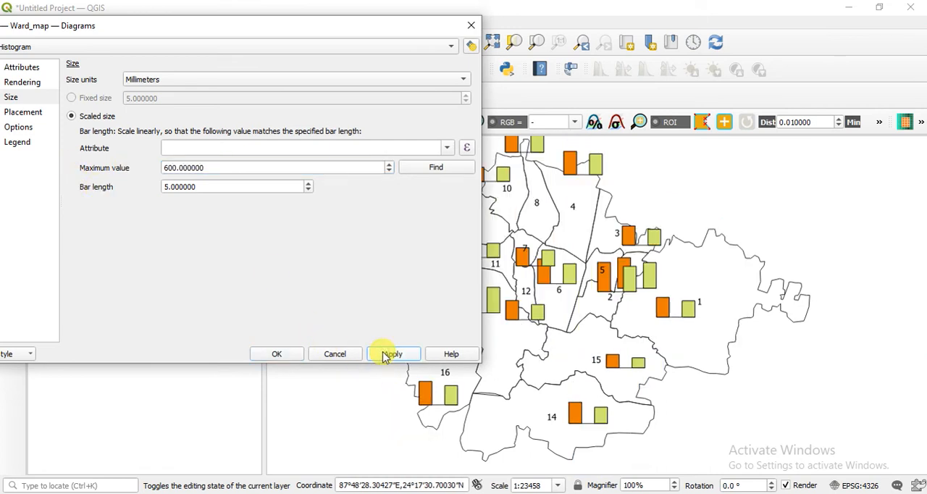
Try a bar length of 6.6 mm for the histograms, apply it, and restore the length to 5 mm.
click(307, 184)
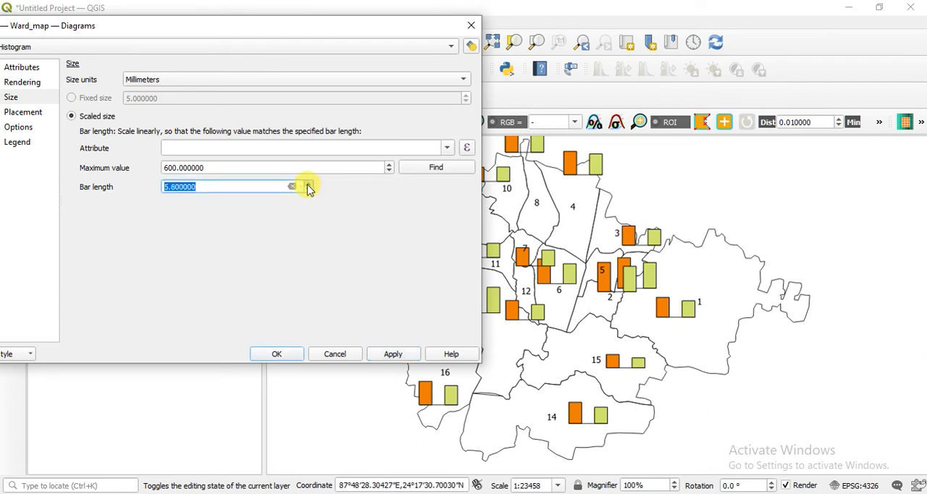
click(394, 354)
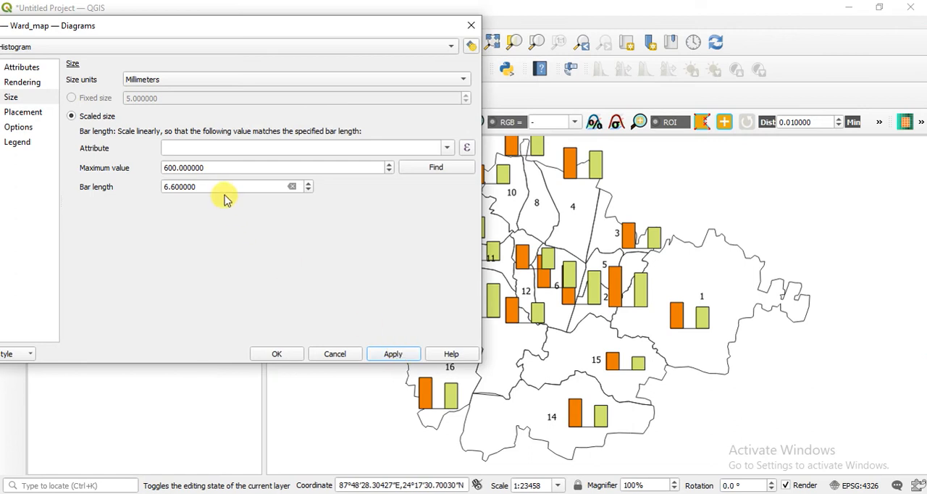
scroll(225, 190, down, 5)
click(391, 354)
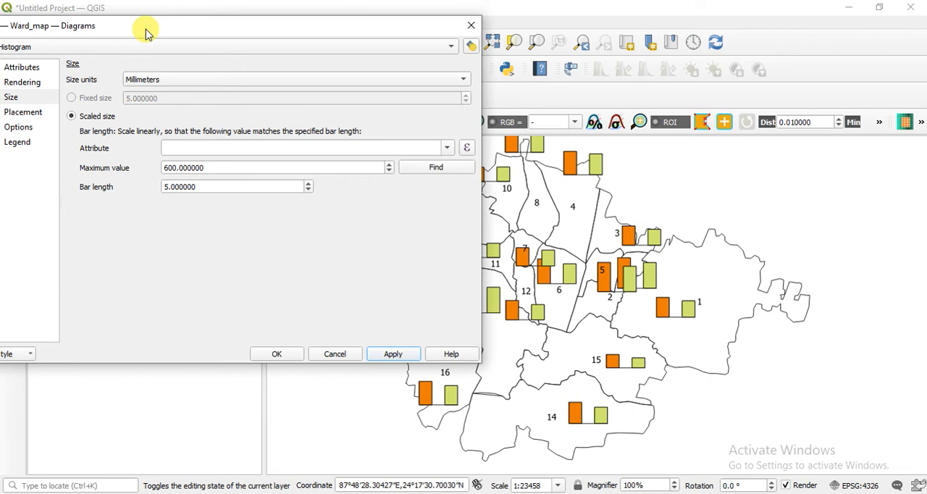
Try Over Centroid placement for the ward histograms, apply it, and return the placement to Inside Polygon.
drag(145, 33, 239, 36)
click(133, 116)
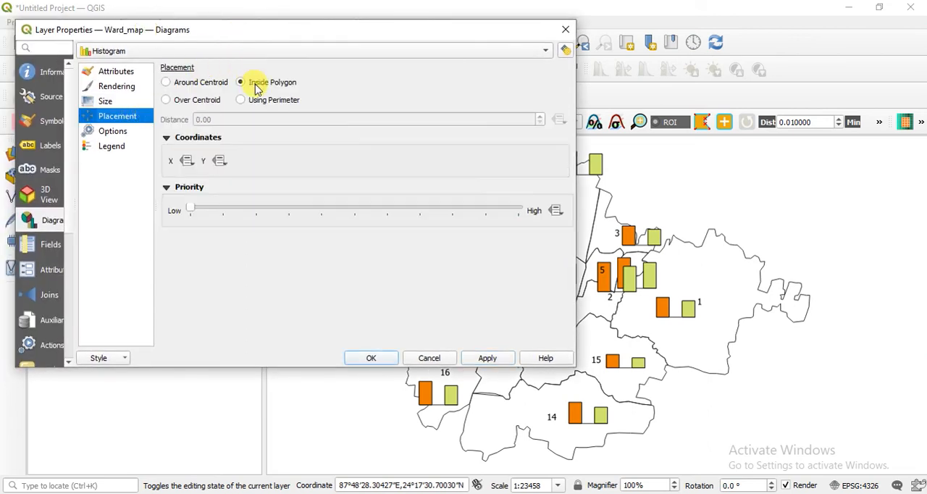
click(202, 84)
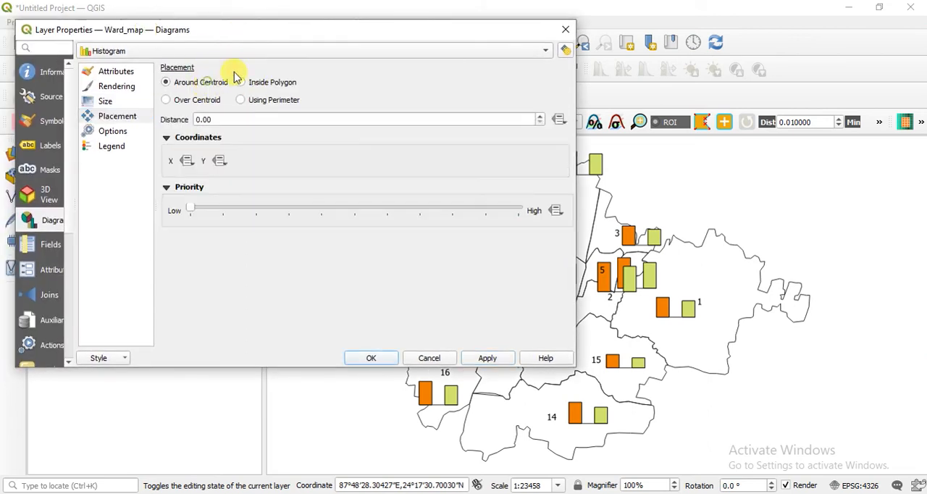
click(207, 104)
drag(404, 31, 137, 14)
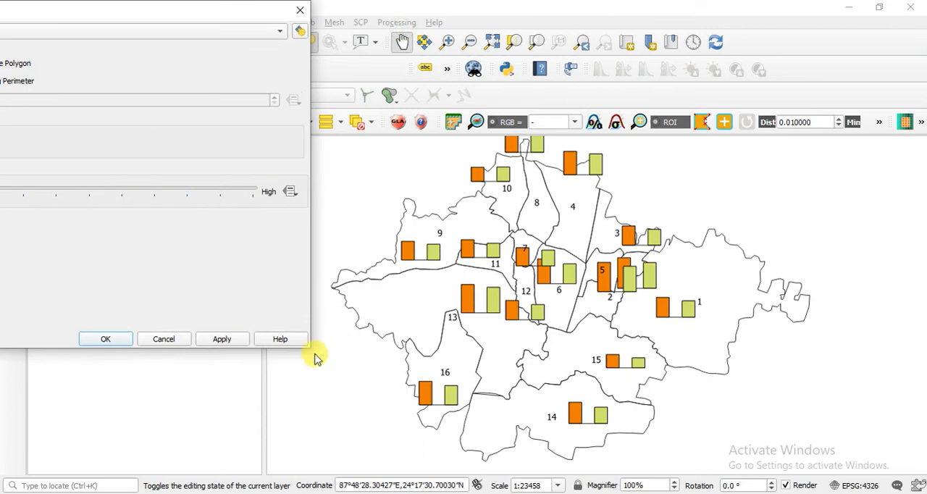
click(222, 341)
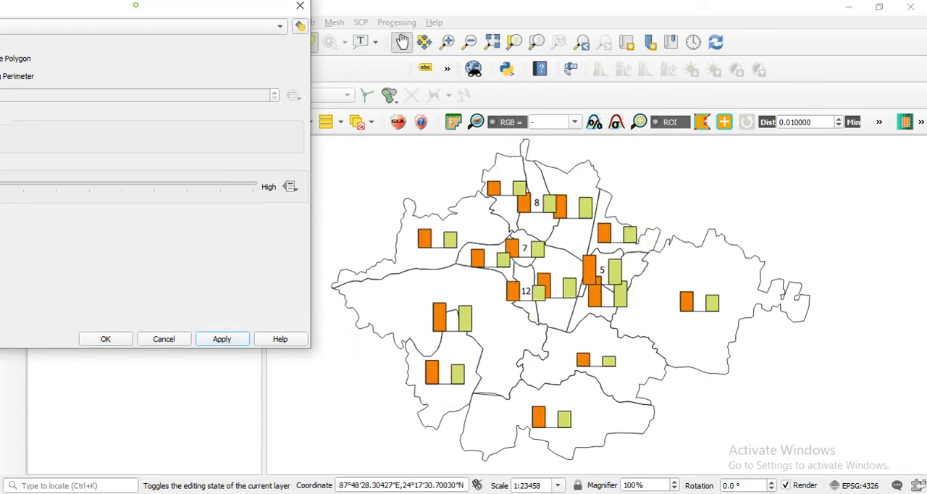
drag(215, 15, 337, 31)
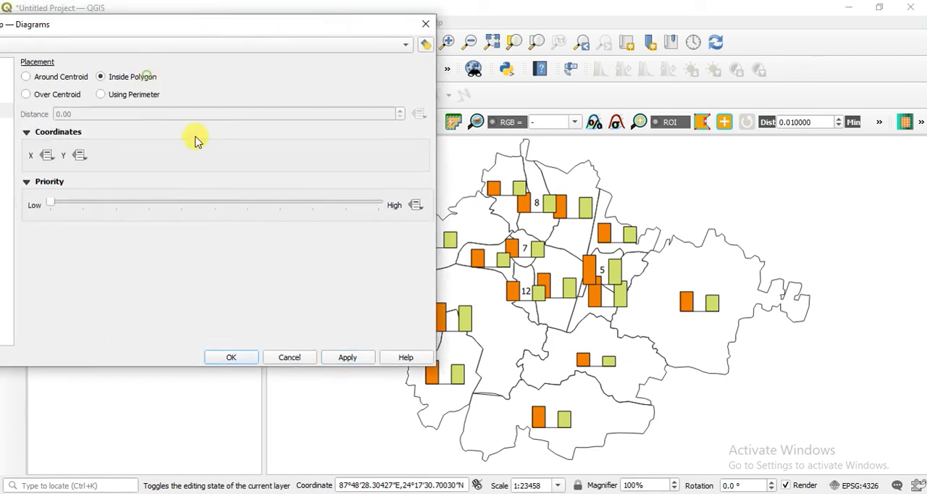
click(350, 366)
Set the maximum value for the histogram's scaled size to 1000 and apply it.
drag(271, 26, 428, 26)
click(120, 95)
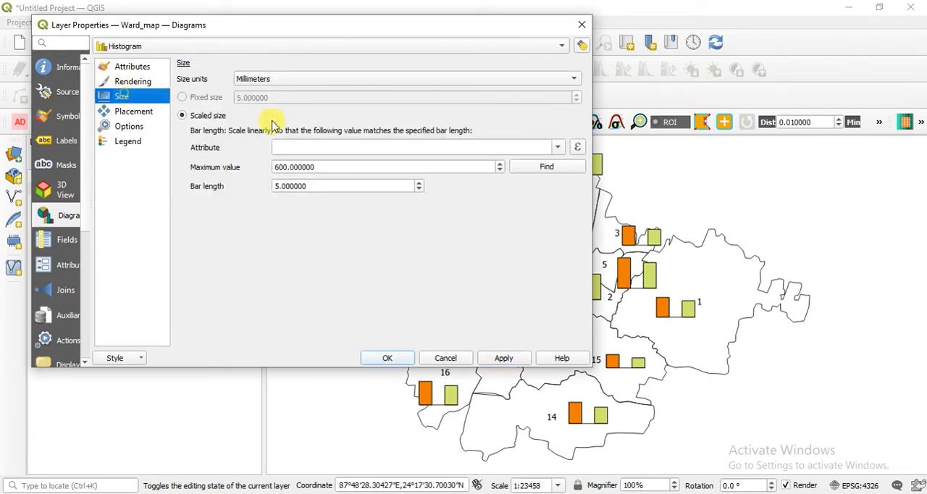
click(333, 166)
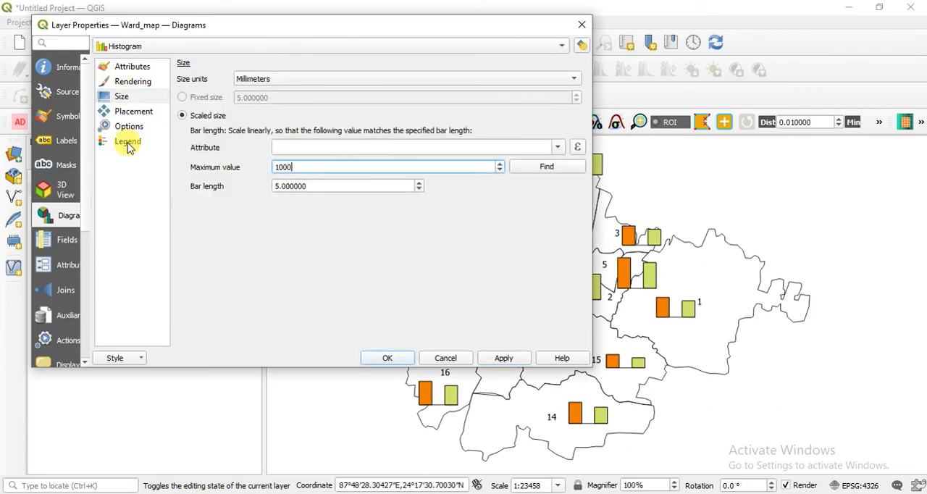
click(503, 358)
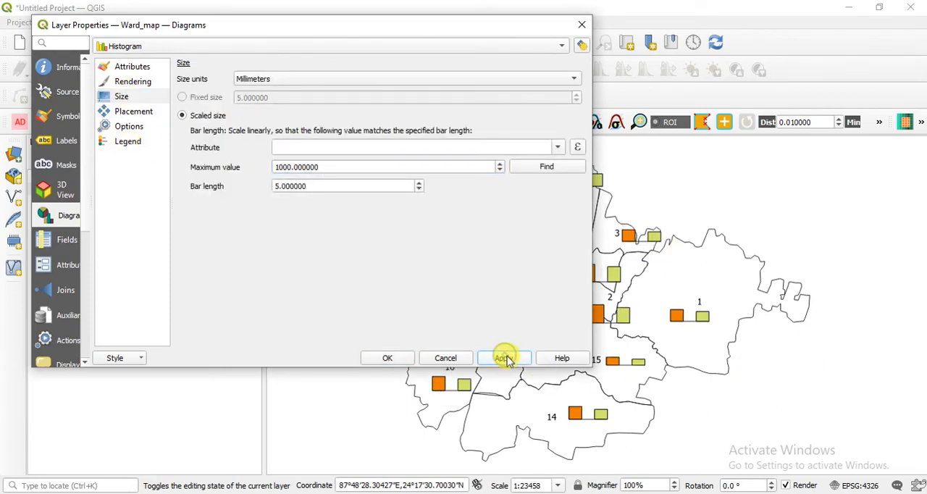
Review the histogram's placement, rendering, size, bar orientation and legend settings.
drag(438, 32, 389, 51)
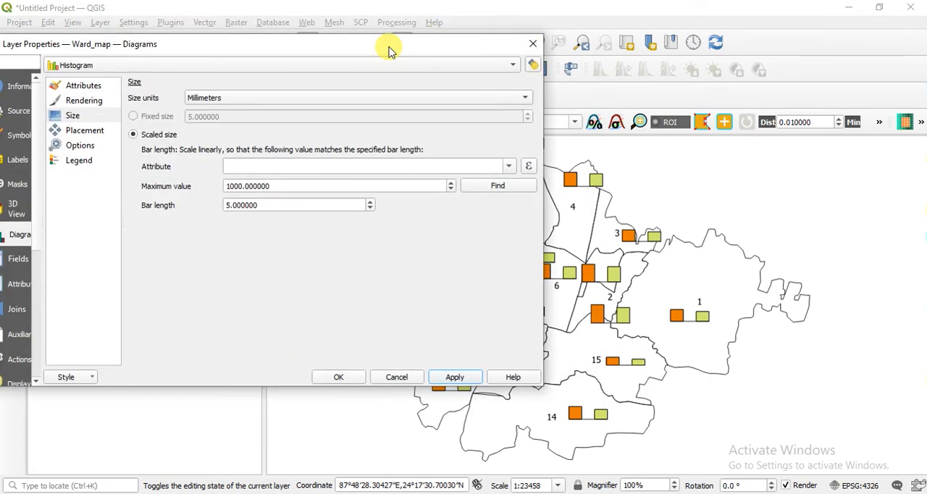
click(81, 145)
click(87, 132)
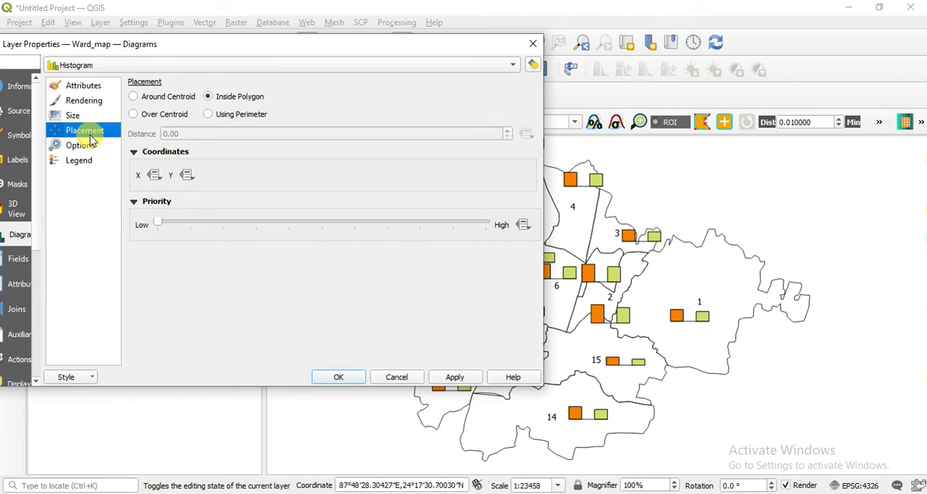
click(87, 100)
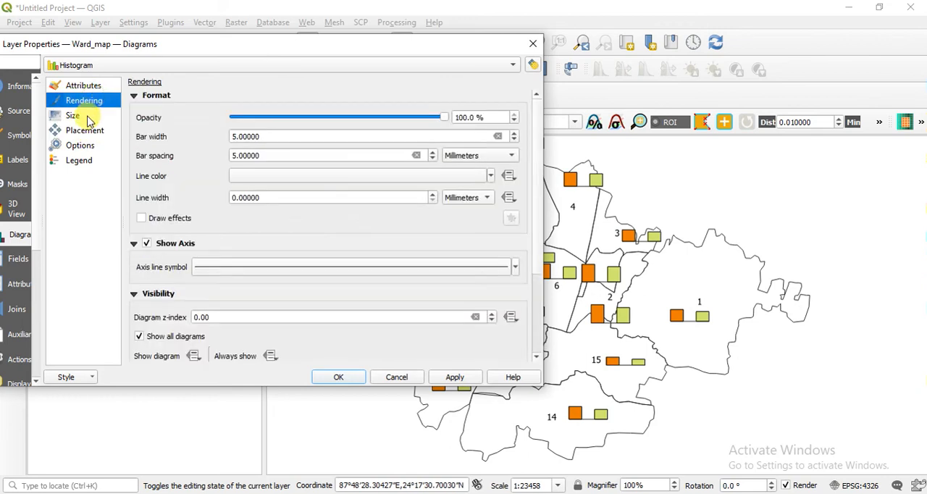
click(88, 117)
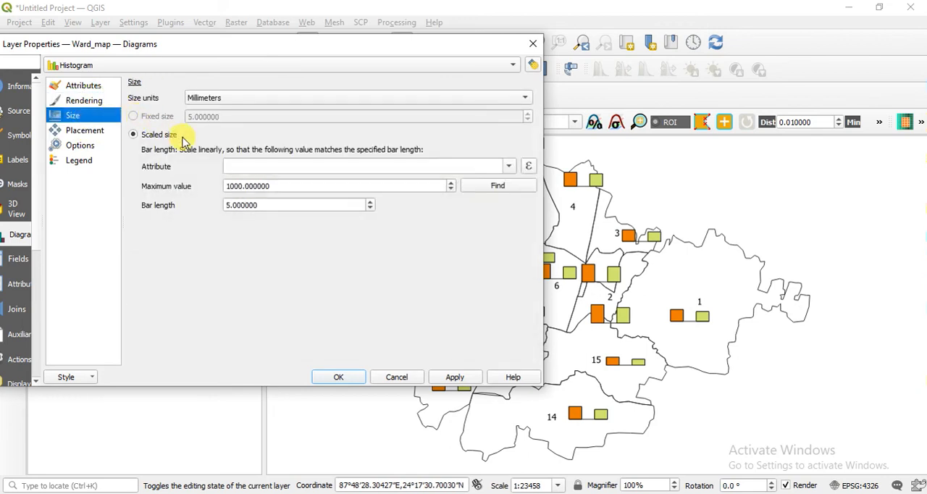
click(226, 97)
click(228, 96)
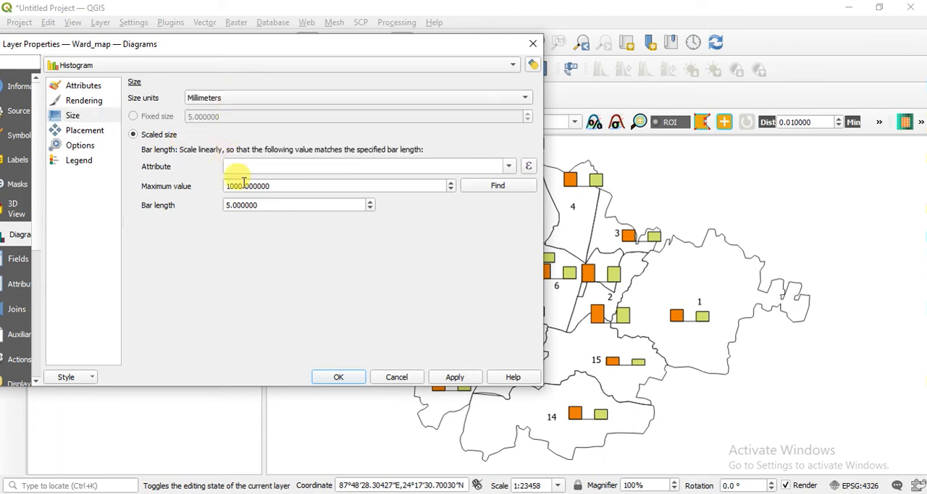
click(91, 130)
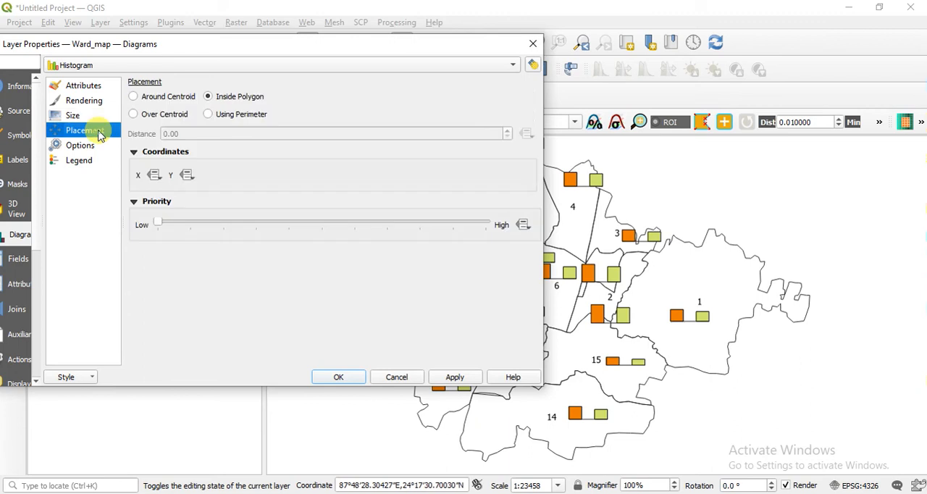
click(93, 146)
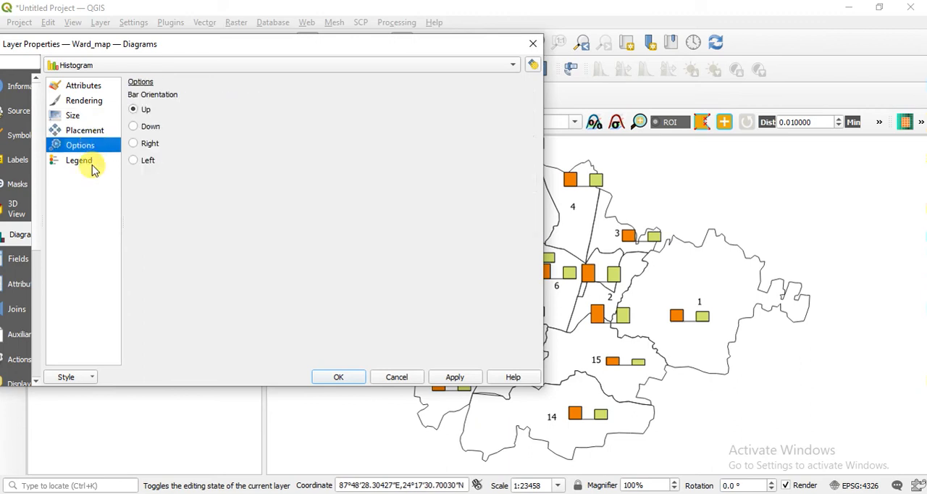
click(91, 161)
Try the Left and Down bar orientations for the ward histograms, applying each one.
click(93, 147)
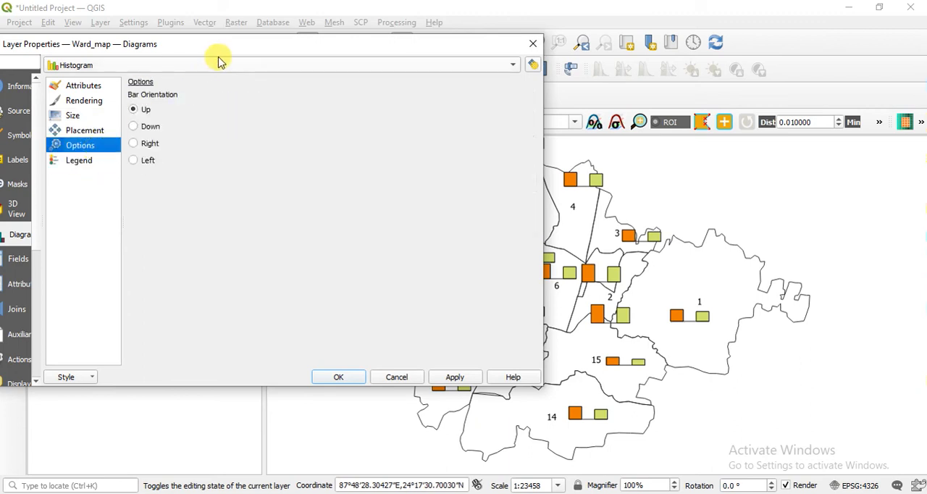
drag(228, 51, 118, 60)
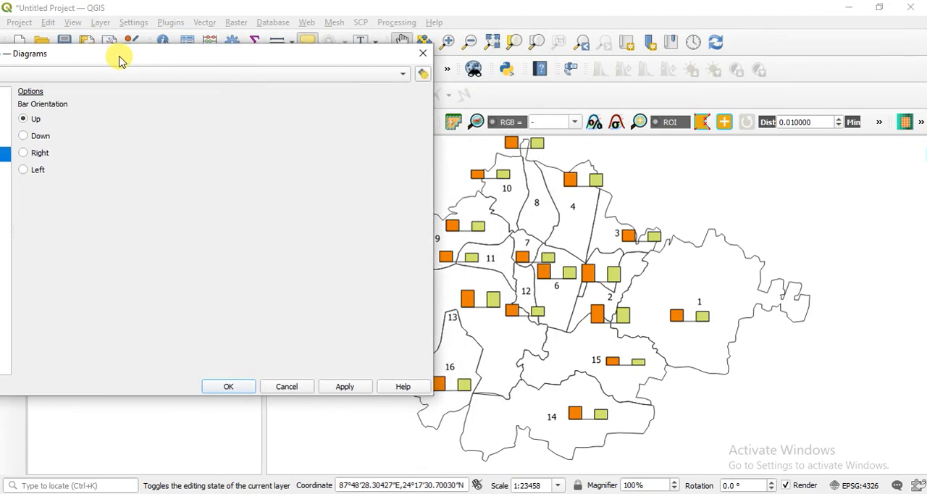
click(39, 170)
click(345, 388)
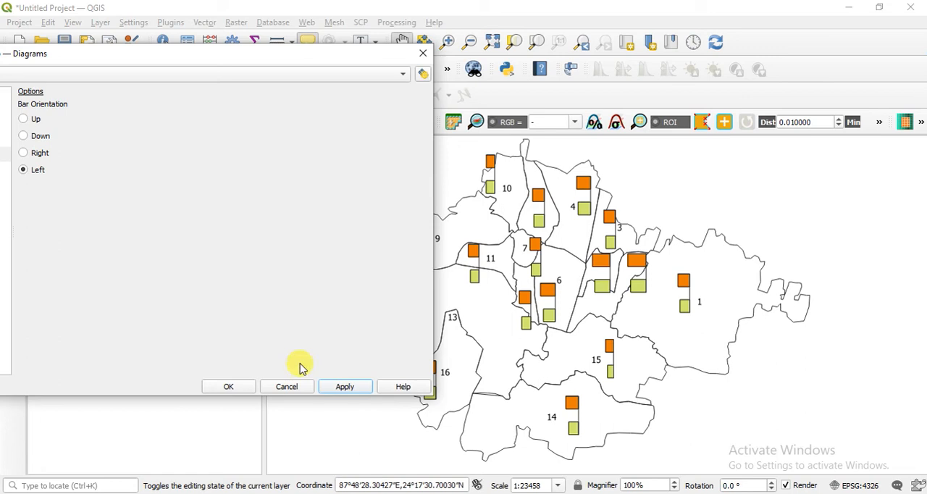
click(36, 135)
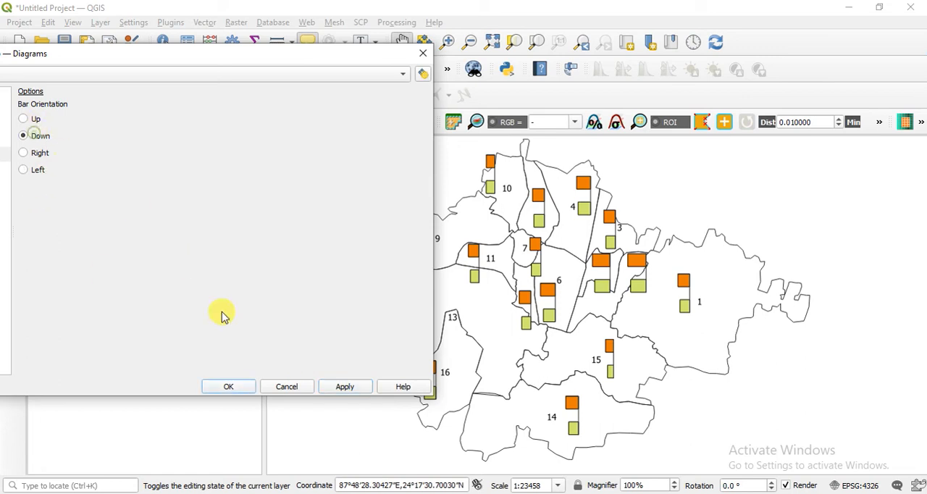
click(343, 387)
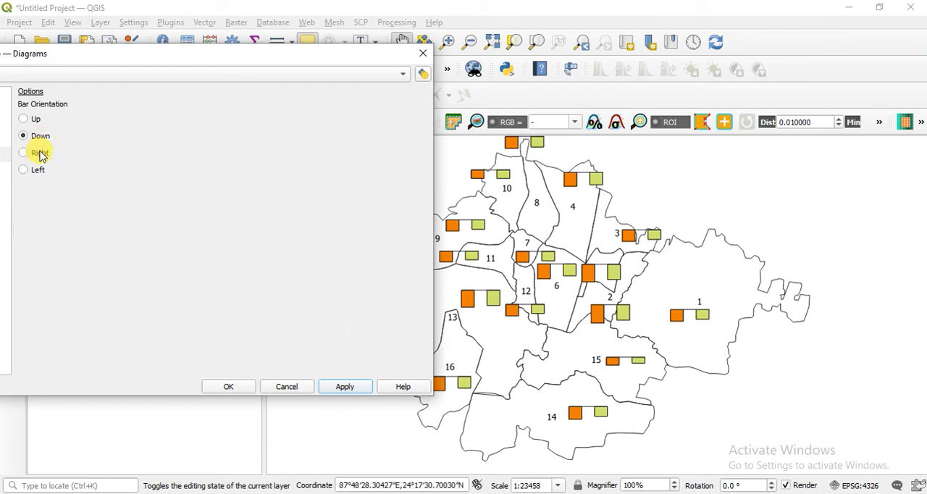
Set the histogram's bar orientation to Up, apply it, and accept the Ward_map diagram settings.
click(35, 119)
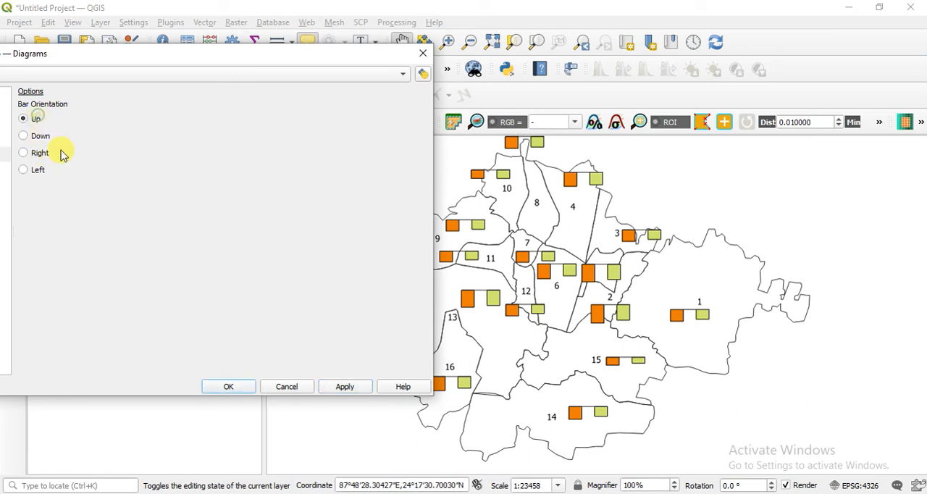
click(362, 389)
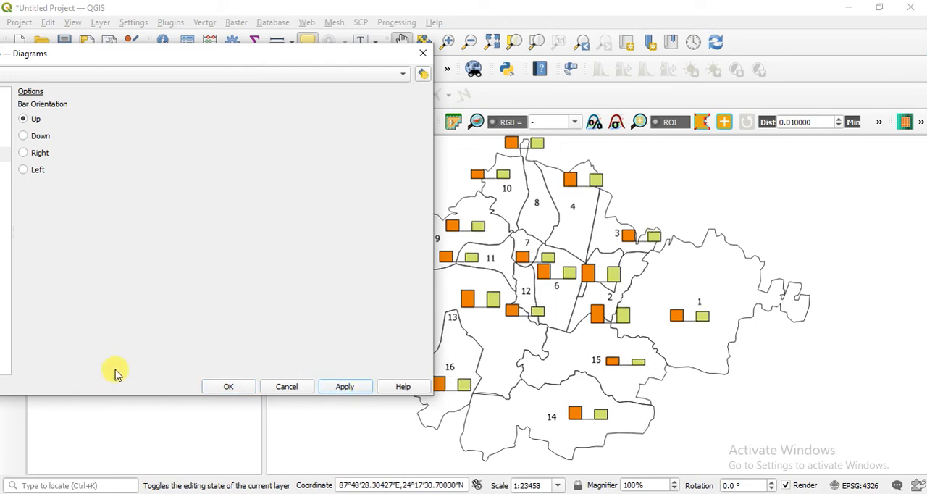
drag(179, 58, 427, 63)
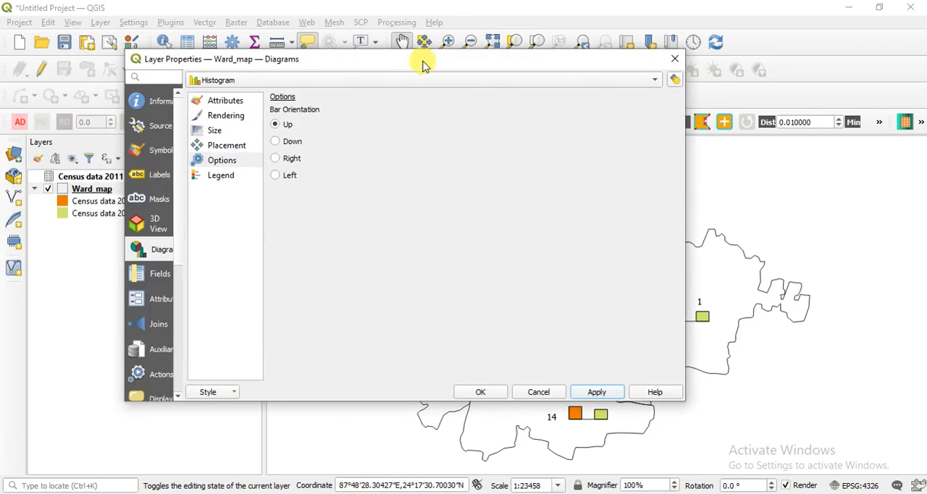
click(482, 392)
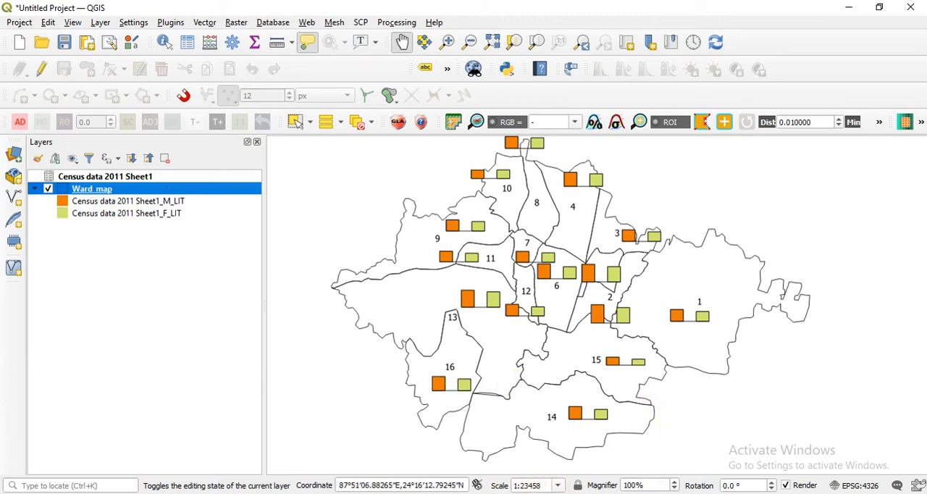
click(472, 493)
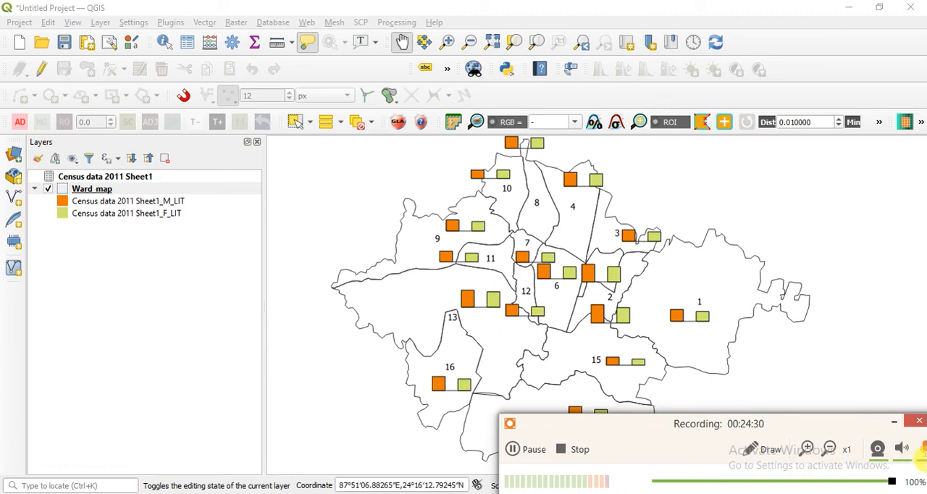
click(899, 424)
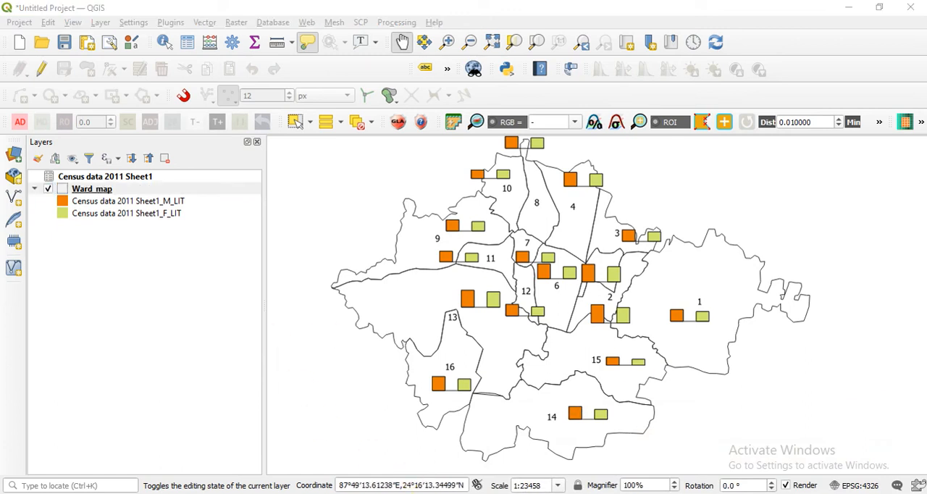
click(513, 449)
click(512, 449)
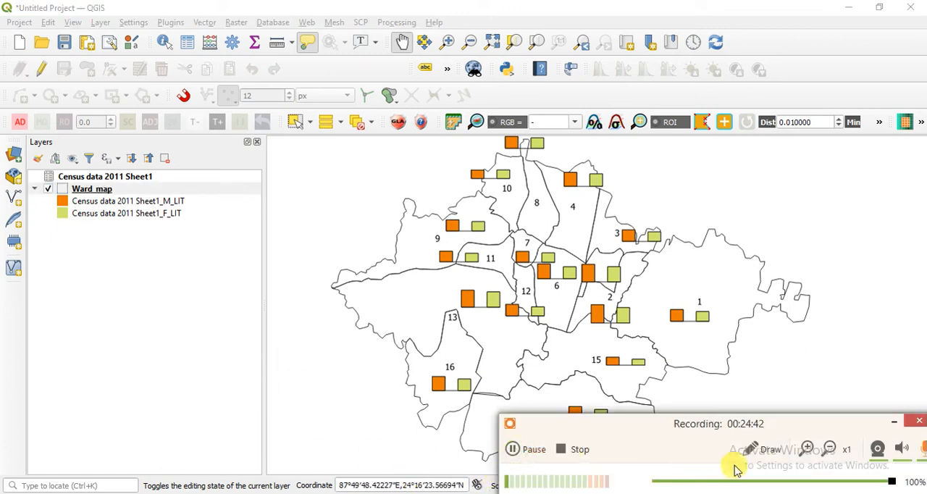
click(896, 423)
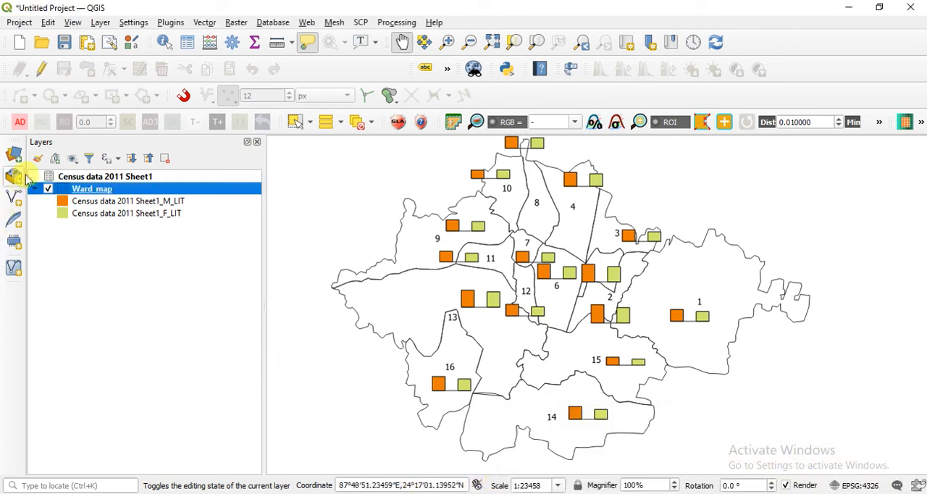
Review the Ward_map layer's information, symbology and available diagram types in its layer properties.
right_click(149, 187)
click(186, 487)
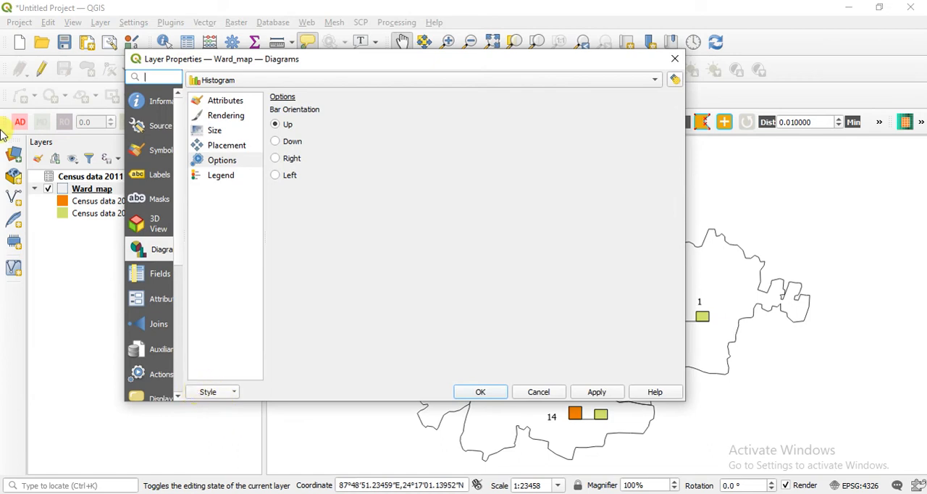
click(156, 103)
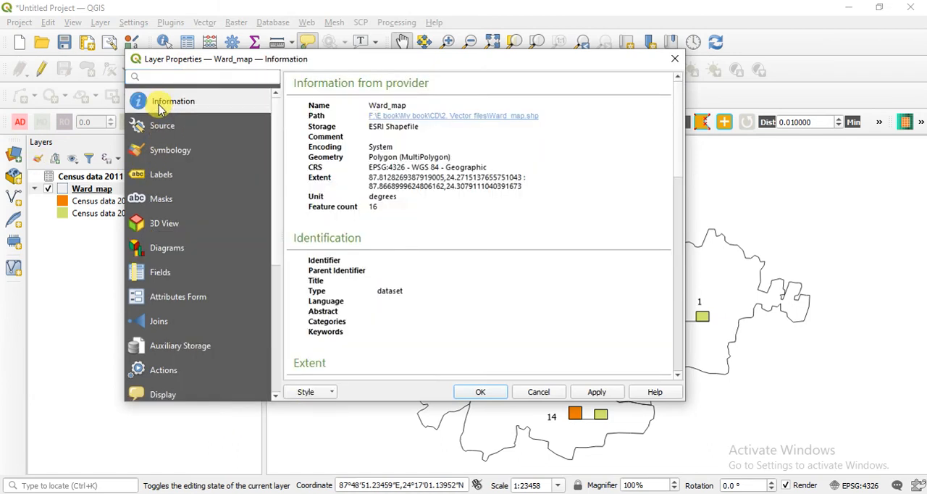
scroll(176, 244, down, 2)
scroll(178, 244, up, 2)
click(191, 159)
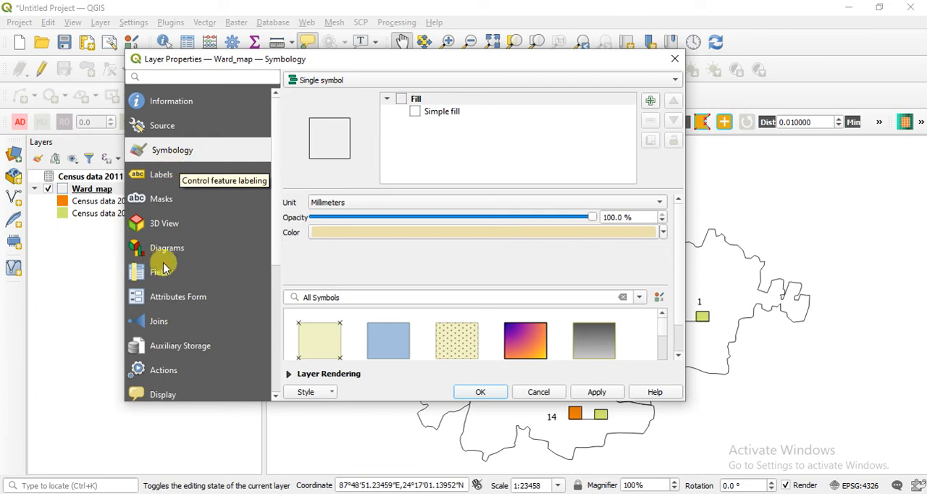
click(163, 250)
click(234, 79)
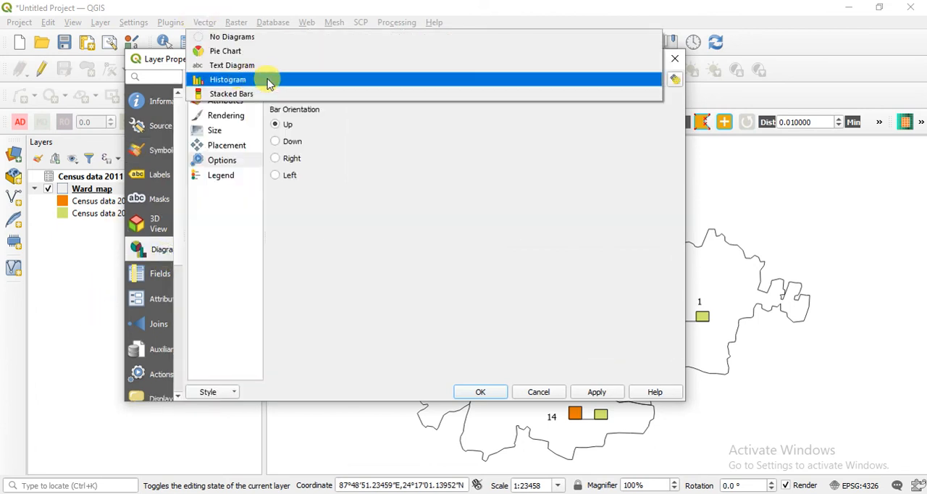
click(451, 220)
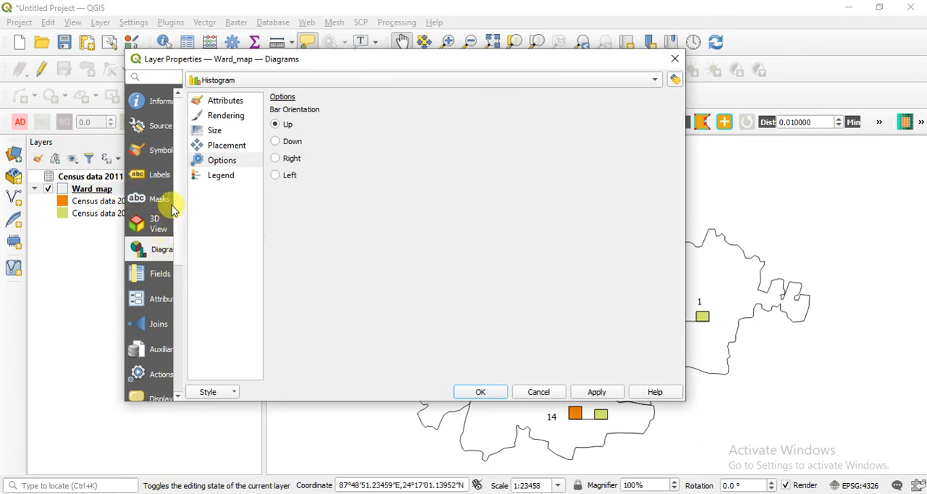
Switch the Ward_map layer's symbology to the Graduated renderer.
click(168, 150)
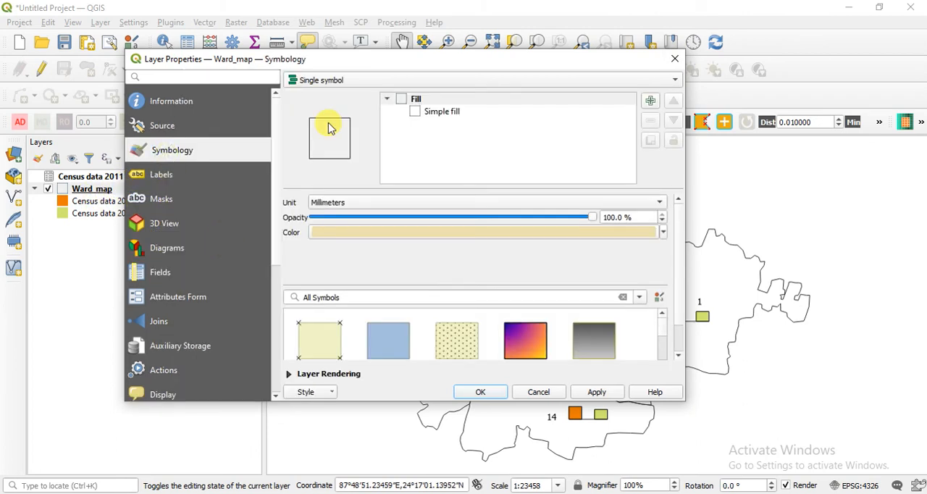
click(360, 85)
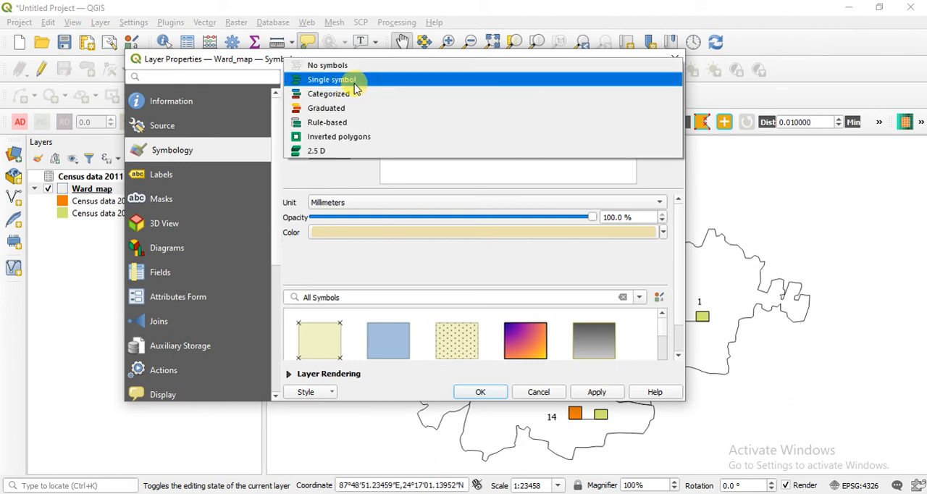
click(359, 109)
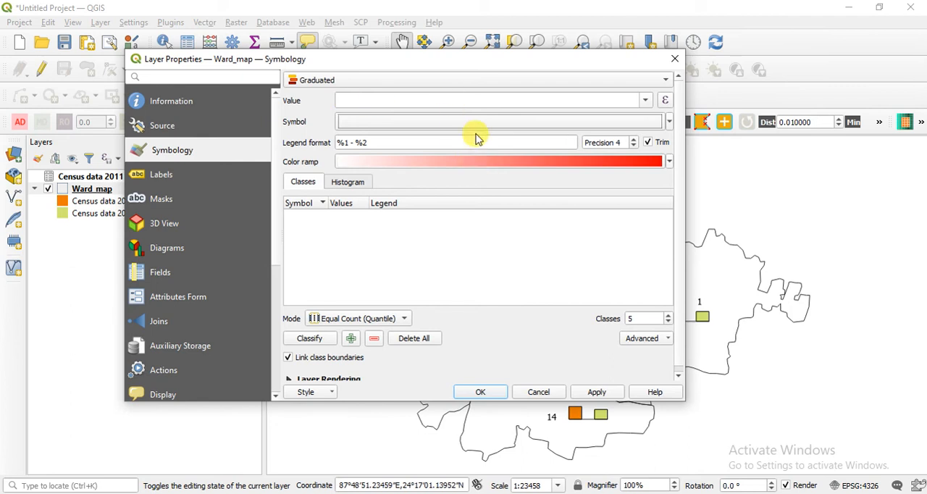
click(299, 80)
click(312, 82)
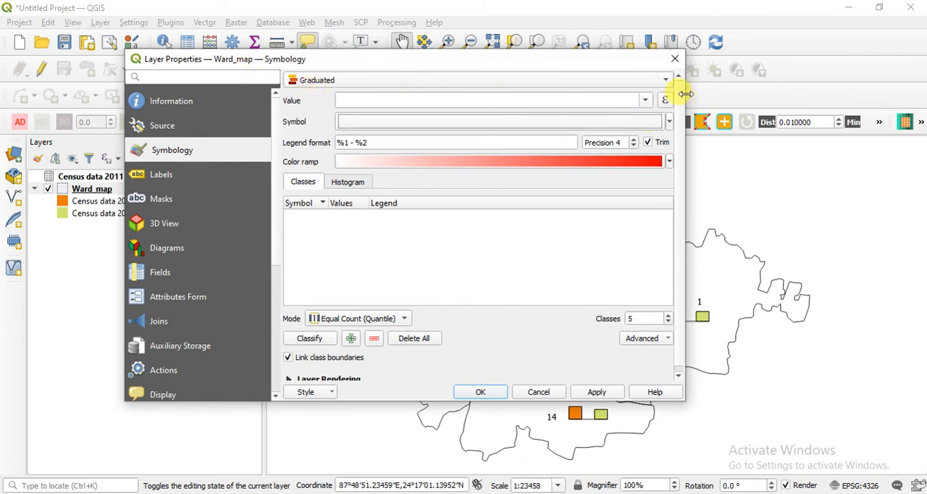
Use the DENSITY field as the graduated value and classify the wards by it.
click(644, 101)
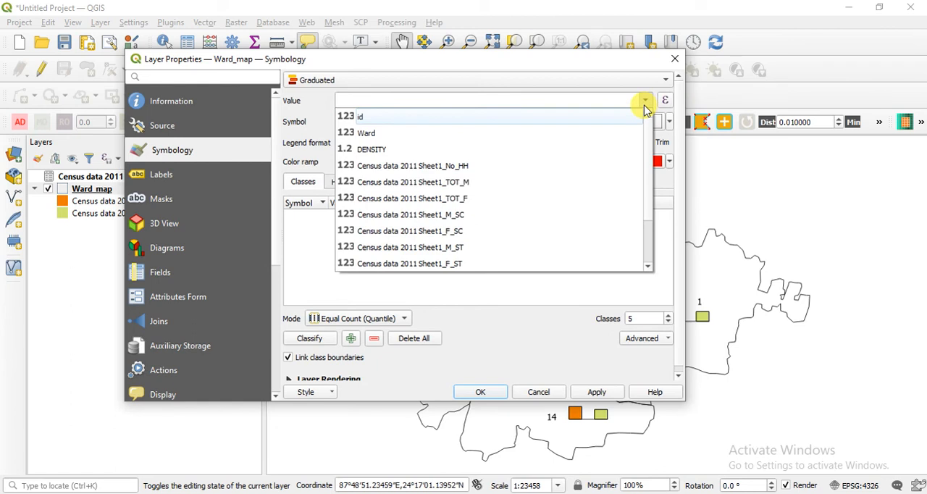
scroll(352, 182, down, 2)
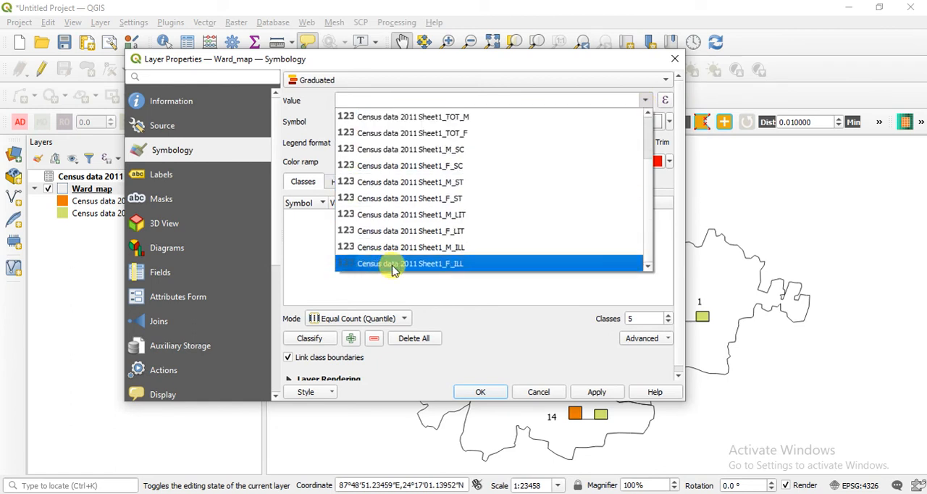
scroll(422, 239, up, 2)
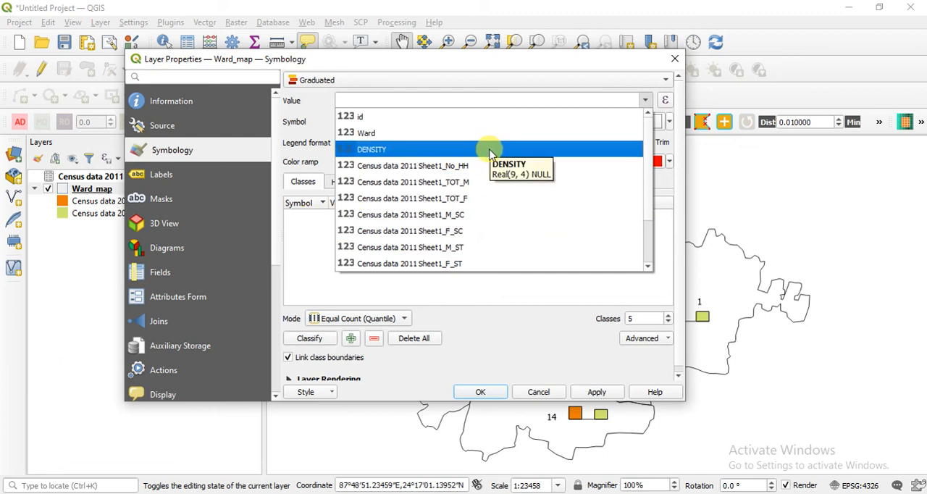
click(527, 151)
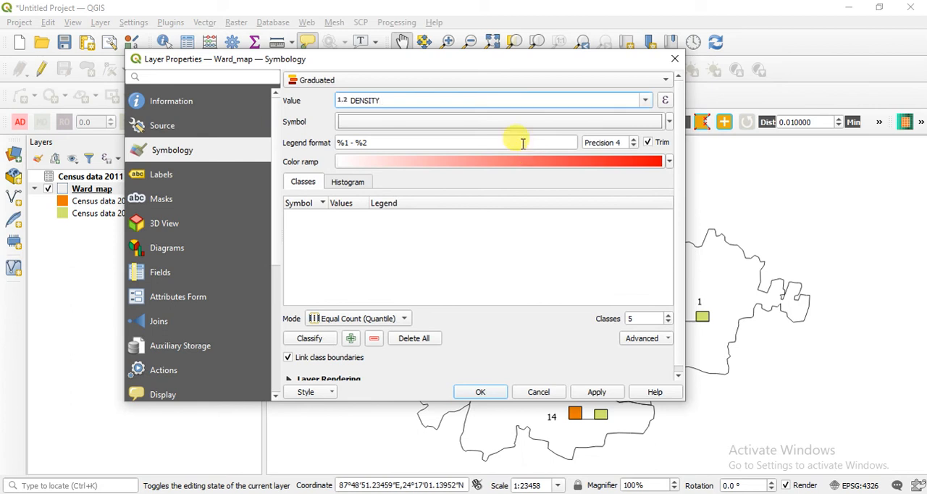
drag(493, 65, 507, 21)
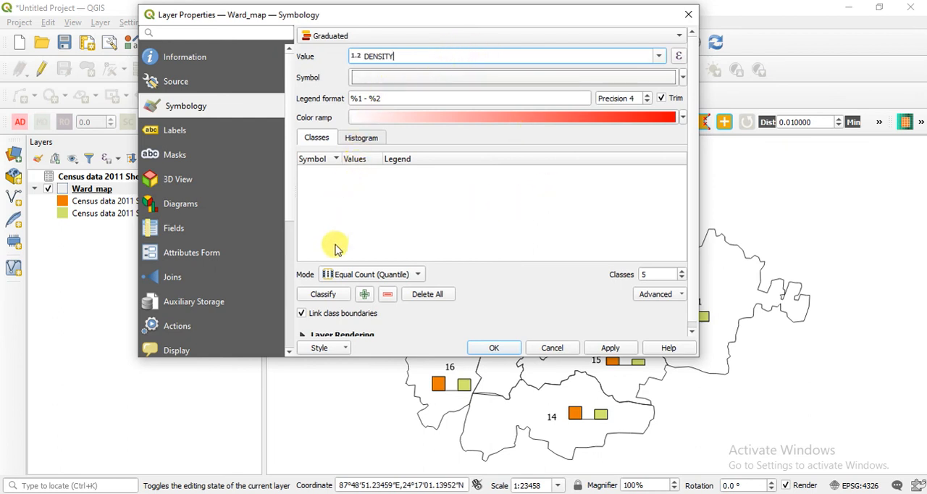
click(336, 297)
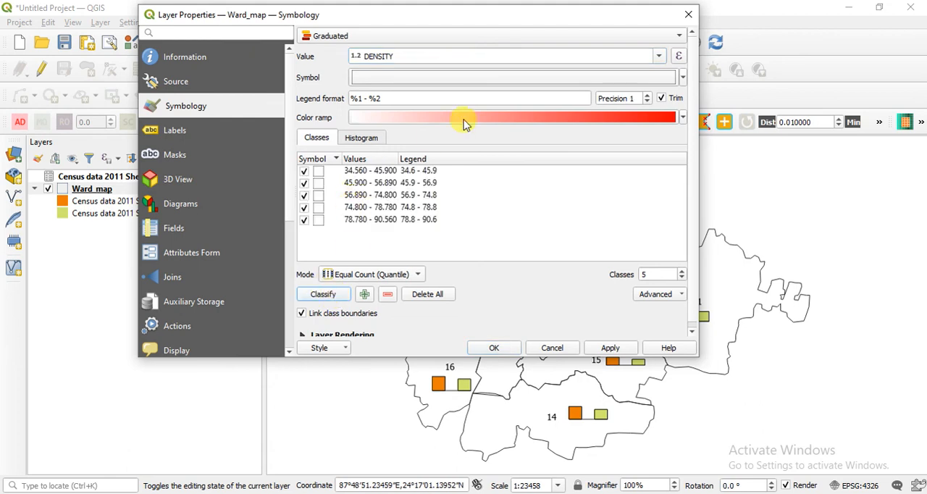
click(622, 78)
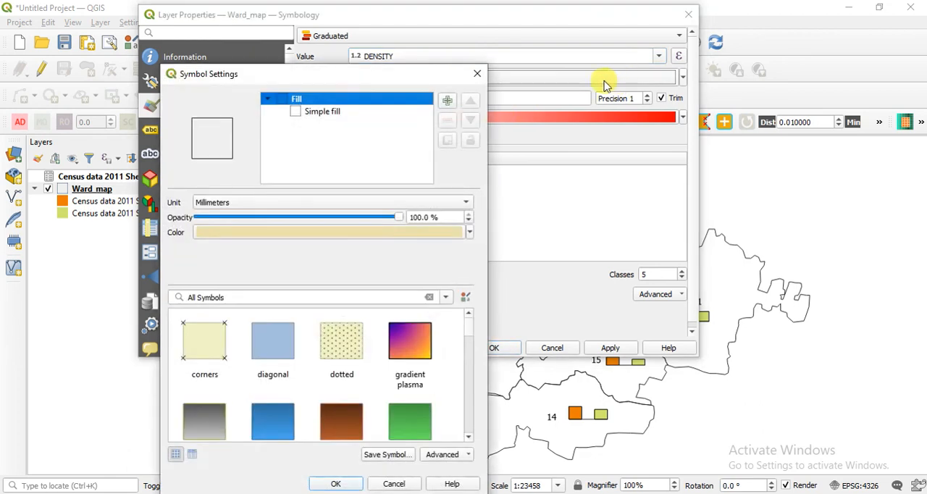
click(474, 77)
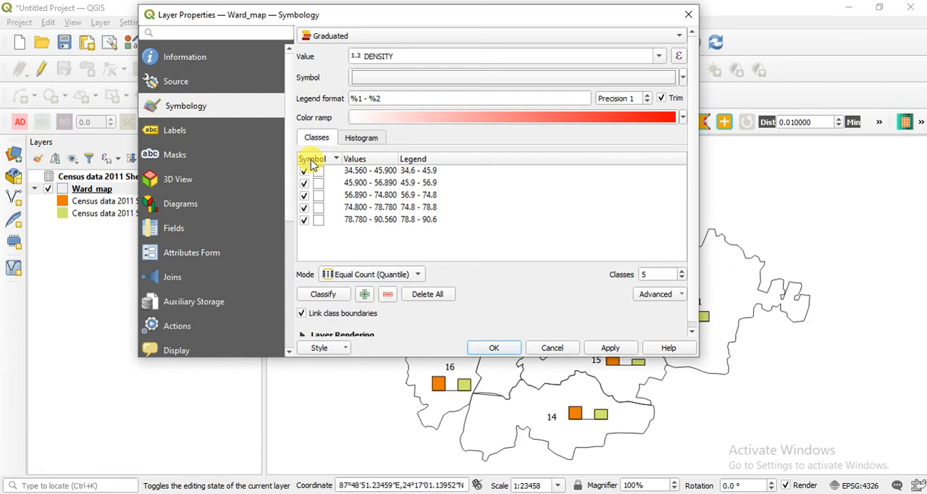
click(660, 80)
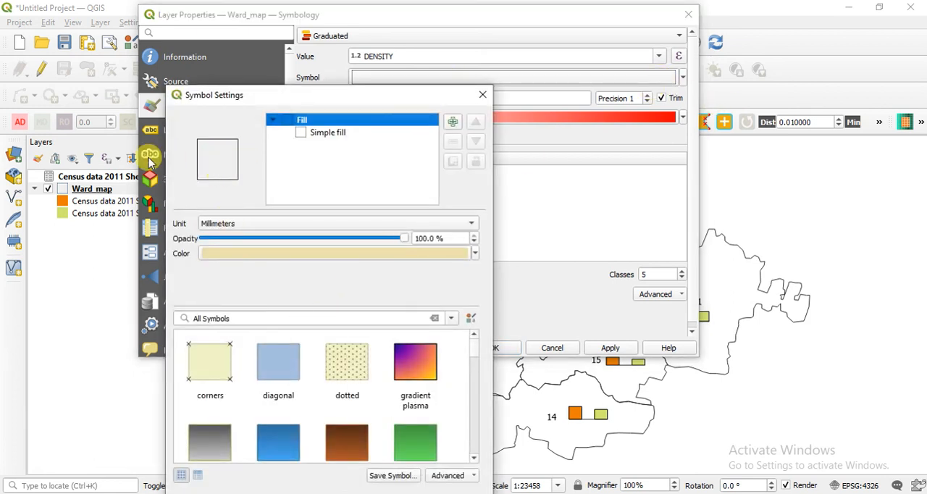
click(483, 95)
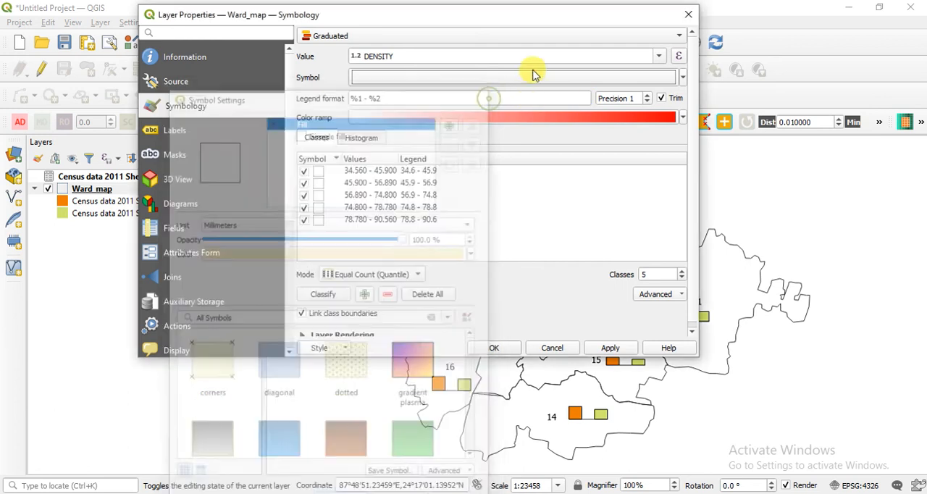
Set the graduated symbol's simple fill style to Solid and accept the symbol settings.
click(638, 79)
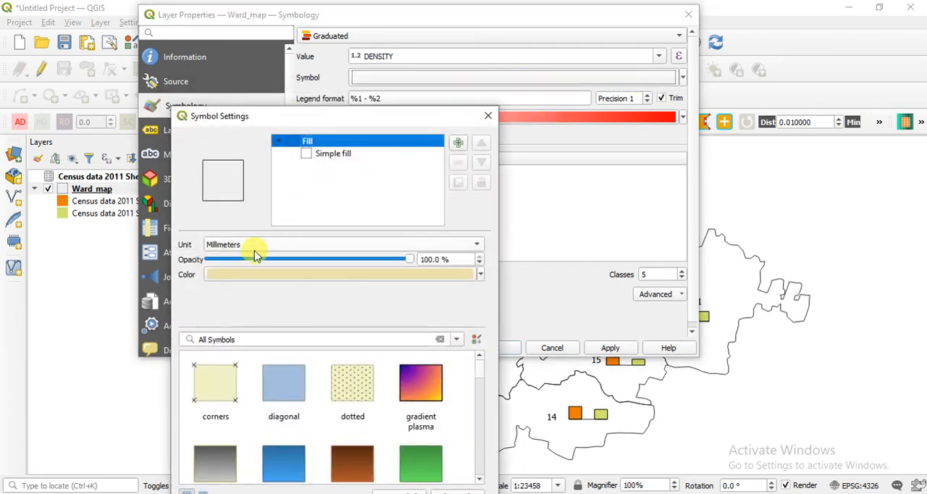
click(318, 154)
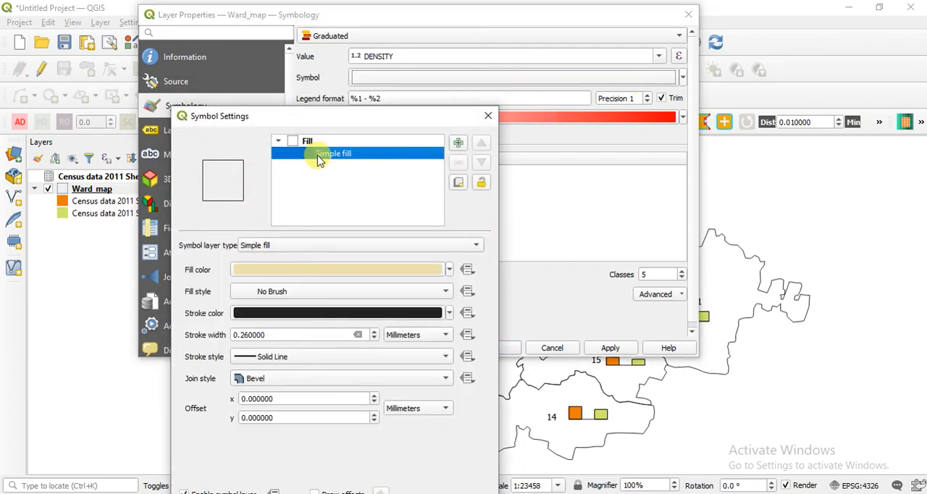
click(322, 291)
click(321, 281)
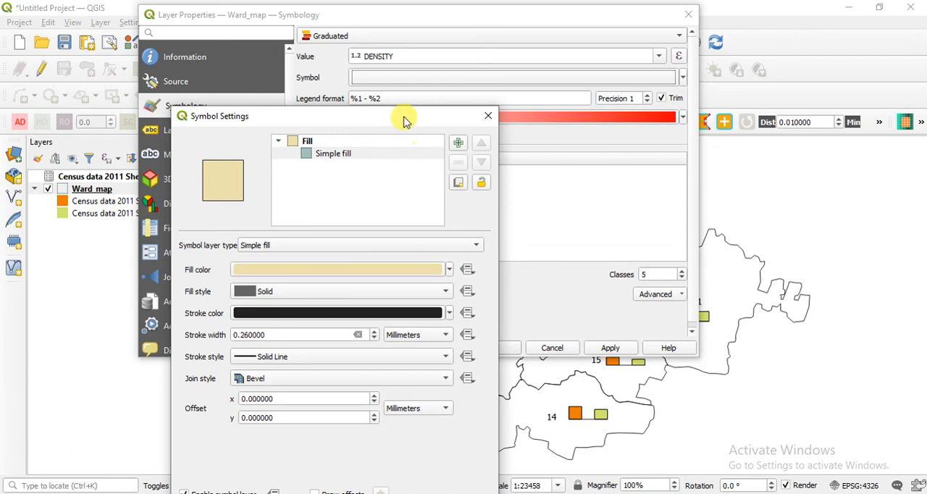
drag(408, 118, 412, 31)
click(353, 438)
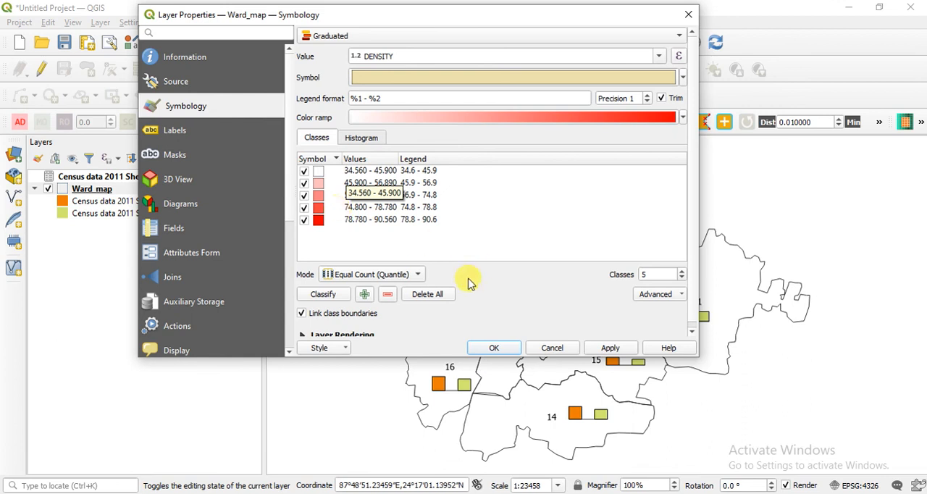
Change the DENSITY classification mode to Equal Interval.
click(371, 274)
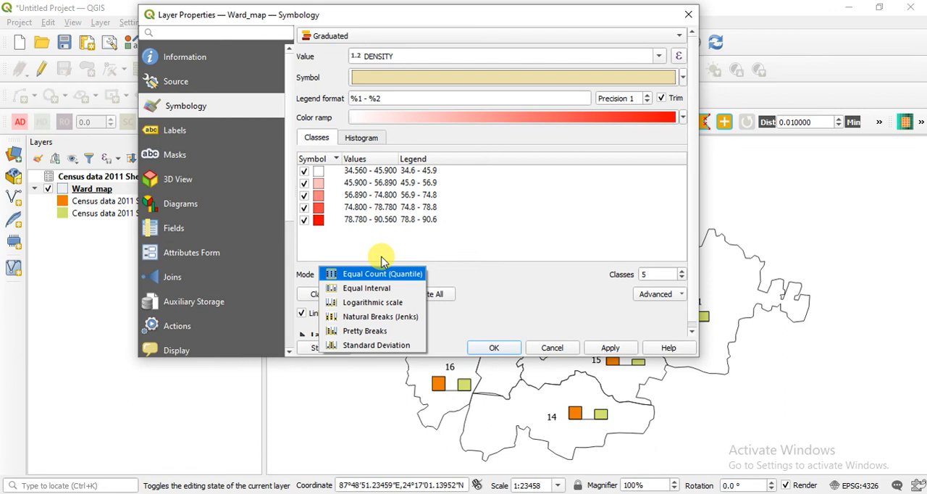
click(362, 289)
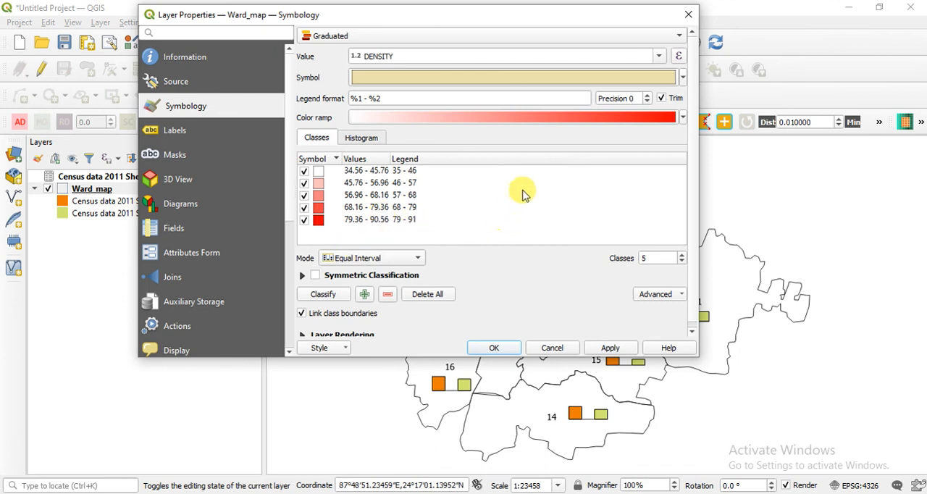
Try higher class counts, including 6 and 7, for the DENSITY classification and check the resulting class ranges.
click(682, 255)
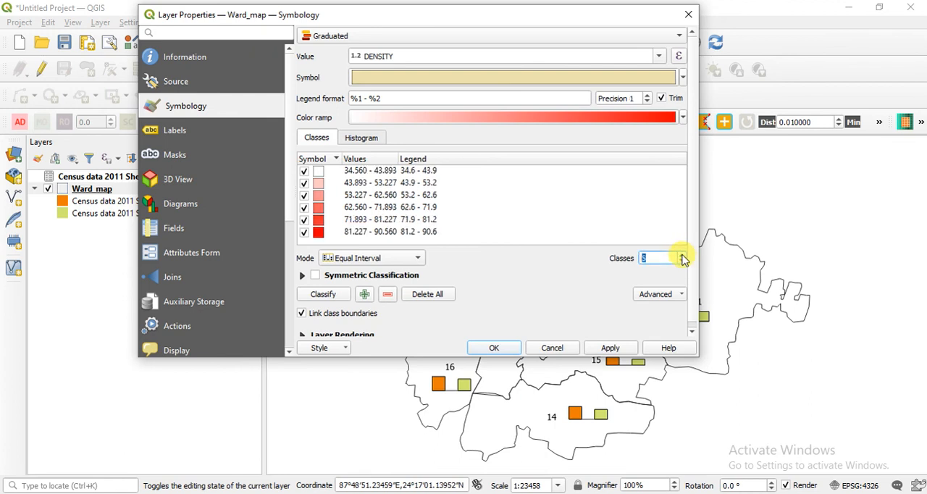
click(683, 254)
click(683, 254)
click(681, 262)
click(682, 262)
click(682, 262)
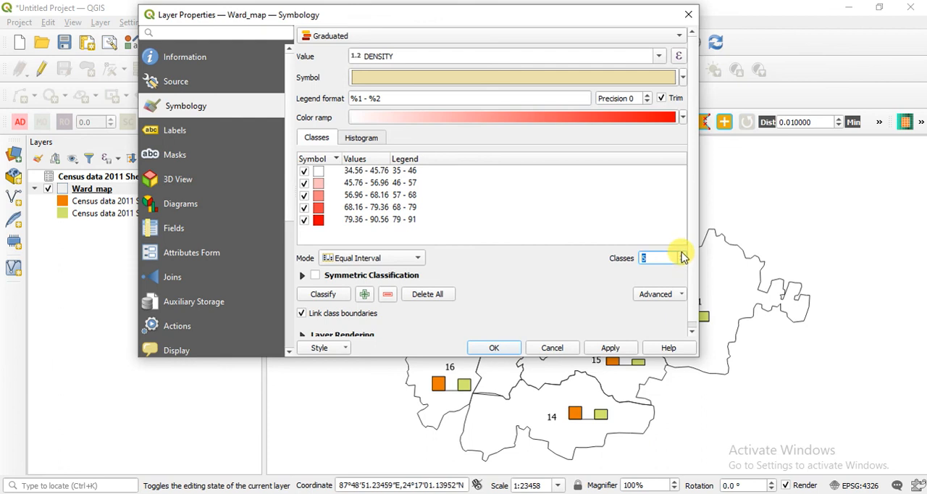
click(683, 254)
click(683, 255)
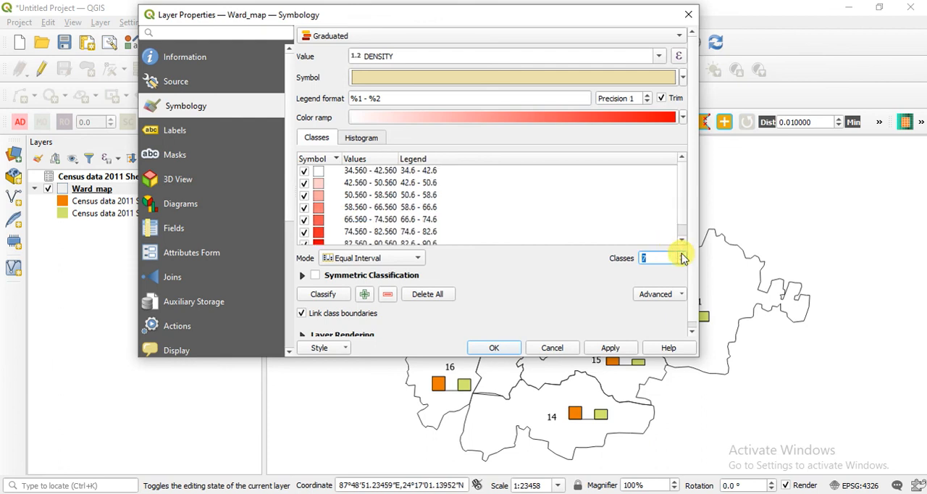
scroll(410, 201, down, 1)
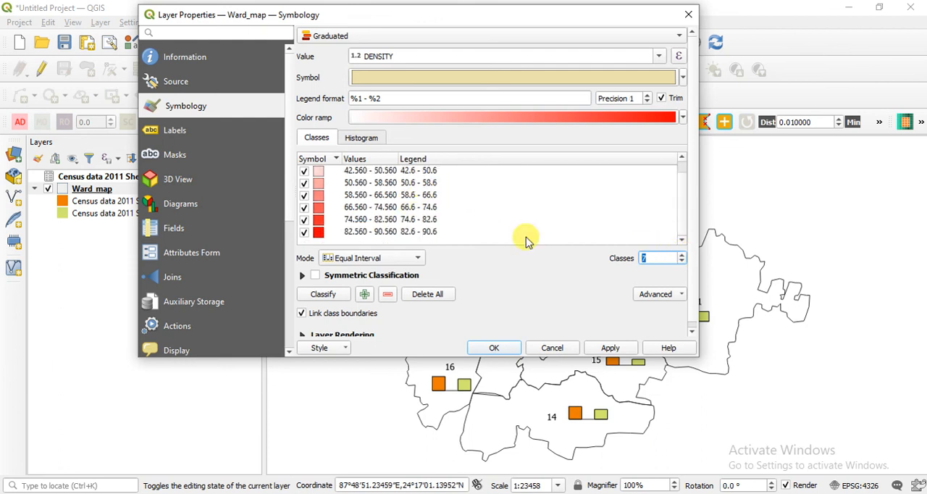
Set the number of DENSITY classes to 5 and apply the graduated symbology to Ward_map.
click(682, 262)
click(682, 263)
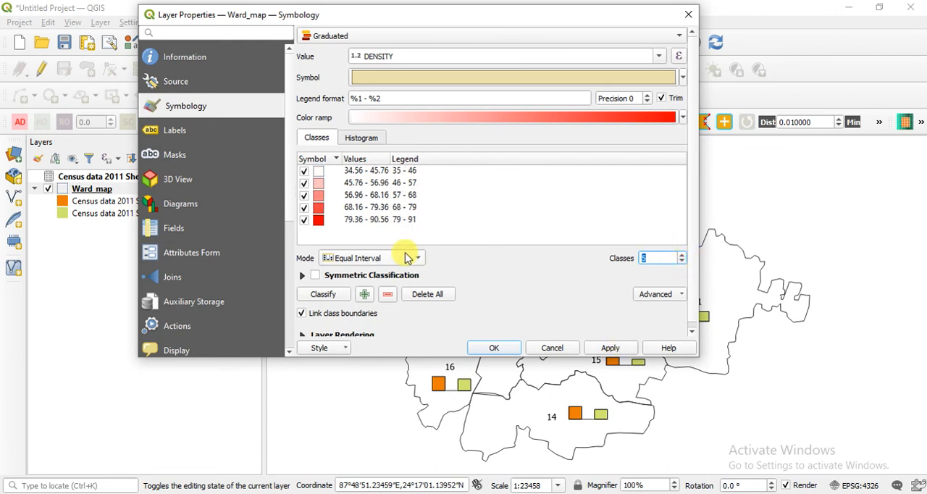
click(612, 349)
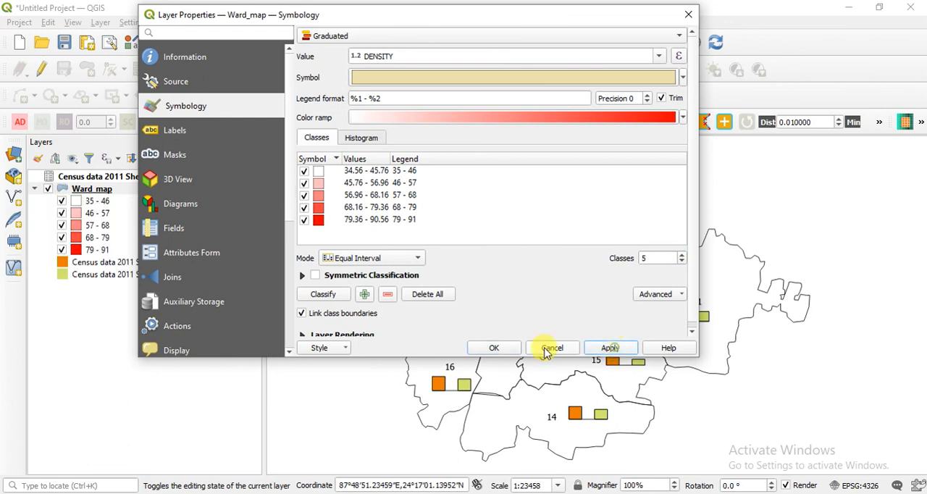
Accept the graduated DENSITY symbology and close the Ward_map layer properties.
click(491, 348)
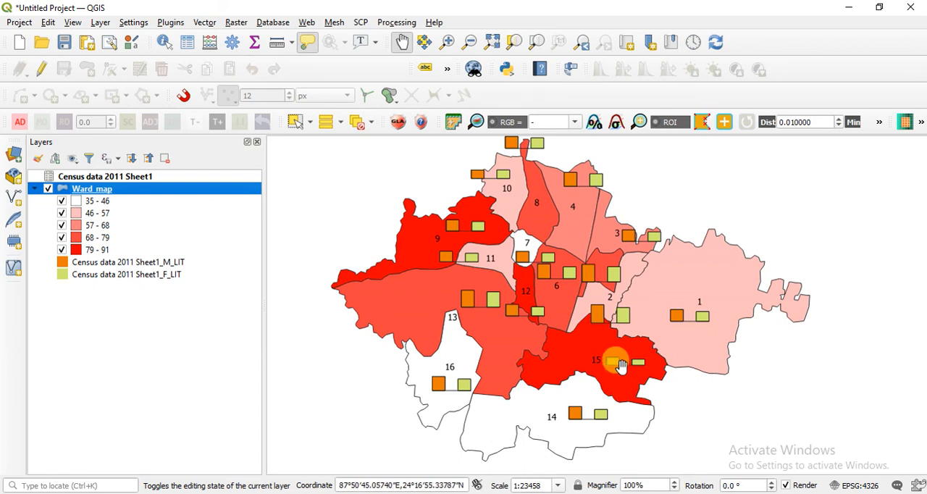
mouse_move(620, 358)
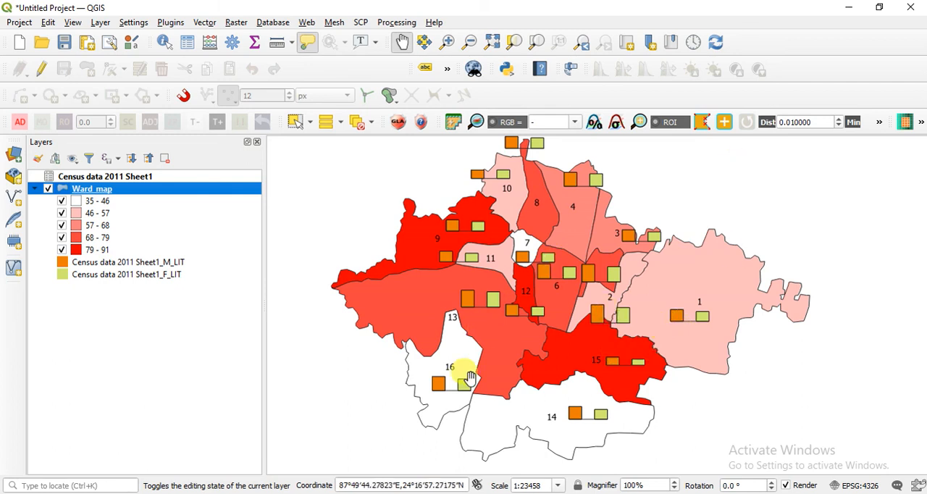
key(alt+Tab)
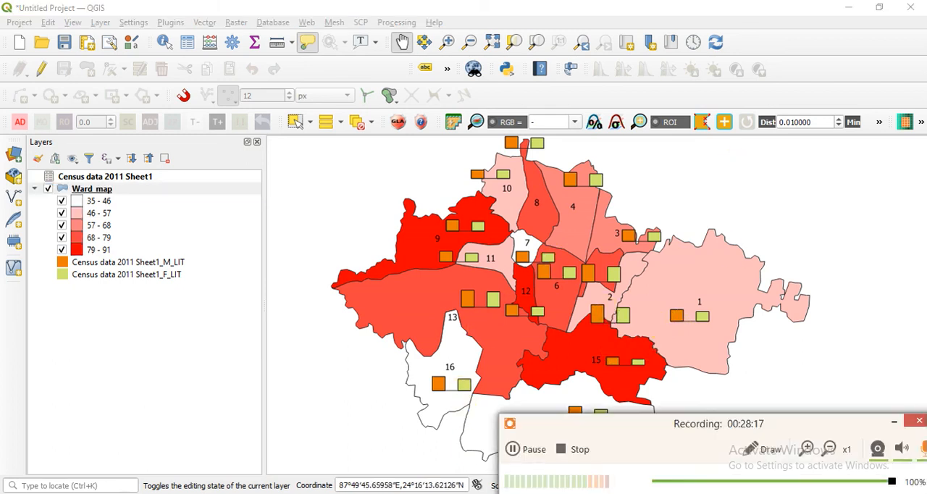
click(896, 427)
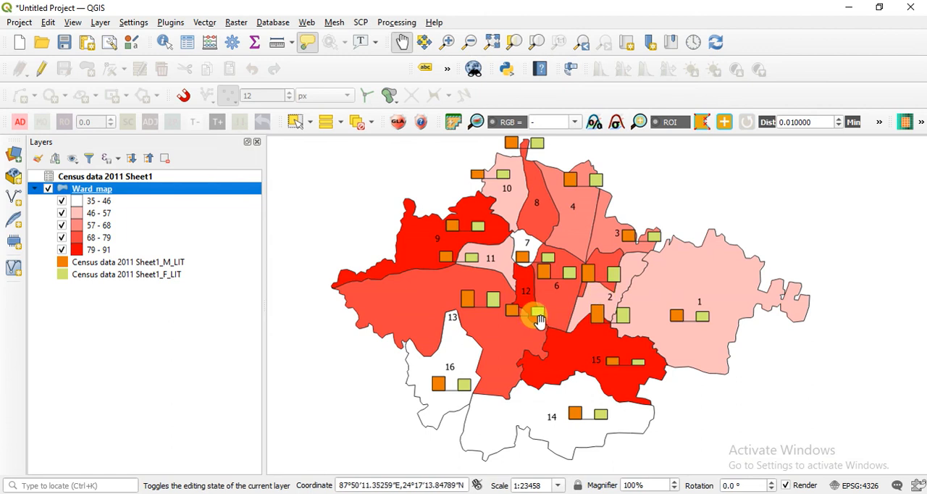
Remove the literacy histograms from Ward_map by setting its diagram type to No Diagrams, and accept the layer properties.
right_click(134, 184)
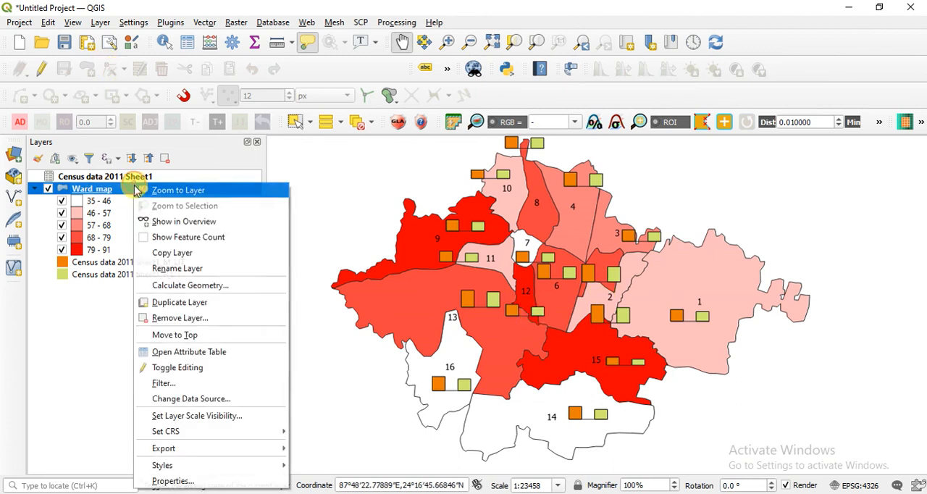
click(212, 482)
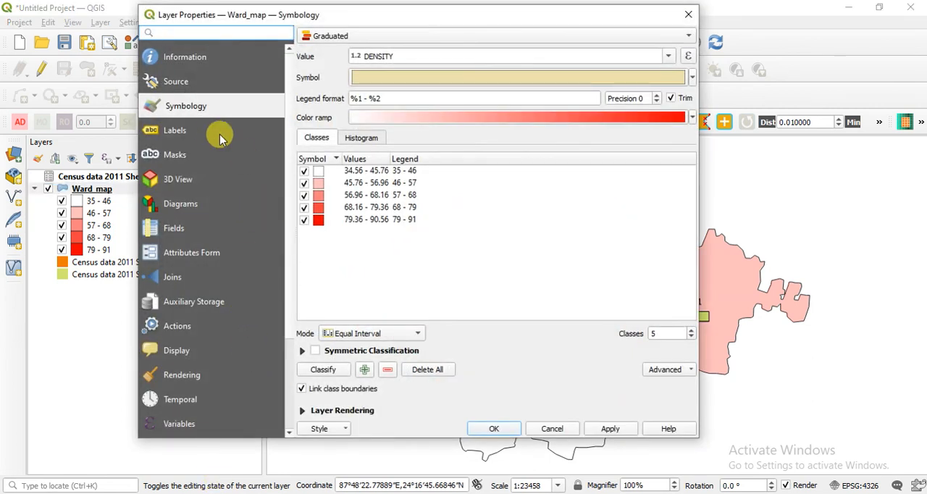
click(194, 208)
click(242, 35)
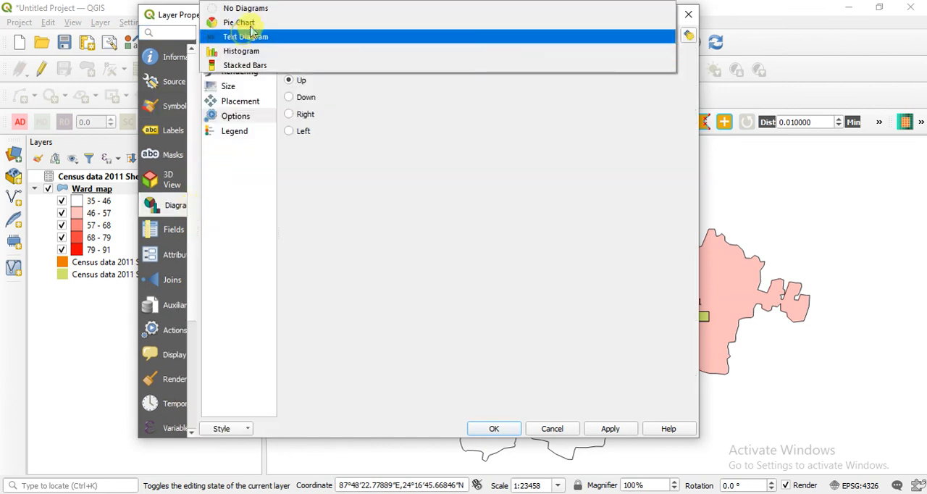
click(246, 8)
click(617, 430)
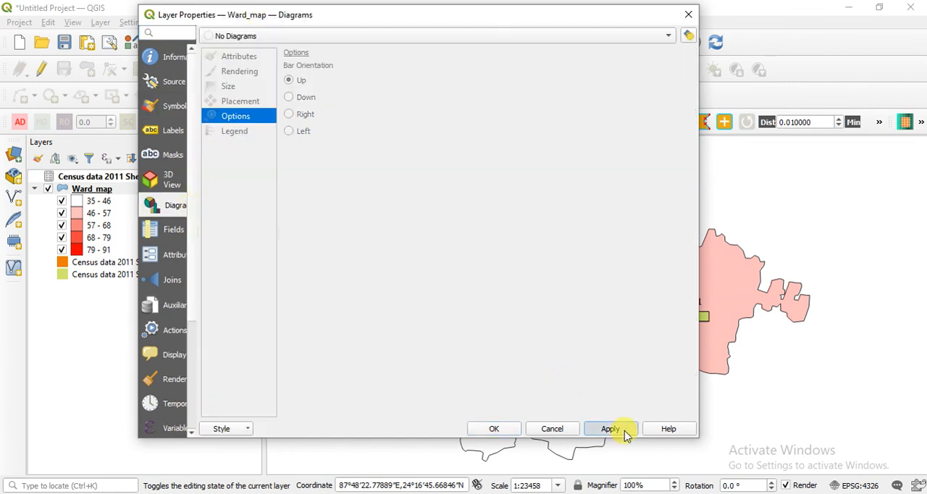
click(499, 428)
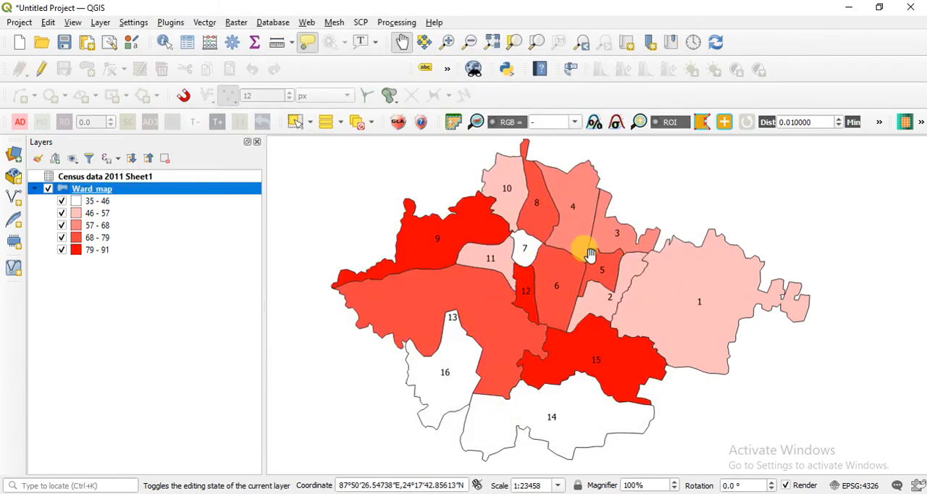
mouse_move(553, 313)
mouse_down()
mouse_move(559, 298)
mouse_move(562, 313)
mouse_up()
scroll(560, 310, down, 1)
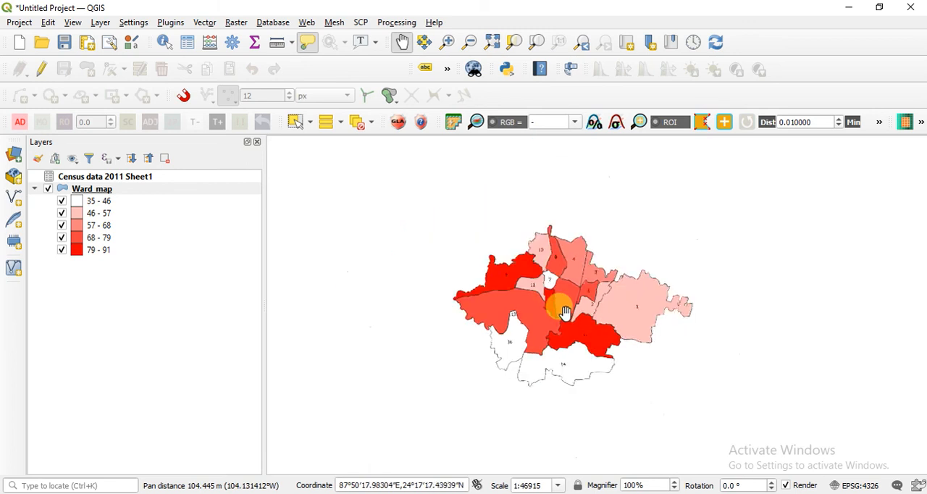
scroll(562, 315, up, 1)
scroll(570, 319, down, 1)
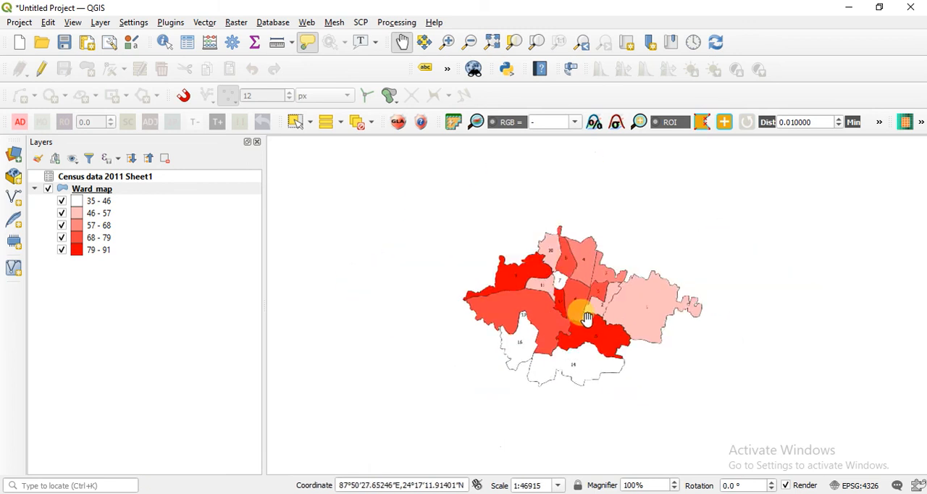
scroll(589, 315, up, 1)
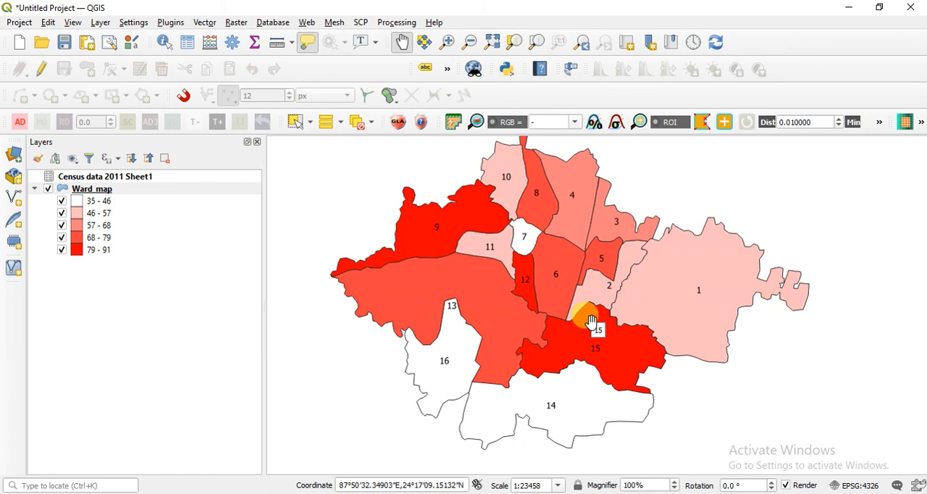
click(854, 493)
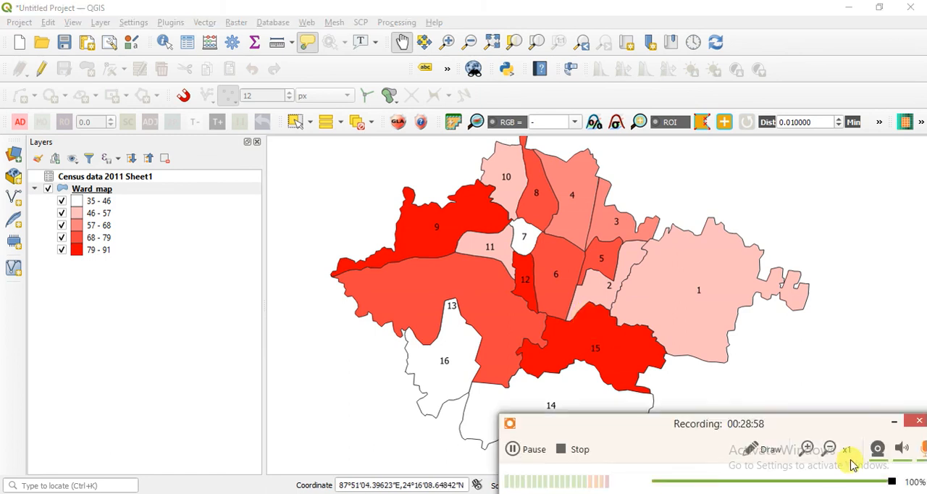
click(894, 422)
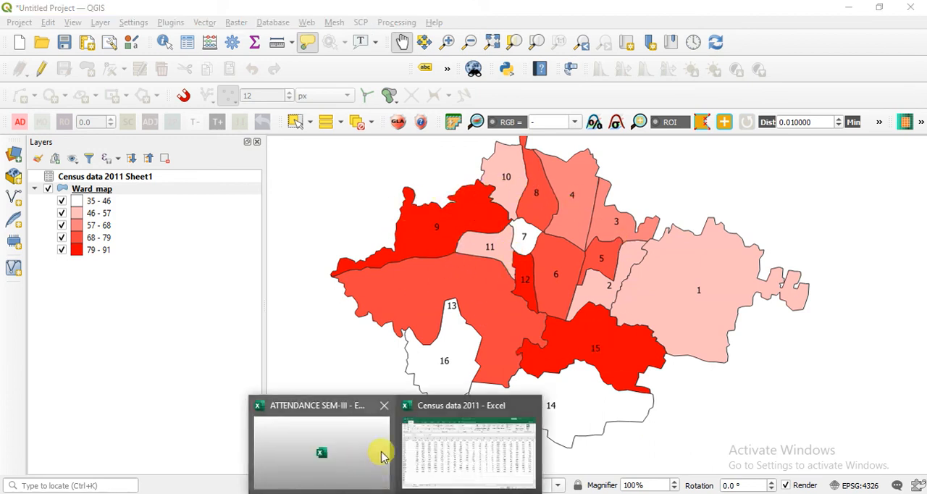
Switch to the Census data 2011 workbook in Excel, select the Ward column cells A1:A17 for review, and return to QGIS.
click(409, 450)
click(77, 210)
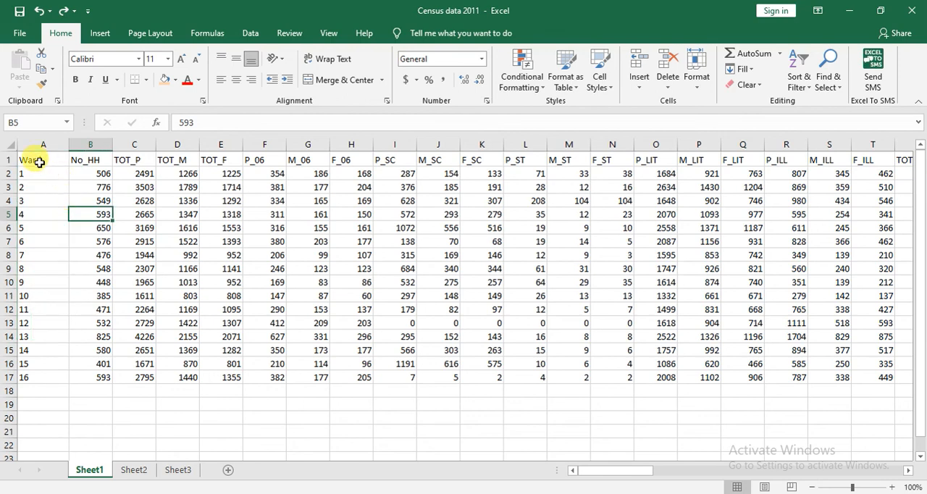
drag(34, 157, 24, 382)
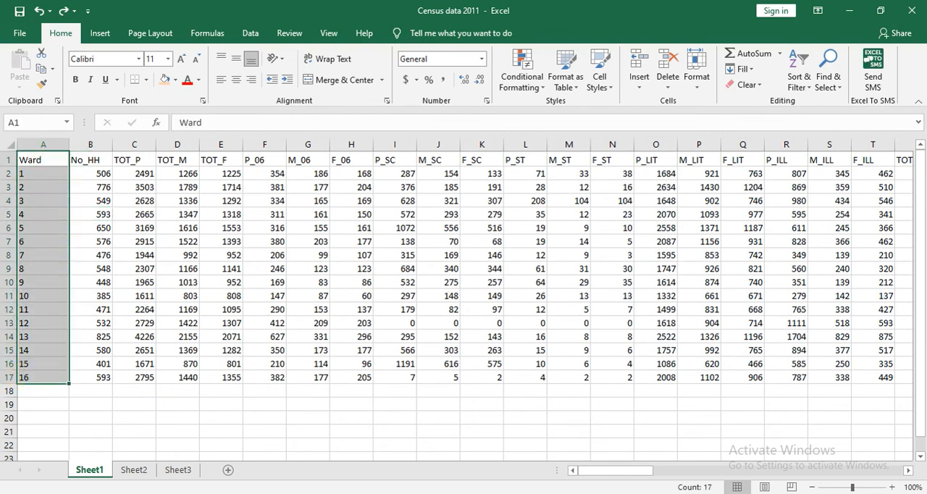
click(467, 493)
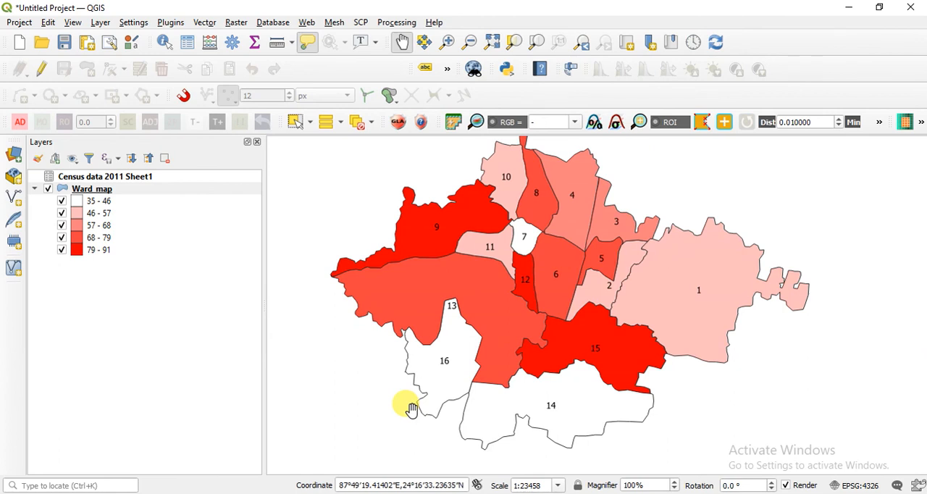
click(467, 493)
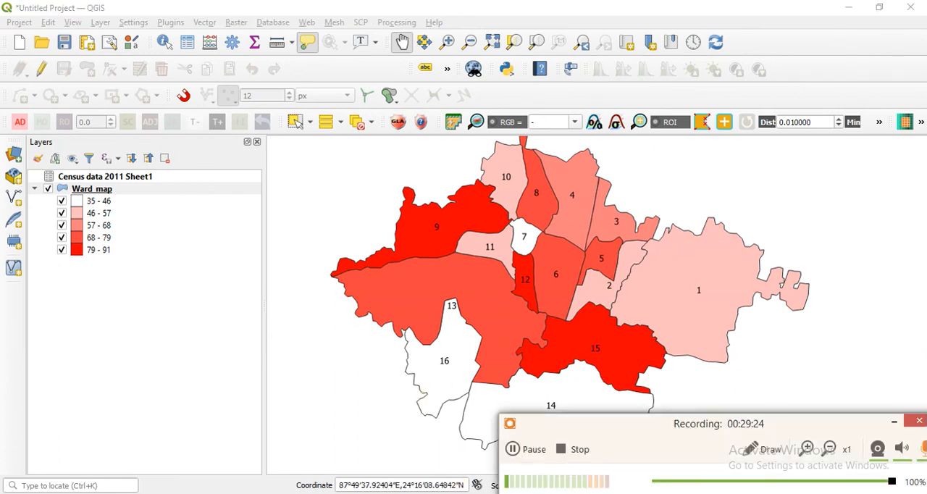
click(894, 422)
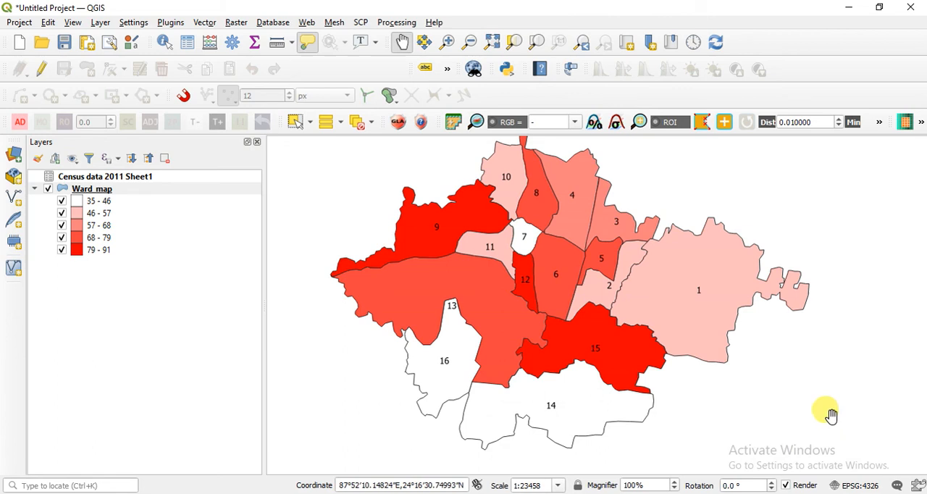
mouse_move(616, 378)
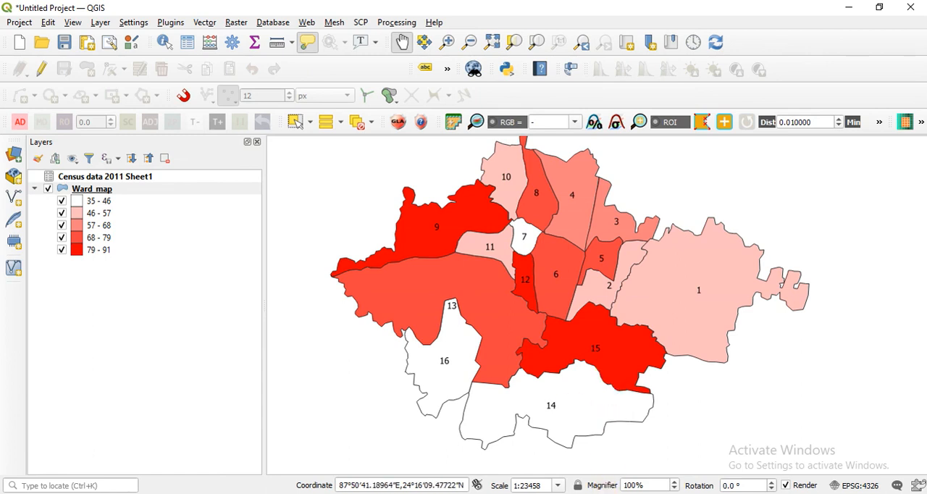
click(613, 493)
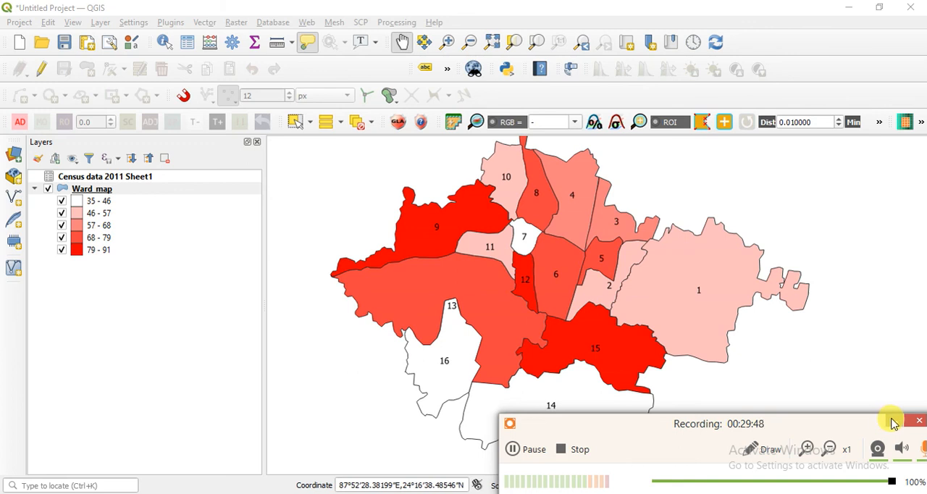
click(894, 424)
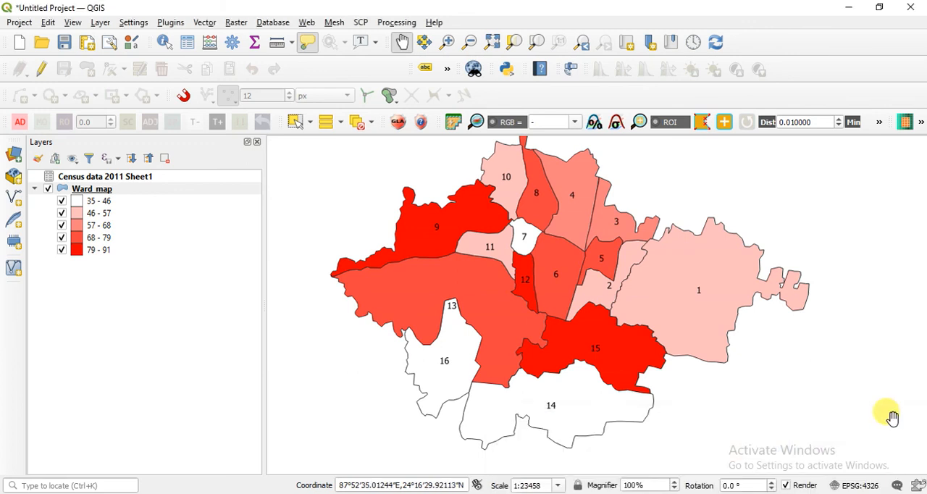